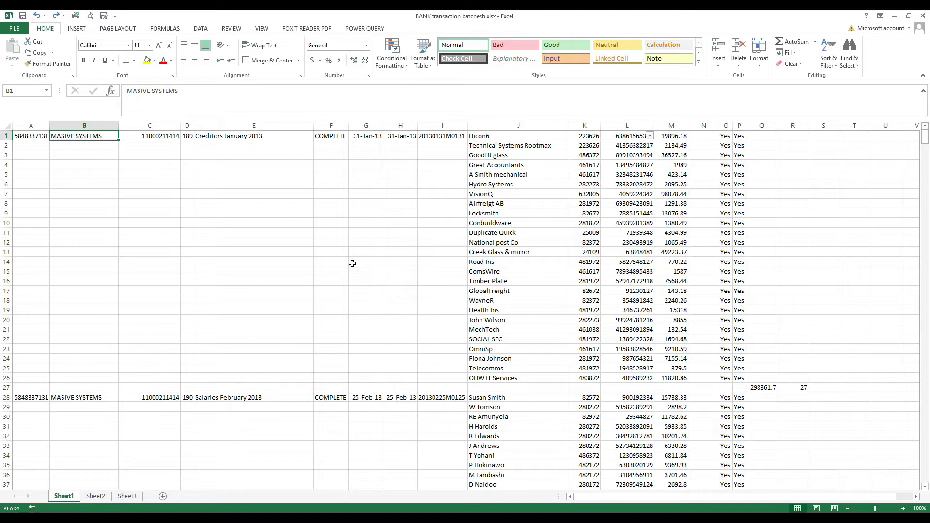
Step: Copy the batch account number from cell C1
{"action": "scroll", "coordinate": [353, 263], "scroll_direction": "down", "scroll_amount": 7}
{"action": "scroll", "coordinate": [352, 264], "scroll_direction": "down", "scroll_amount": 1}
{"action": "scroll", "coordinate": [352, 264], "scroll_direction": "up", "scroll_amount": 8}
{"action": "scroll", "coordinate": [352, 264], "scroll_direction": "down", "scroll_amount": 18}
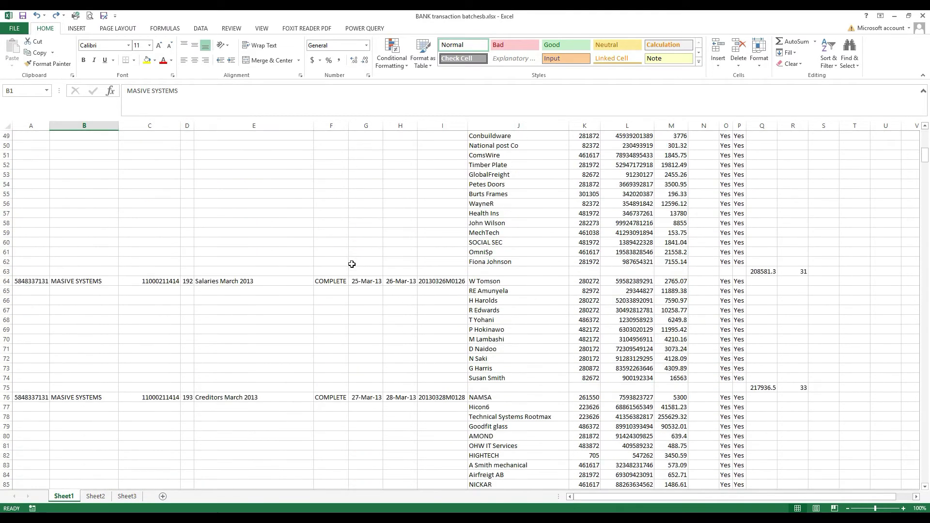
{"action": "scroll", "coordinate": [352, 263], "scroll_direction": "down", "scroll_amount": 6}
{"action": "scroll", "coordinate": [291, 233], "scroll_direction": "up", "scroll_amount": 20}
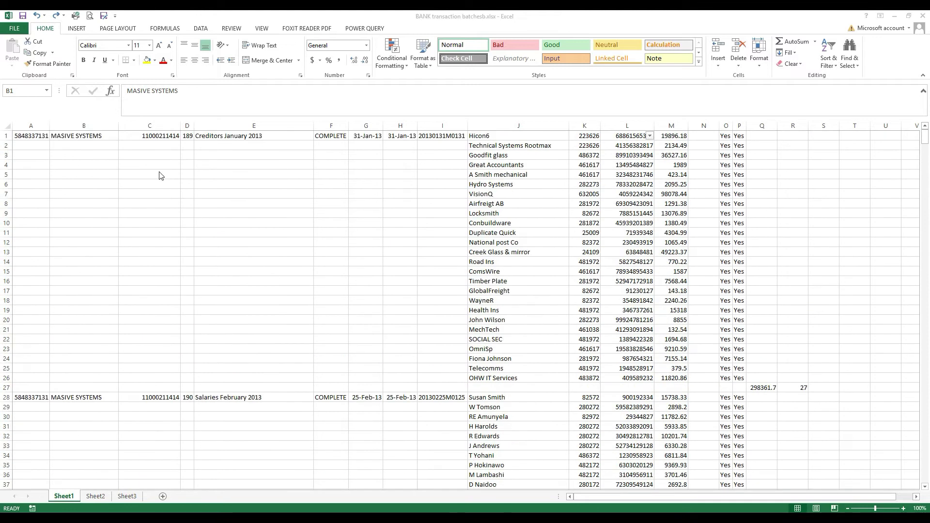
{"action": "left_click", "coordinate": [166, 135]}
{"action": "key", "text": "ctrl+c"}
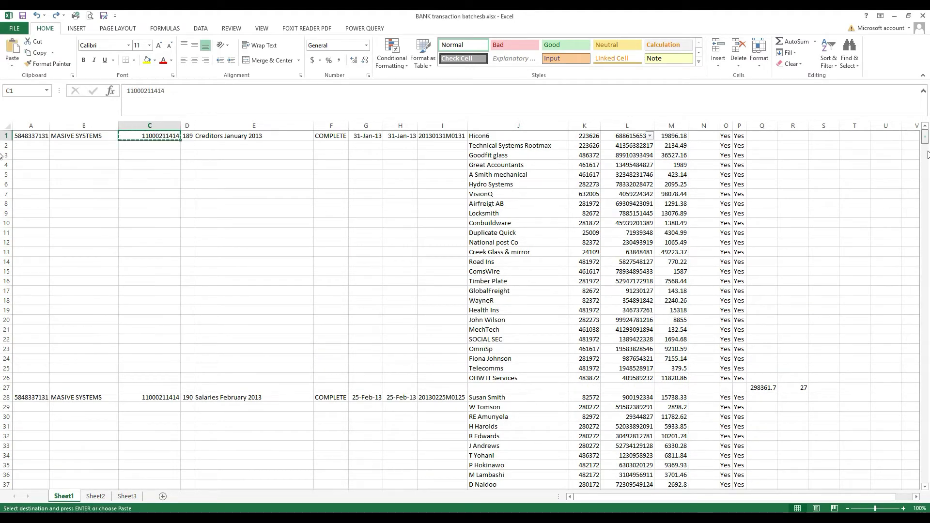
Step: Paste the account number into column C from C1 down to row 886
{"action": "left_click_drag", "start_coordinate": [924, 139], "coordinate": [926, 485]}
{"action": "scroll", "coordinate": [300, 377], "scroll_direction": "down", "scroll_amount": 2}
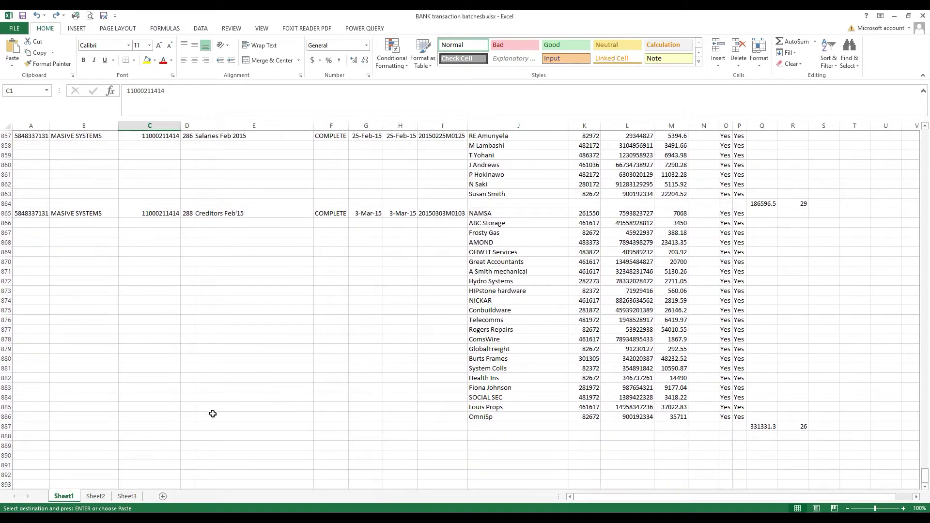
{"action": "left_click", "coordinate": [153, 416], "text": "shift"}
{"action": "key", "text": "ctrl+v"}
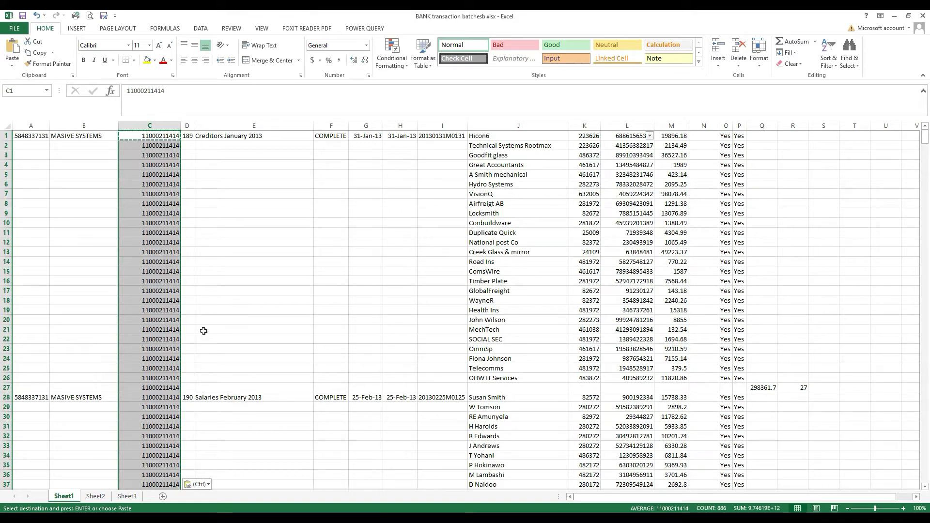
{"action": "key", "text": "Escape"}
Step: Deselect column C and scroll through the filled rows
{"action": "scroll", "coordinate": [162, 221], "scroll_direction": "down", "scroll_amount": 2}
{"action": "scroll", "coordinate": [162, 222], "scroll_direction": "down", "scroll_amount": 1}
{"action": "scroll", "coordinate": [160, 204], "scroll_direction": "up", "scroll_amount": 3}
{"action": "left_click", "coordinate": [154, 210]}
{"action": "scroll", "coordinate": [156, 156], "scroll_direction": "down", "scroll_amount": 1}
{"action": "scroll", "coordinate": [158, 181], "scroll_direction": "up", "scroll_amount": 1}
{"action": "scroll", "coordinate": [203, 245], "scroll_direction": "down", "scroll_amount": 3}
{"action": "scroll", "coordinate": [439, 242], "scroll_direction": "down", "scroll_amount": 4}
{"action": "scroll", "coordinate": [56, 278], "scroll_direction": "up", "scroll_amount": 7}
{"action": "left_click", "coordinate": [84, 155]}
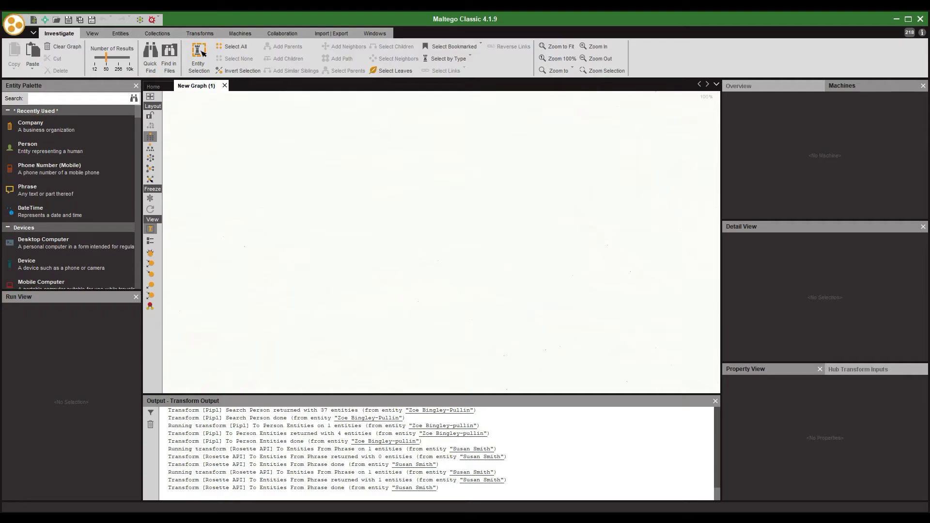
Step: Start Import Graph from Table with BANK transaction batchesb.xlsx, keeping sequential linking, through to column mapping
{"action": "left_click", "coordinate": [13, 24]}
{"action": "mouse_move", "coordinate": [33, 151]}
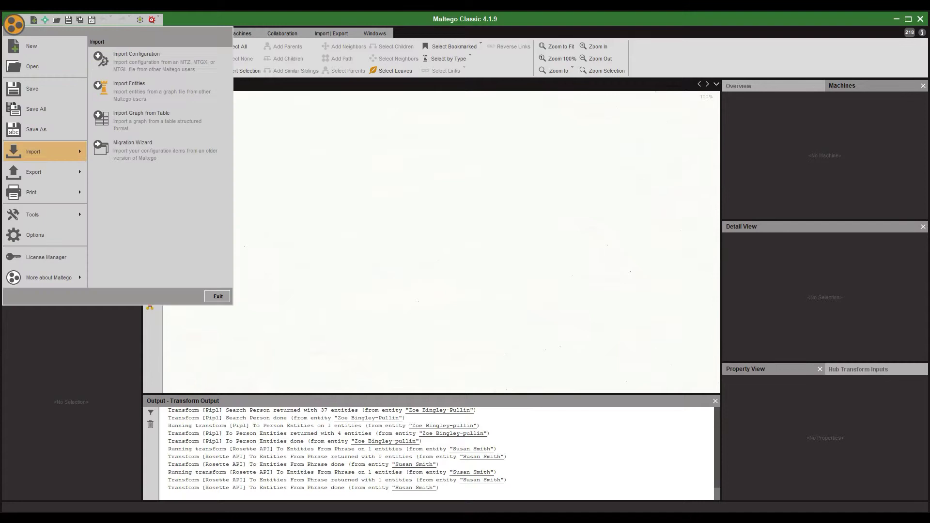
{"action": "left_click", "coordinate": [145, 119]}
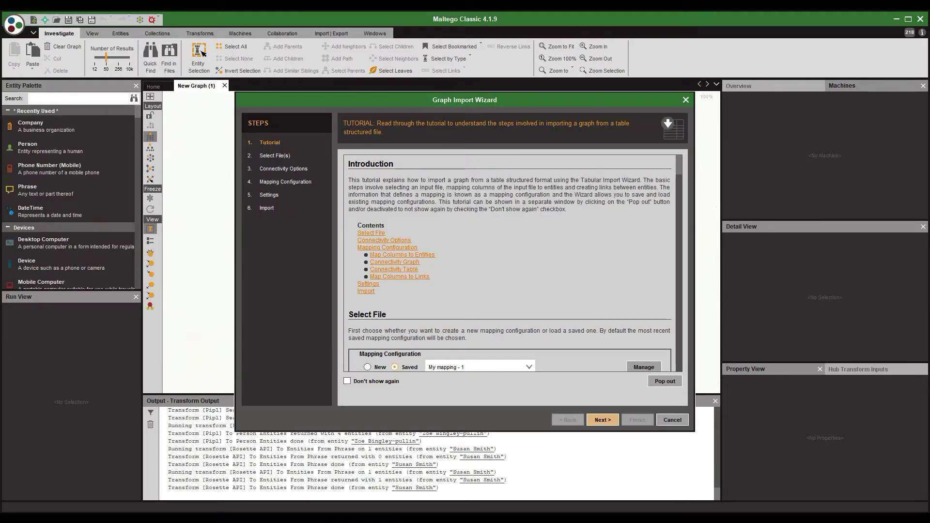
{"action": "key", "text": "Return"}
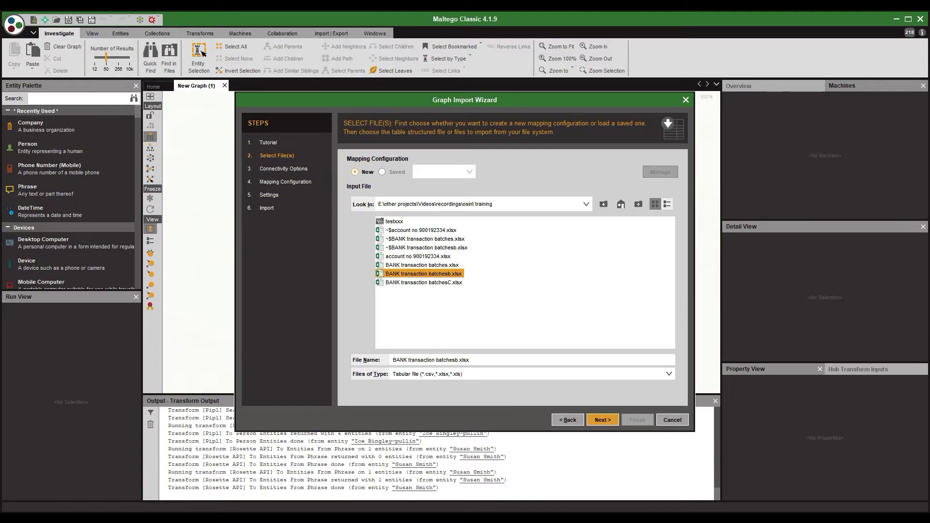
{"action": "key", "text": "Return"}
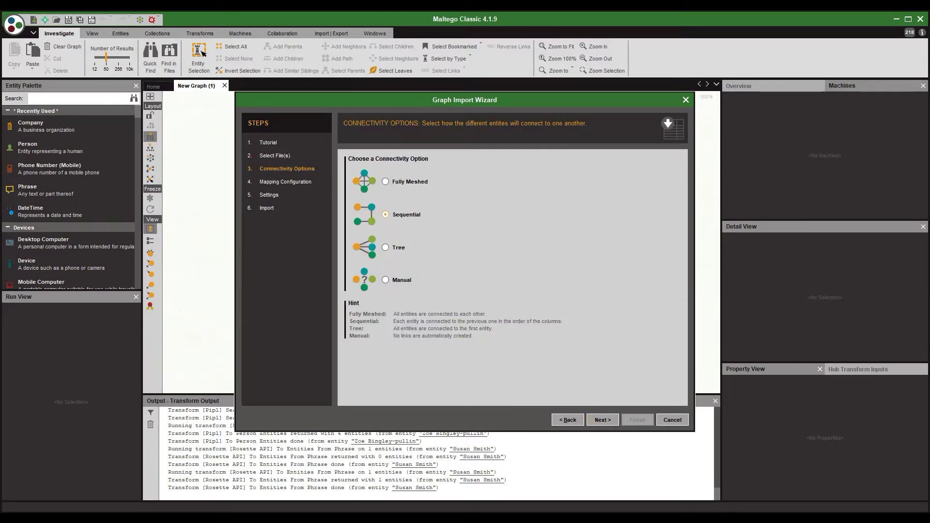
{"action": "key", "text": "Return"}
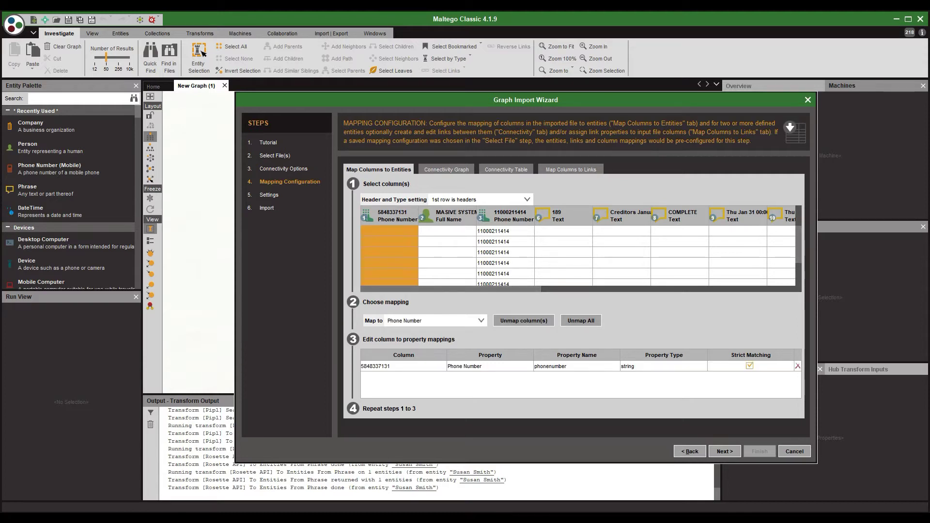
Step: Remove the automatic mappings from every column in the import preview
{"action": "scroll", "coordinate": [577, 247], "scroll_direction": "right", "scroll_amount": 5}
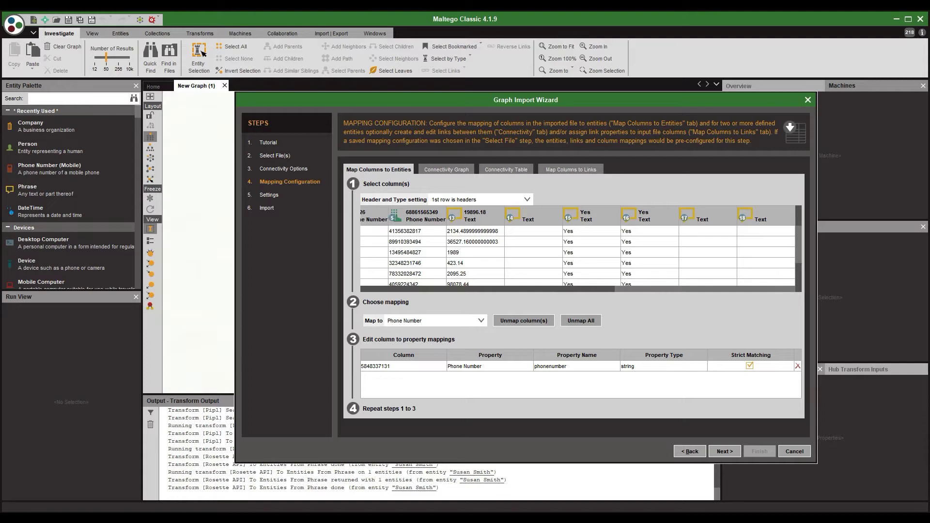
{"action": "key", "text": "ctrl+a"}
{"action": "key", "text": "Delete"}
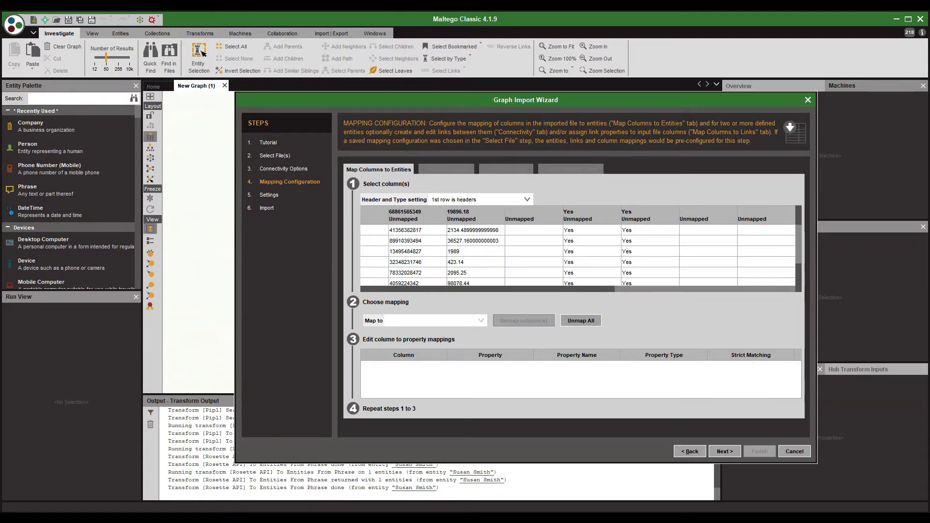
{"action": "scroll", "coordinate": [576, 247], "scroll_direction": "left", "scroll_amount": 5}
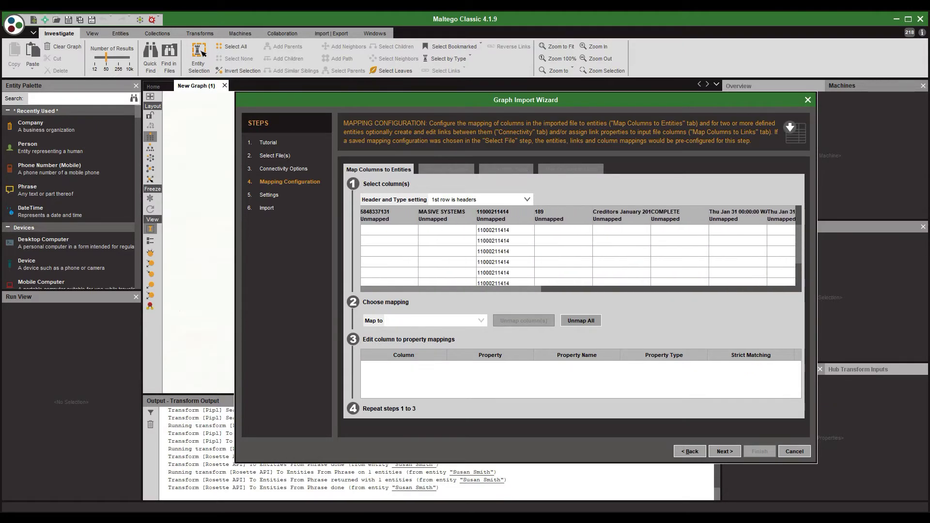
{"action": "left_click", "coordinate": [505, 216]}
{"action": "left_click", "coordinate": [481, 320]}
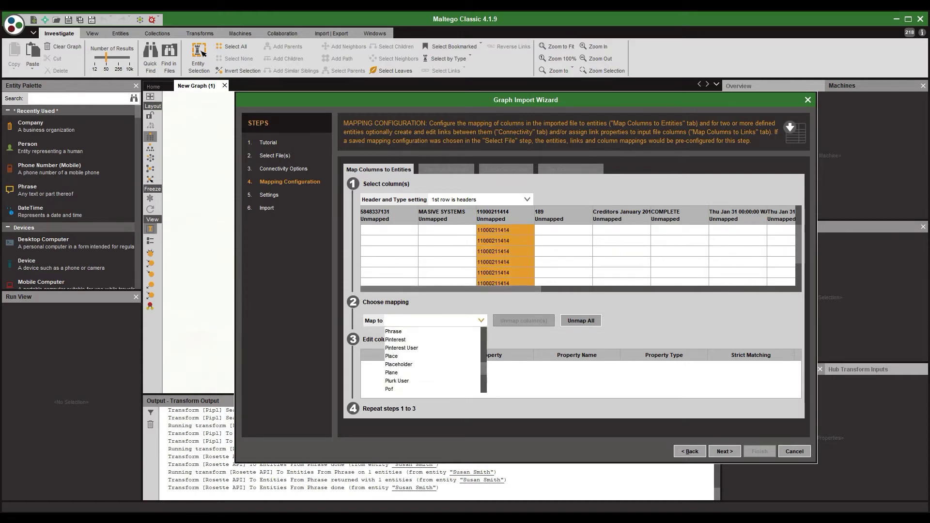
{"action": "key", "text": "b"}
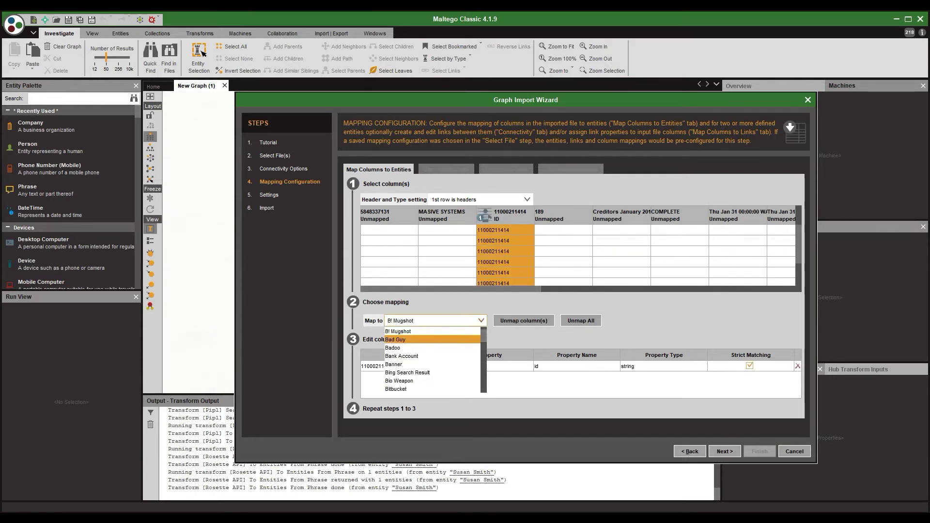
{"action": "key", "text": "Down"}
{"action": "key", "text": "Return"}
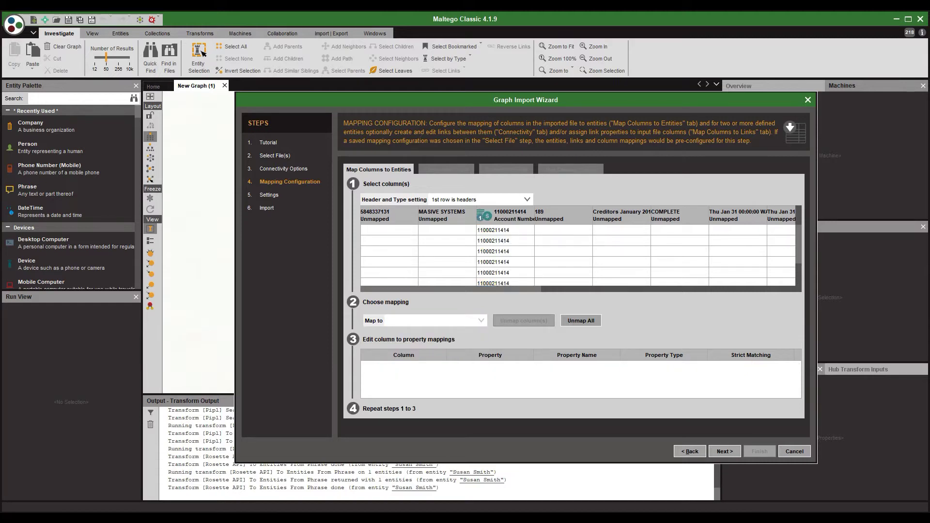
{"action": "scroll", "coordinate": [578, 247], "scroll_direction": "right", "scroll_amount": 10}
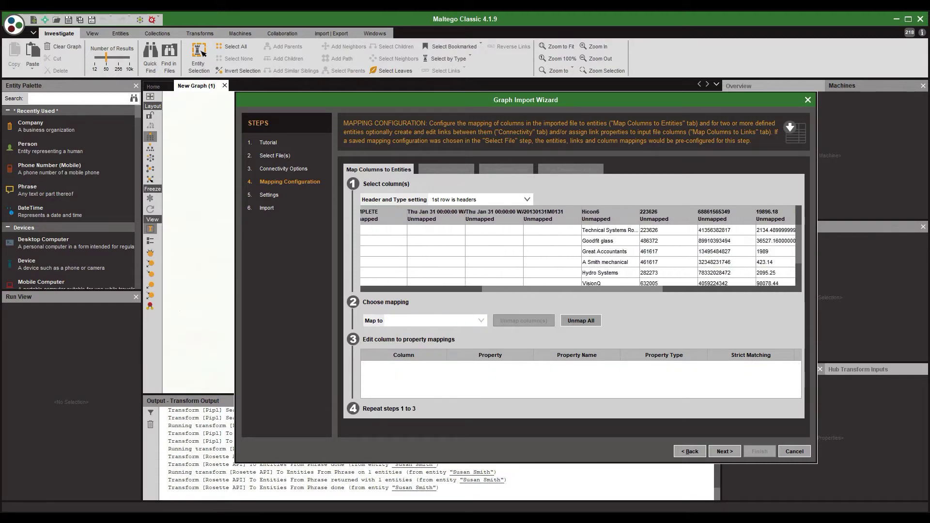
{"action": "left_click", "coordinate": [539, 215]}
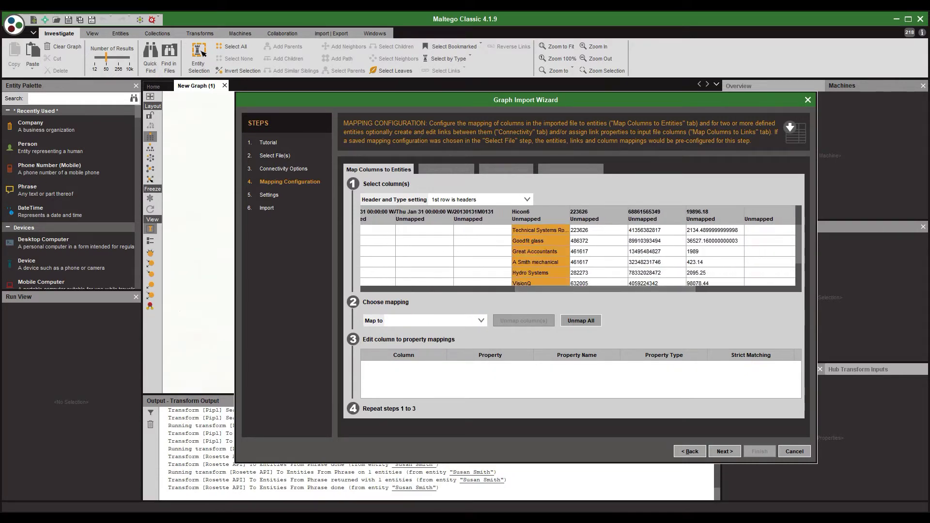
Step: Treat the first row as data, try a P entity type on Column10, then unmap it
{"action": "left_click", "coordinate": [526, 199]}
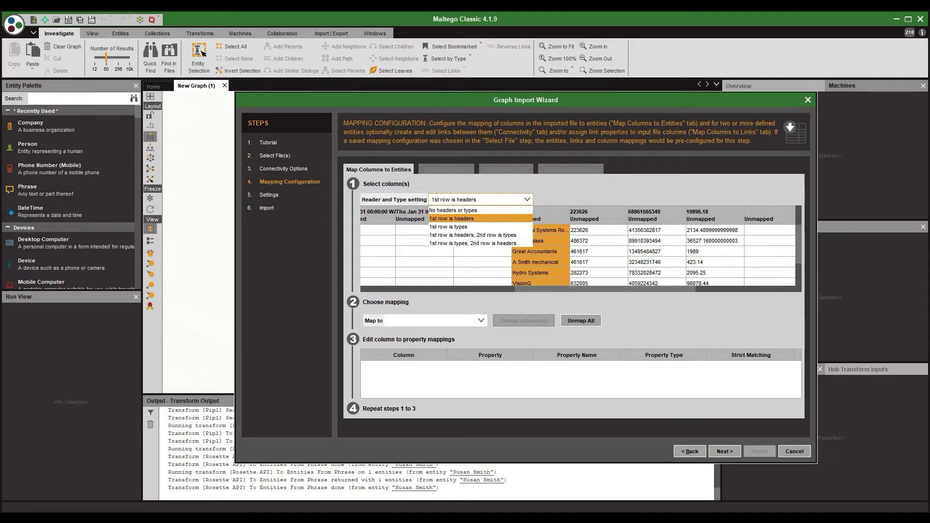
{"action": "left_click", "coordinate": [465, 210]}
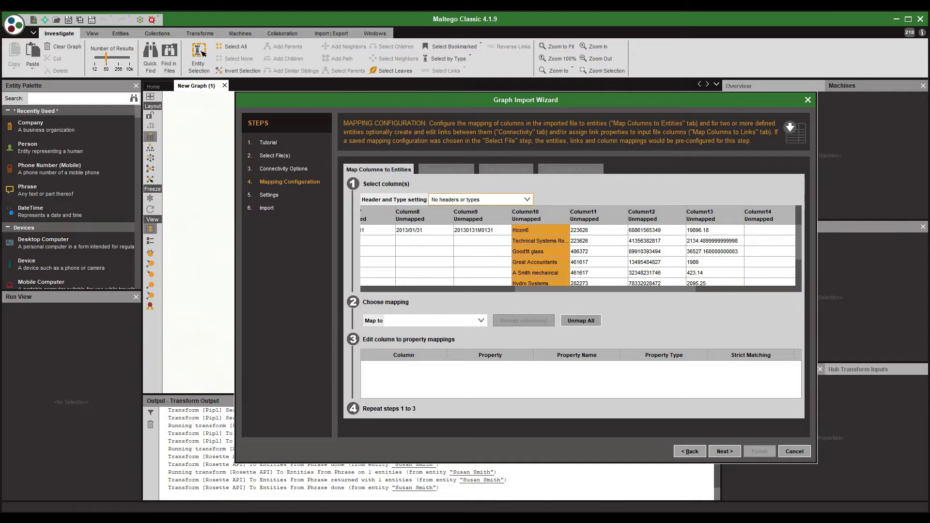
{"action": "left_click", "coordinate": [481, 320]}
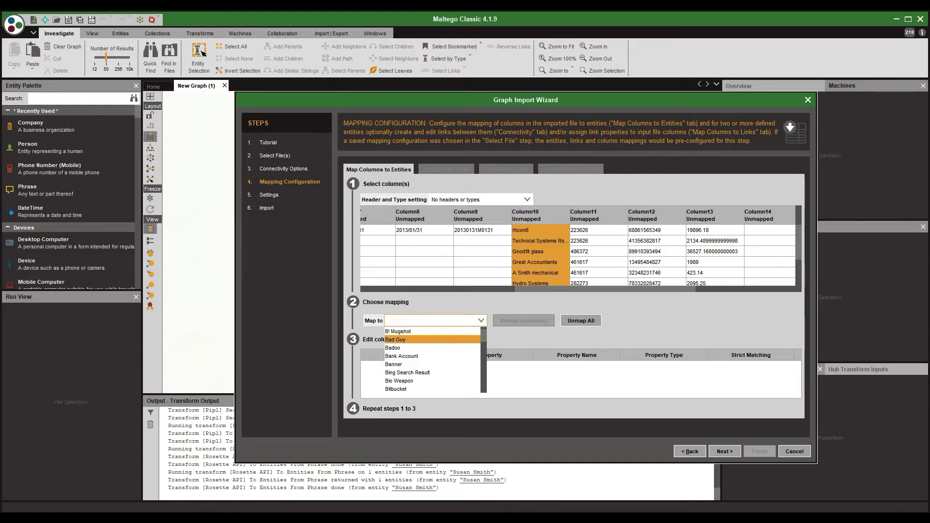
{"action": "key", "text": "p"}
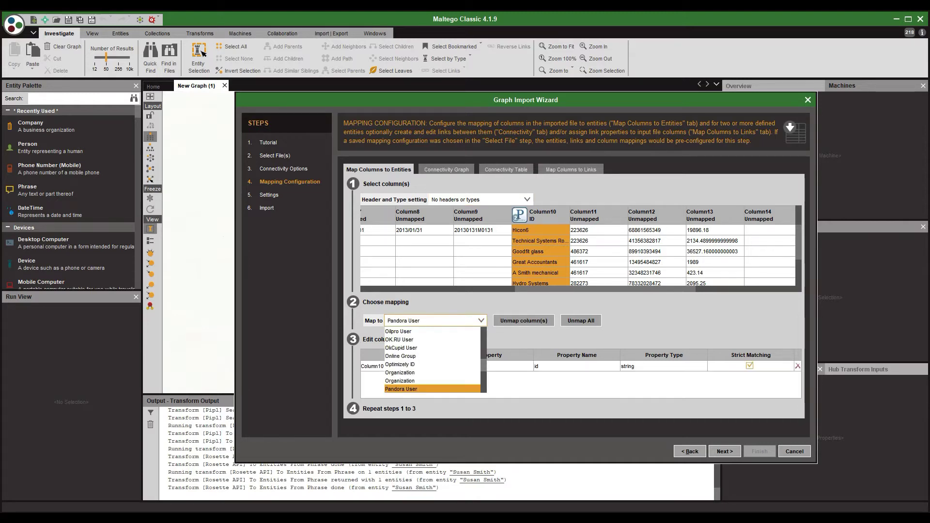
{"action": "key", "text": "p"}
{"action": "key", "text": "Return"}
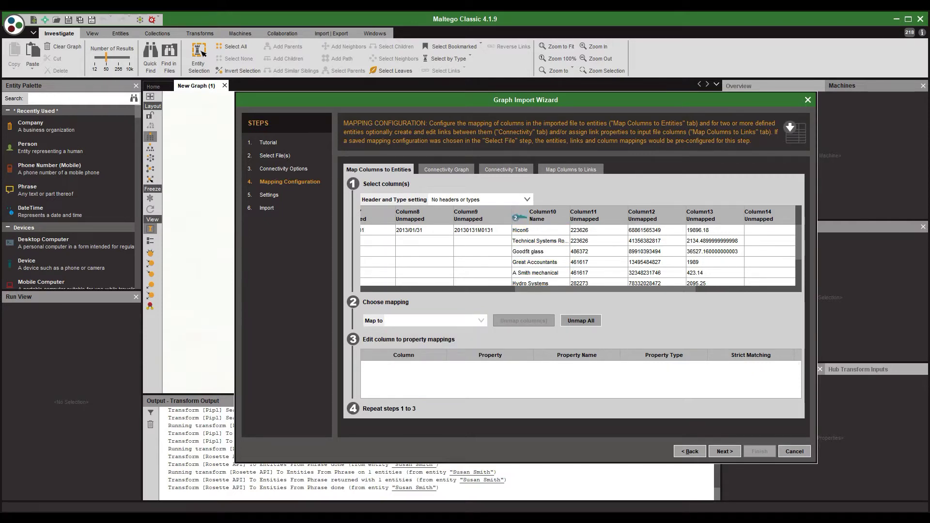
{"action": "left_click", "coordinate": [538, 215]}
{"action": "left_click", "coordinate": [523, 320]}
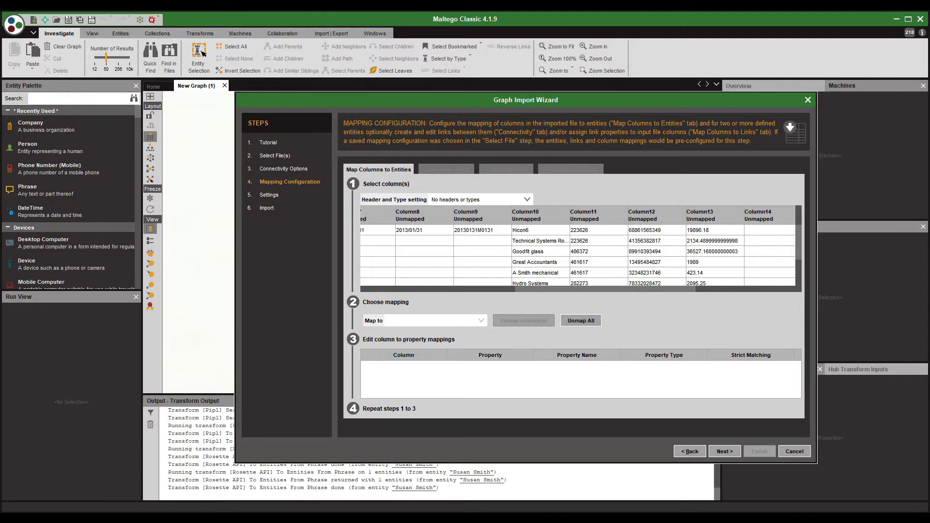
Step: Map Column10 to the Phrase entity type
{"action": "left_click", "coordinate": [538, 215]}
{"action": "left_click", "coordinate": [481, 321]}
{"action": "key", "text": "p"}
{"action": "scroll", "coordinate": [434, 361], "scroll_direction": "down", "scroll_amount": 3}
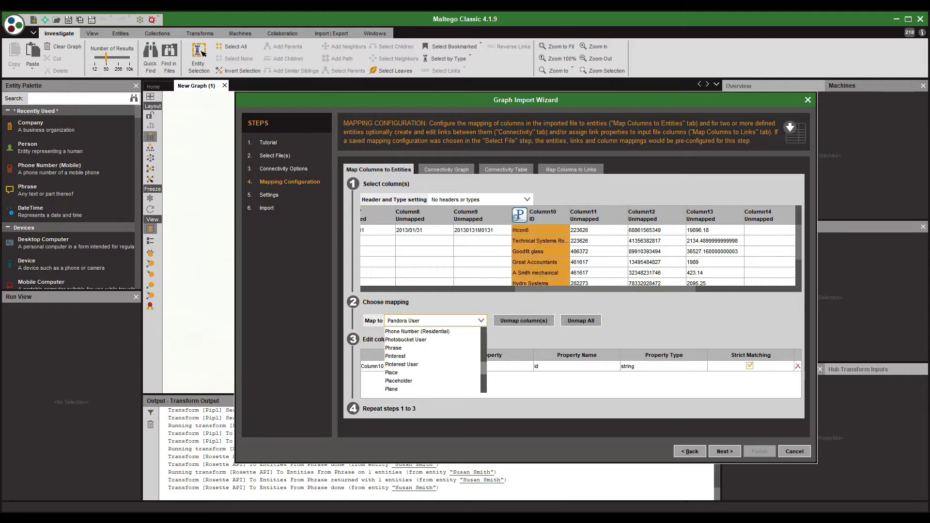
{"action": "key", "text": "Up"}
{"action": "key", "text": "Up"}
{"action": "key", "text": "Up"}
{"action": "key", "text": "Return"}
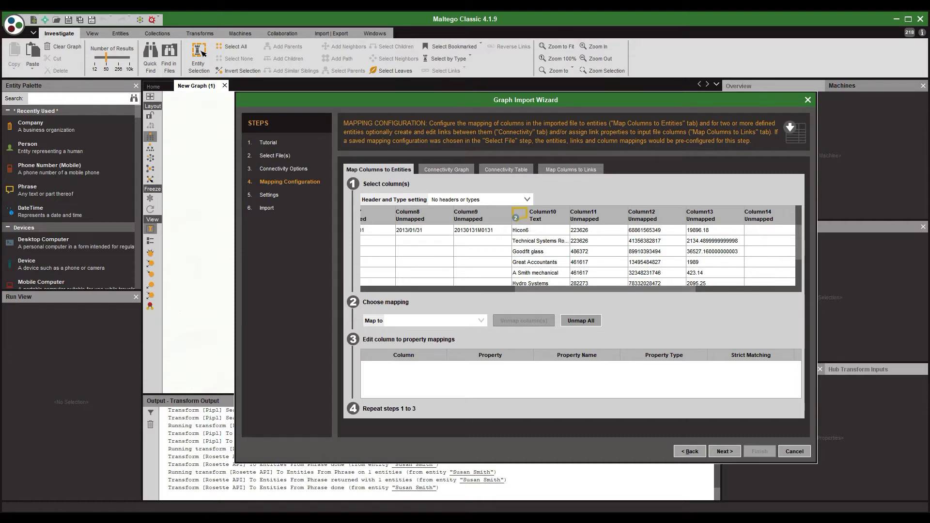
Step: Map Column12 to Account Number and review the Connectivity Graph of mapped columns
{"action": "scroll", "coordinate": [579, 247], "scroll_direction": "right", "scroll_amount": 5}
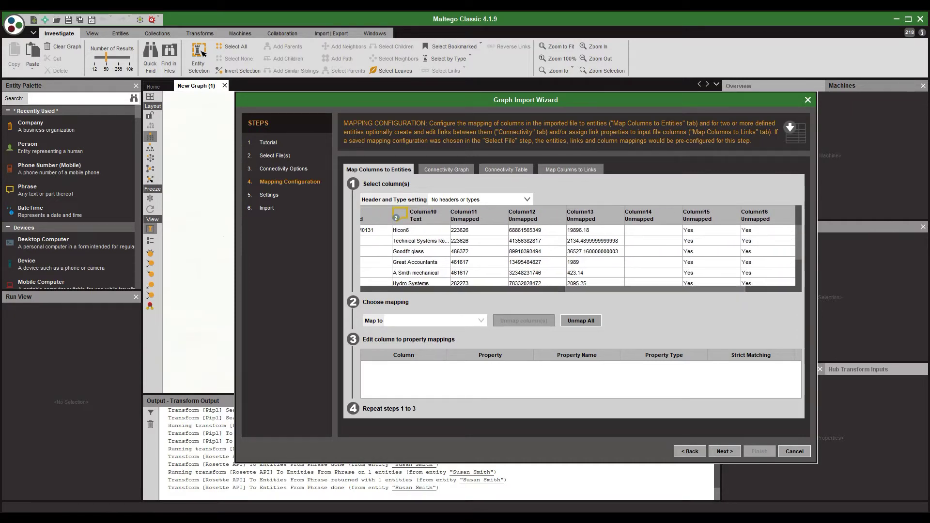
{"action": "left_click", "coordinate": [524, 215]}
{"action": "left_click", "coordinate": [481, 320]}
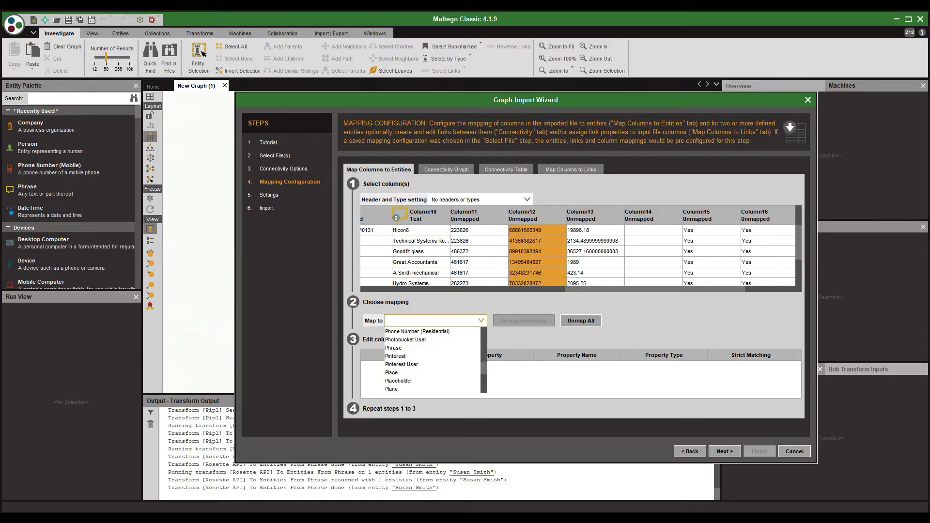
{"action": "type", "text": "acc"}
{"action": "key", "text": "Return"}
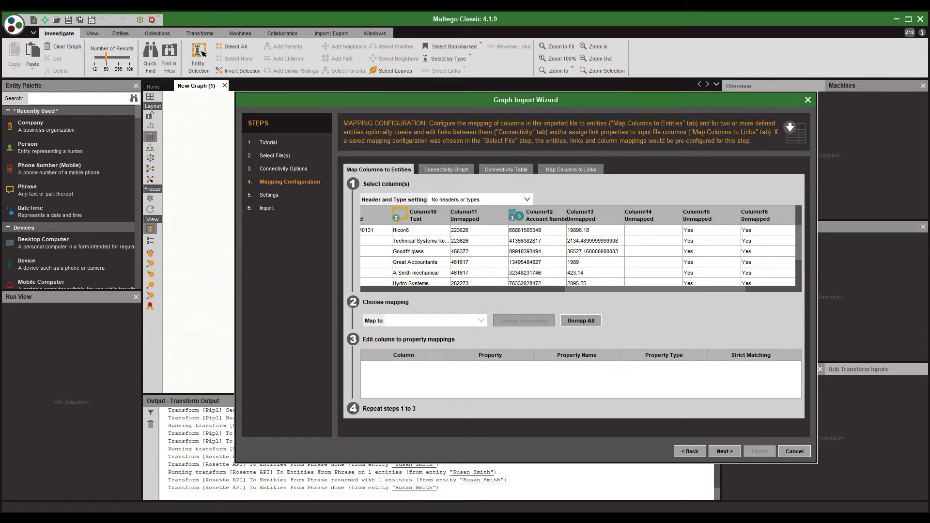
{"action": "left_click", "coordinate": [446, 169]}
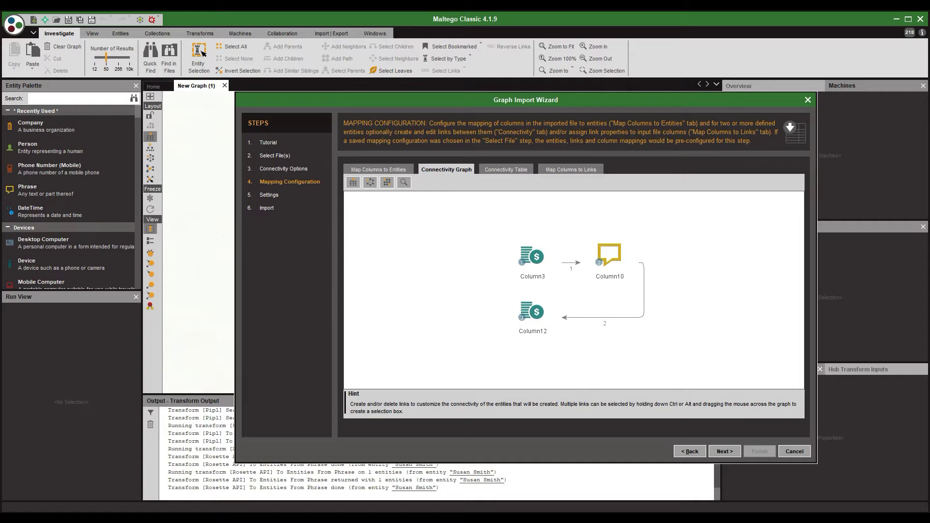
Step: Proceed through import settings and summary, turning 887 rows into 123 entities and 135 links
{"action": "key", "text": "Return"}
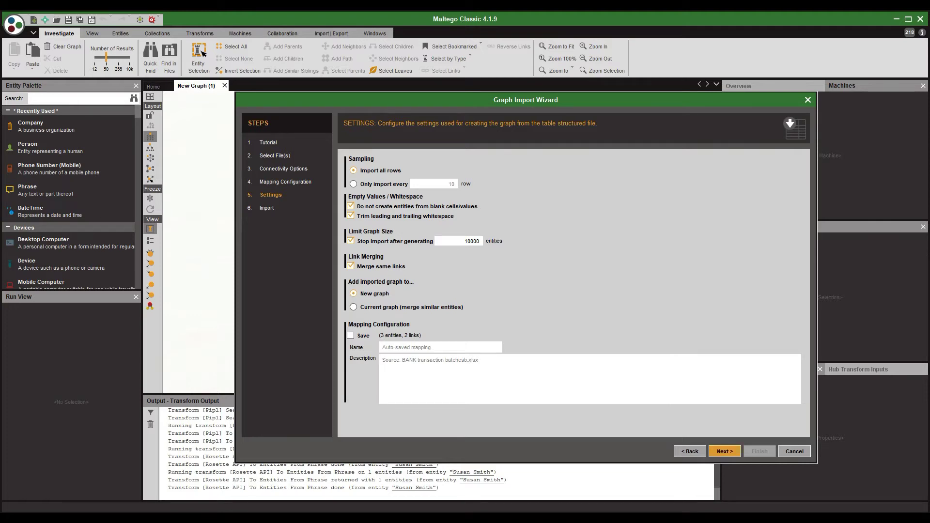
{"action": "key", "text": "Return"}
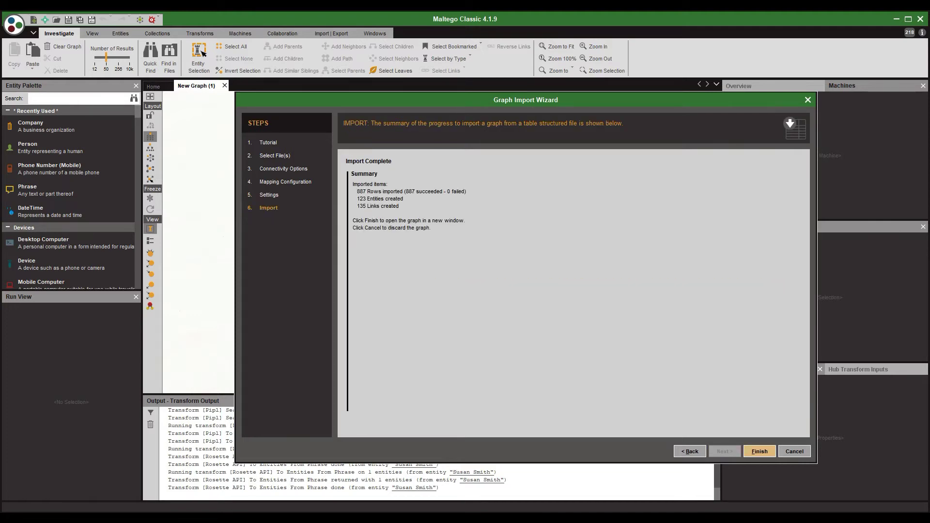
{"action": "key", "text": "Return"}
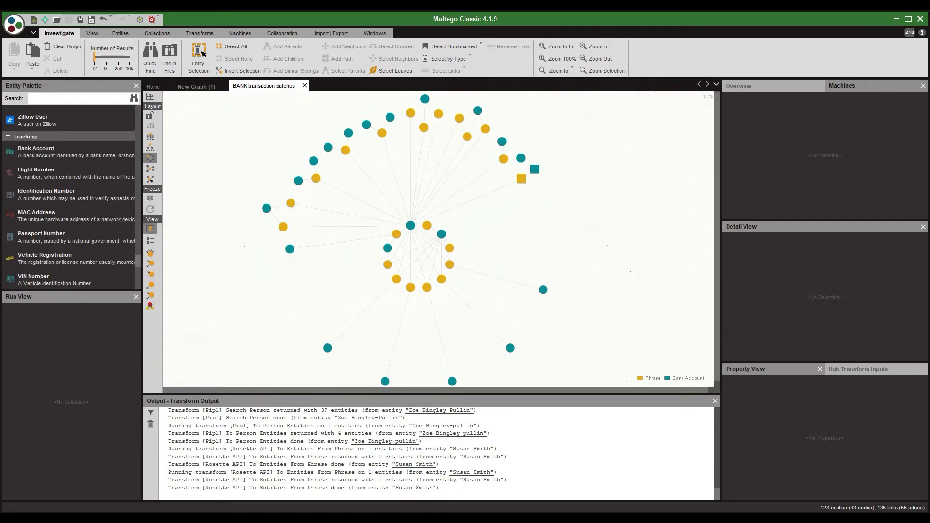
{"action": "left_click", "coordinate": [15, 23]}
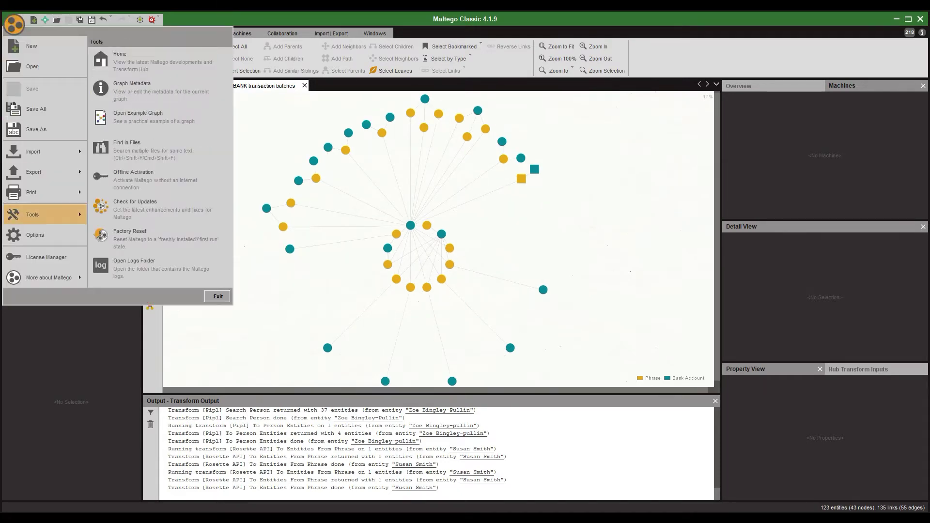
{"action": "left_click", "coordinate": [46, 257]}
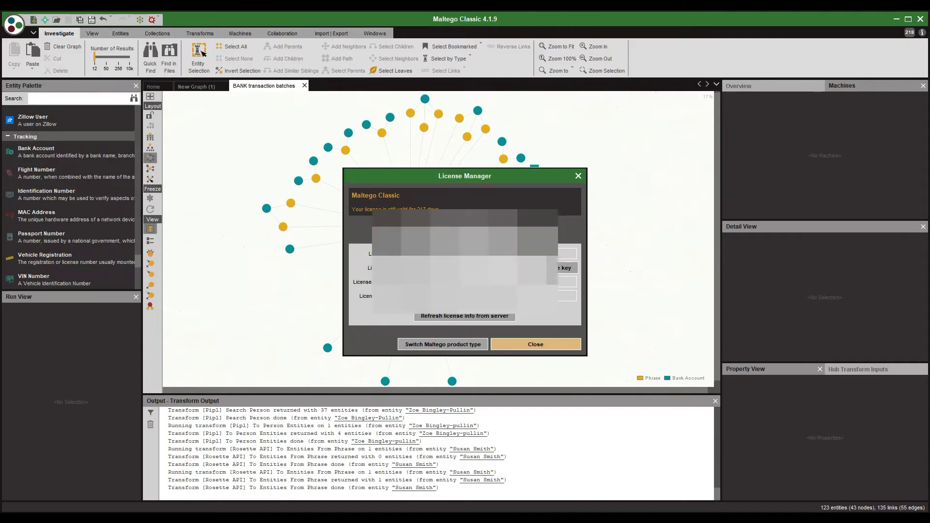
{"action": "key", "text": "Return"}
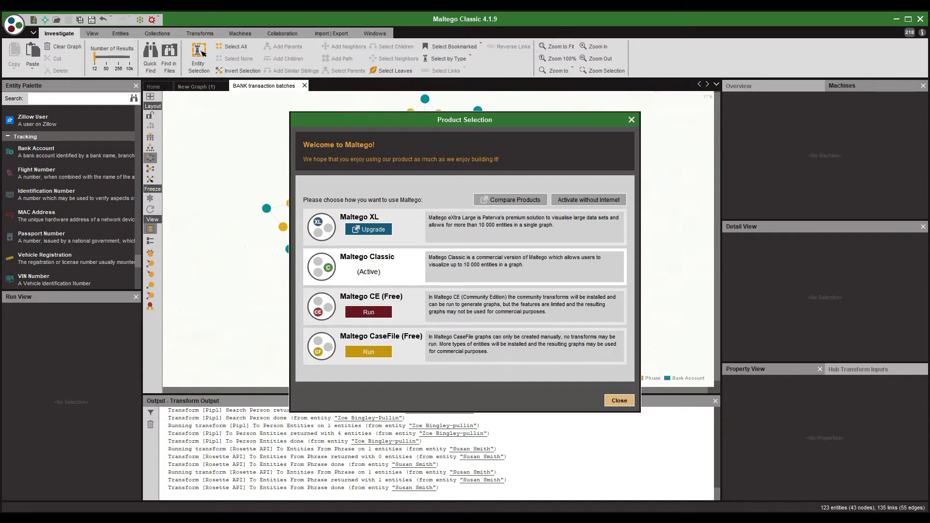
{"action": "left_click", "coordinate": [631, 120]}
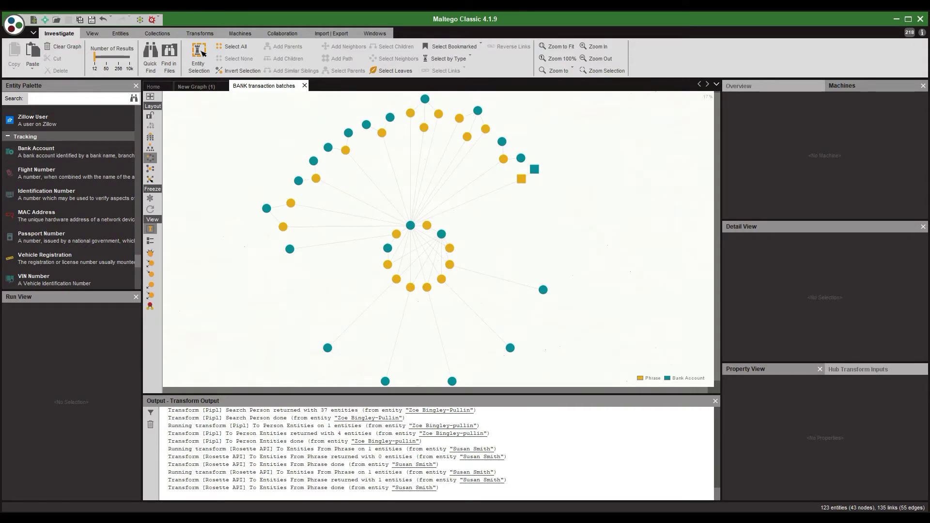
{"action": "scroll", "coordinate": [438, 240], "scroll_direction": "up", "scroll_amount": 5}
{"action": "scroll", "coordinate": [438, 240], "scroll_direction": "down", "scroll_amount": 2}
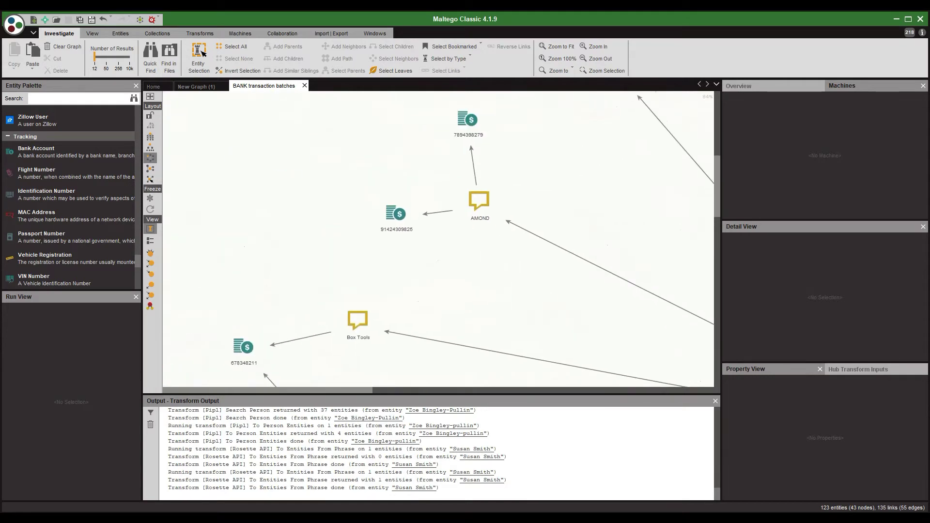
{"action": "scroll", "coordinate": [439, 240], "scroll_direction": "down", "scroll_amount": 3}
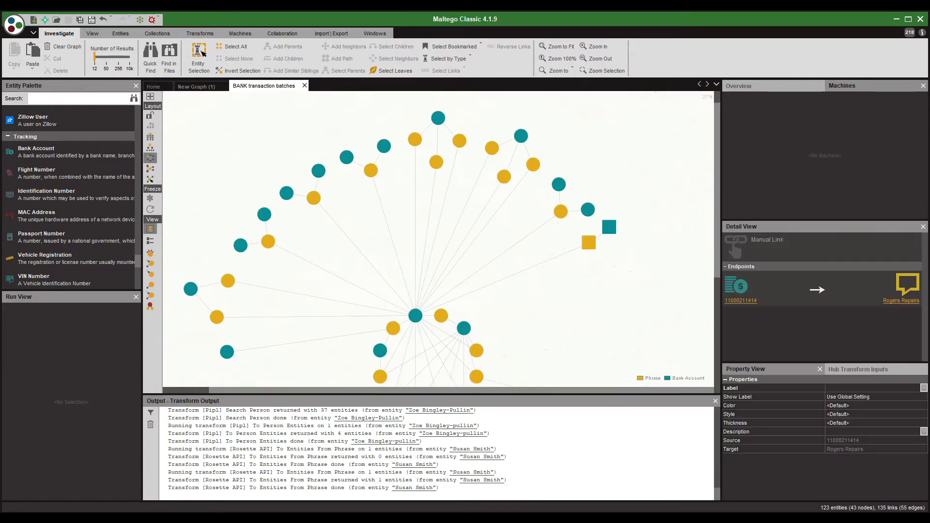
{"action": "left_click", "coordinate": [150, 137]}
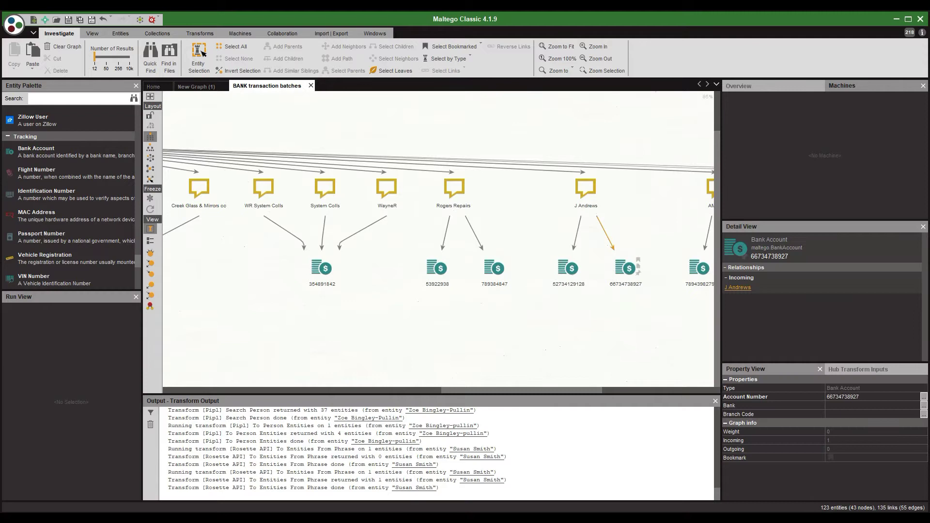
{"action": "key", "text": "Escape"}
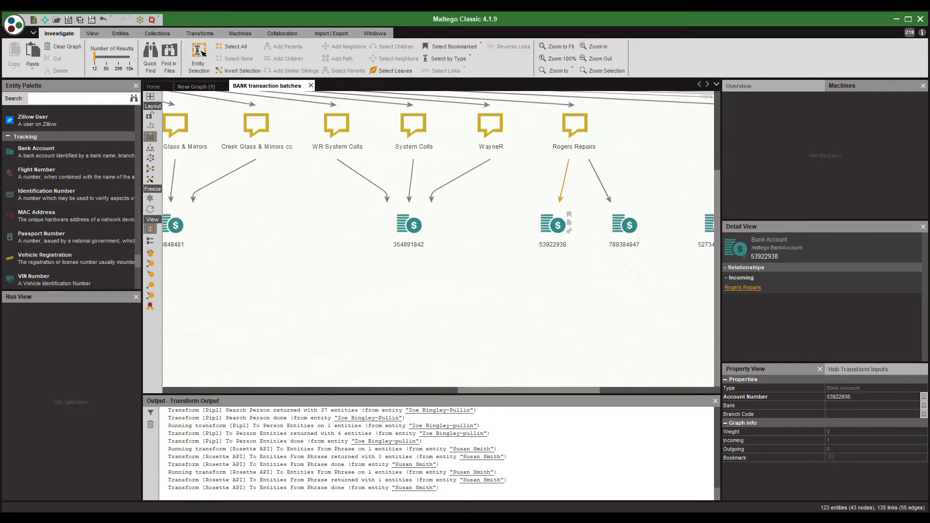
{"action": "key", "text": "Escape"}
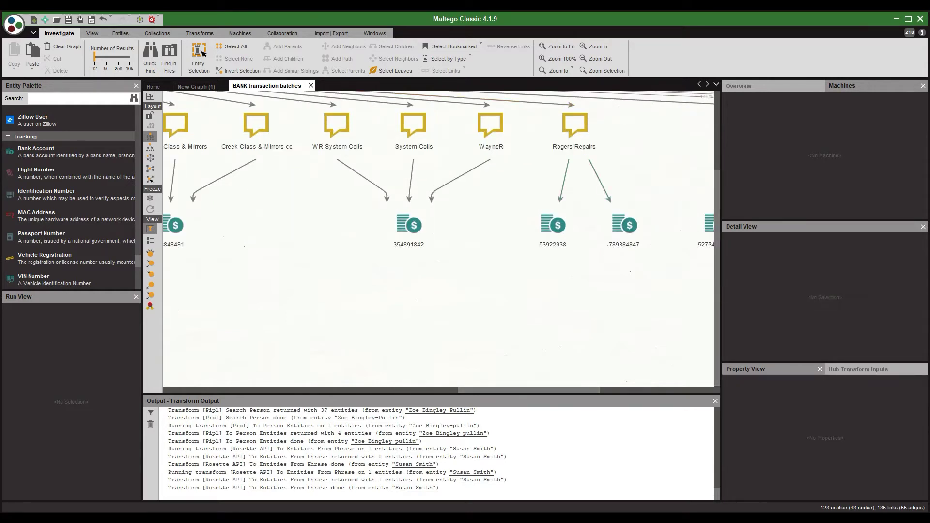
{"action": "left_click", "coordinate": [474, 139]}
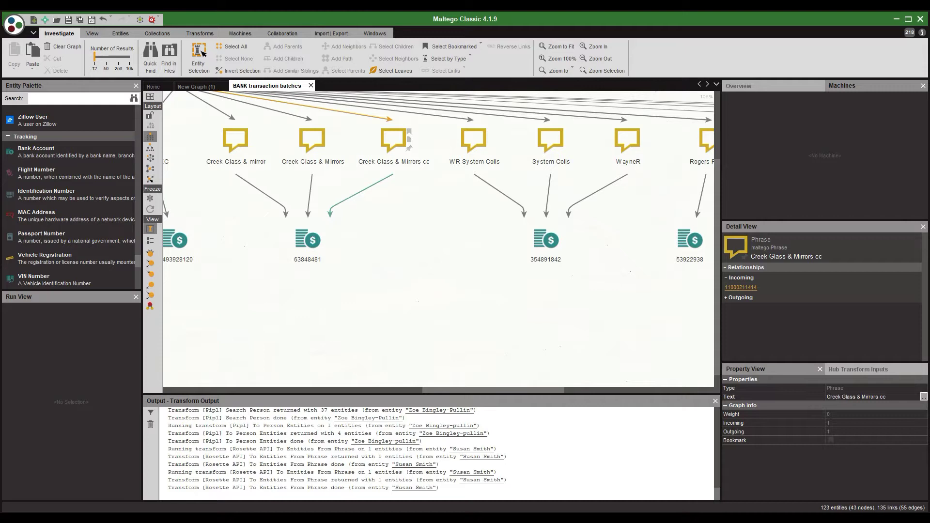
{"action": "left_click", "coordinate": [628, 139]}
{"action": "left_click", "coordinate": [474, 140]}
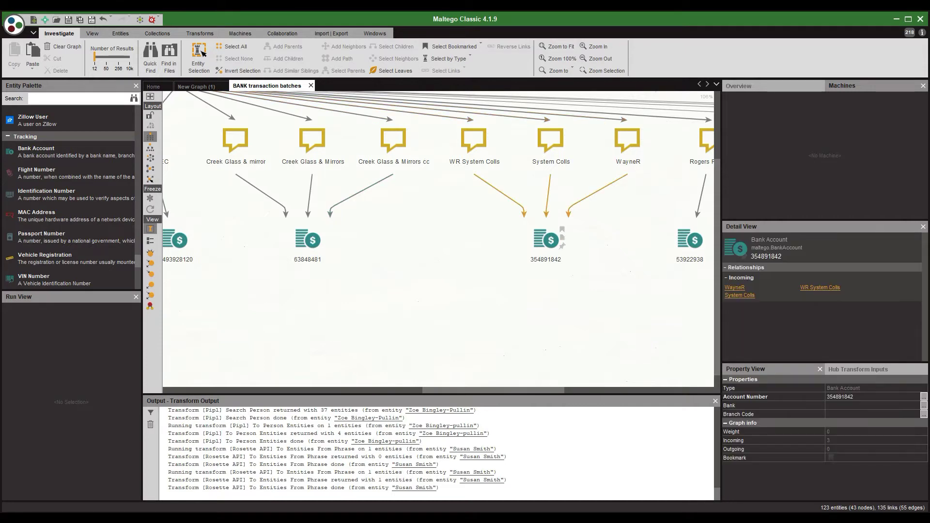
{"action": "scroll", "coordinate": [438, 240], "scroll_direction": "left", "scroll_amount": 5}
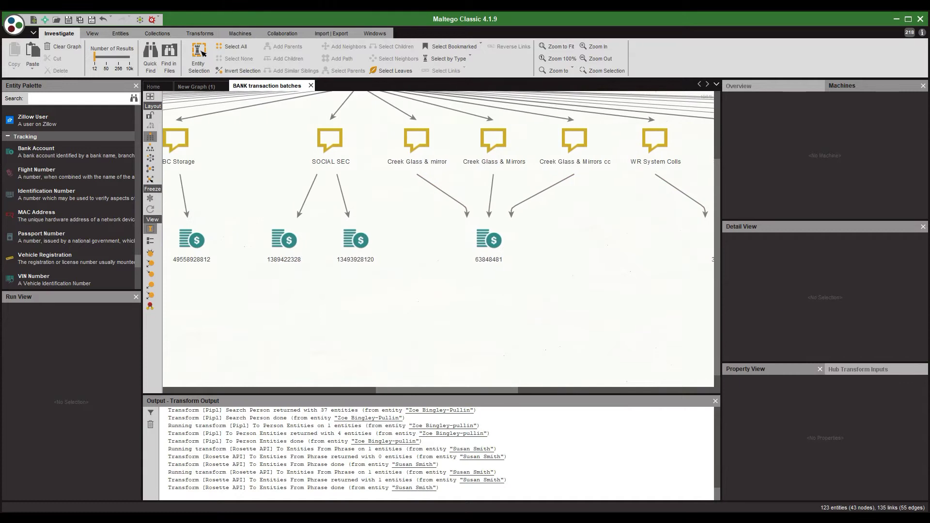
{"action": "left_click", "coordinate": [574, 140]}
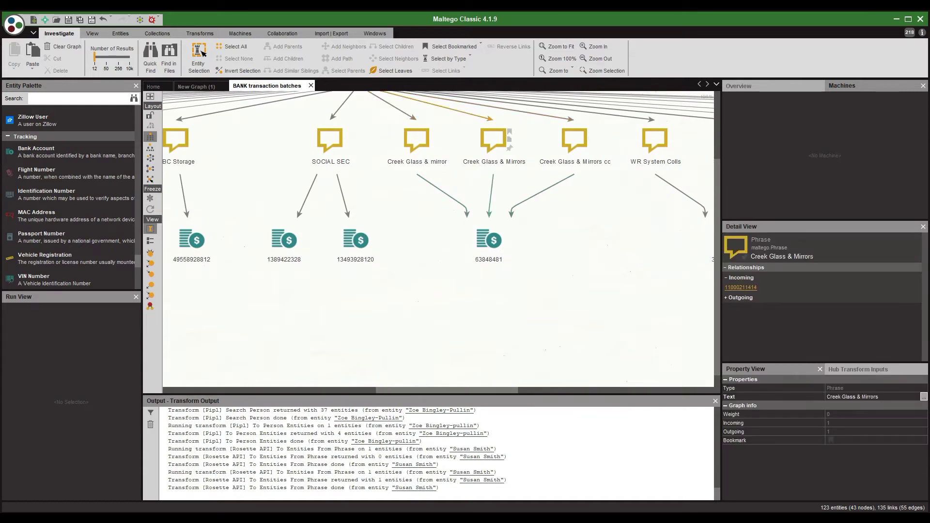
{"action": "scroll", "coordinate": [439, 239], "scroll_direction": "left", "scroll_amount": 3}
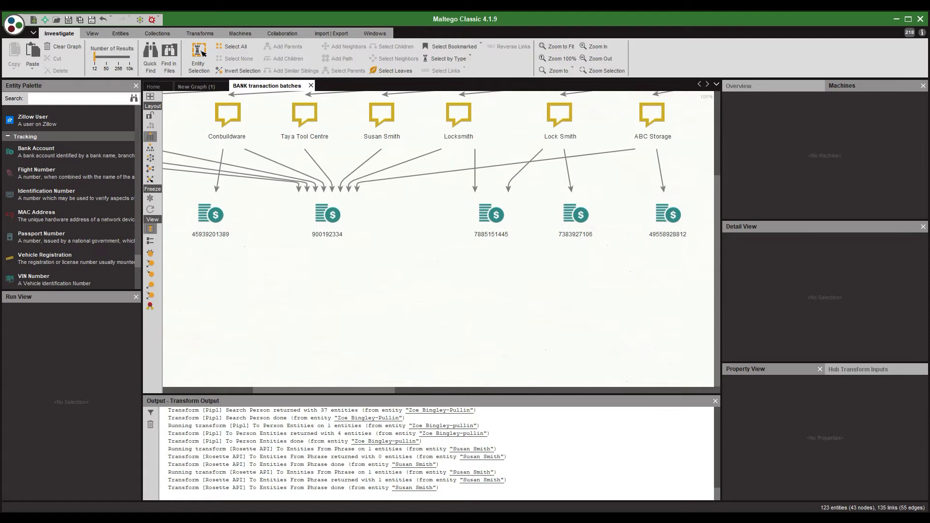
{"action": "left_click", "coordinate": [327, 214]}
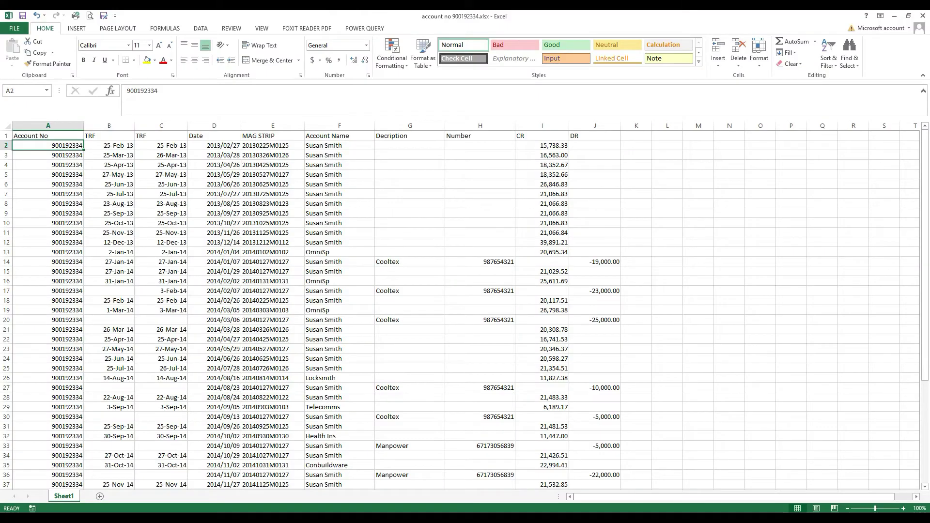
{"action": "scroll", "coordinate": [465, 310], "scroll_direction": "down", "scroll_amount": 4}
{"action": "scroll", "coordinate": [465, 310], "scroll_direction": "up", "scroll_amount": 4}
{"action": "scroll", "coordinate": [465, 310], "scroll_direction": "down", "scroll_amount": 8}
{"action": "scroll", "coordinate": [465, 310], "scroll_direction": "up", "scroll_amount": 7}
{"action": "scroll", "coordinate": [465, 311], "scroll_direction": "up", "scroll_amount": 2}
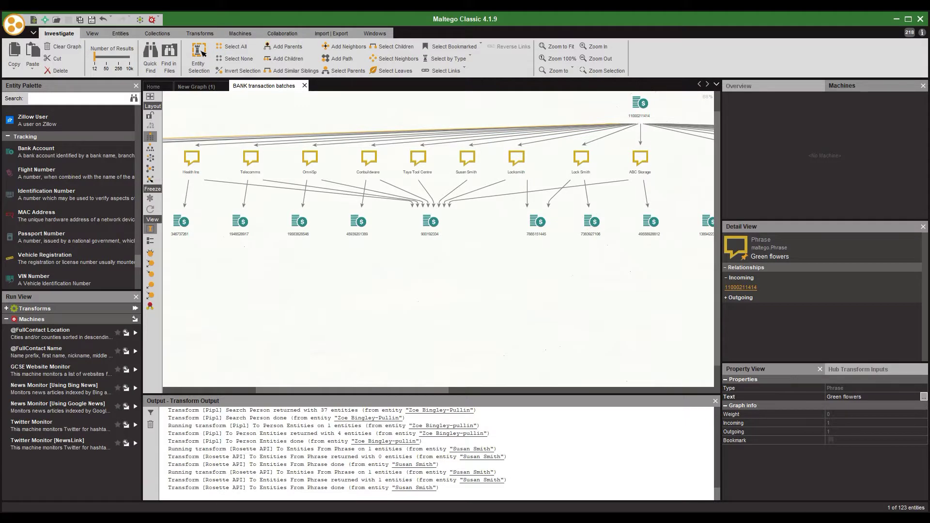
{"action": "left_click", "coordinate": [14, 25]}
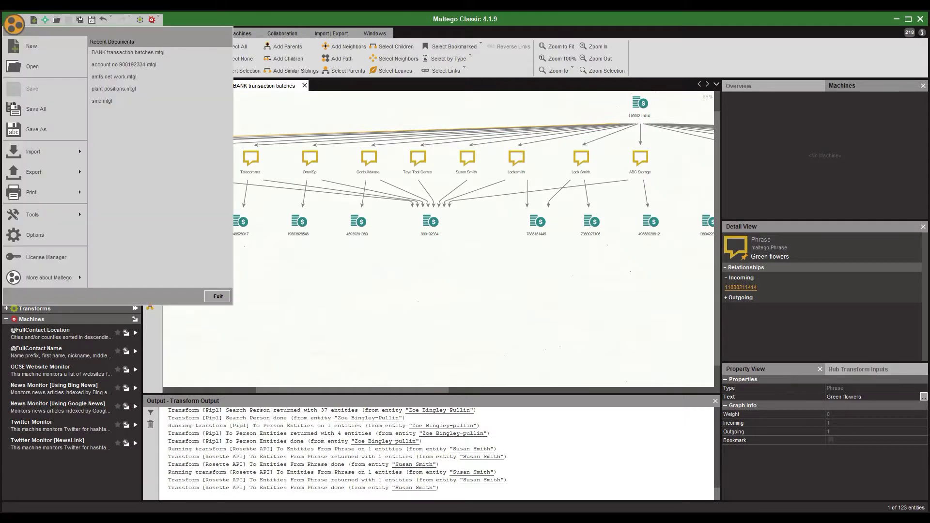
{"action": "mouse_move", "coordinate": [33, 151]}
{"action": "left_click", "coordinate": [142, 116]}
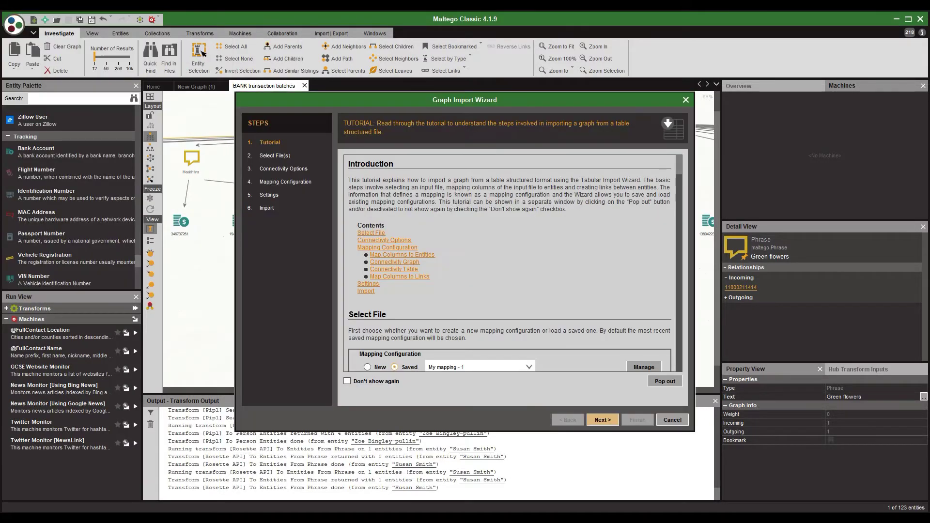
{"action": "key", "text": "Return"}
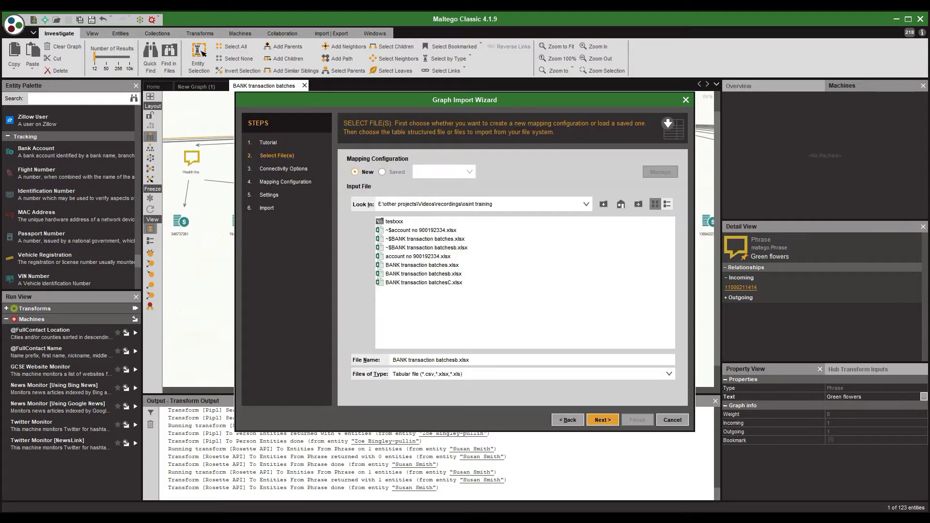
{"action": "key", "text": "a"}
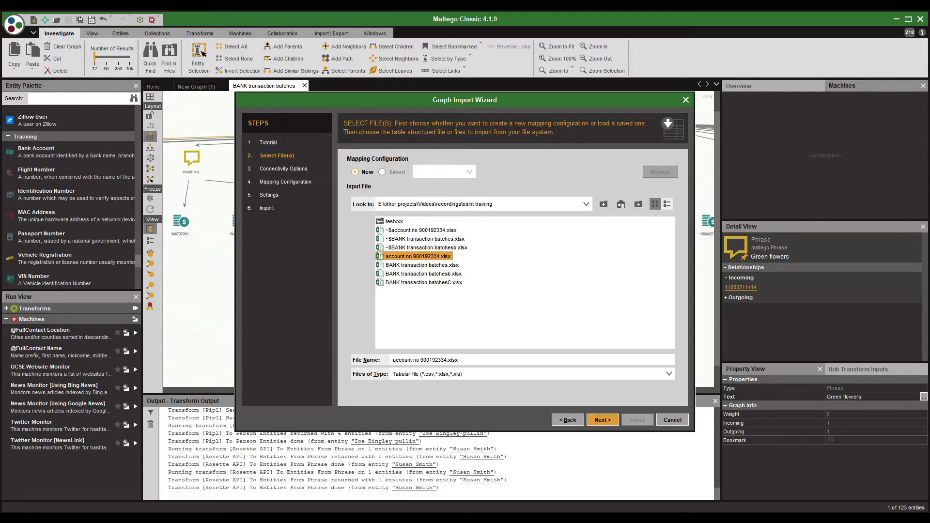
{"action": "key", "text": "Return"}
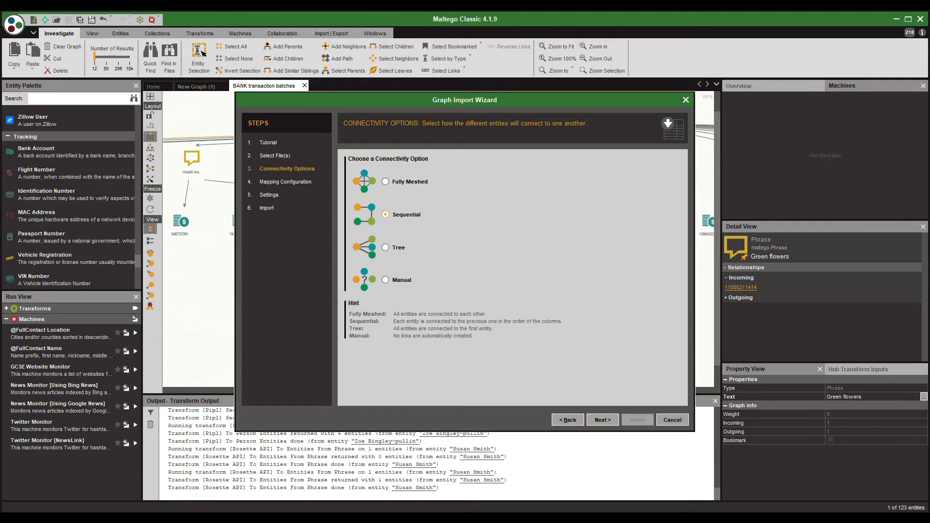
Step: Reach column mapping and unmap every column of the account file
{"action": "key", "text": "Return"}
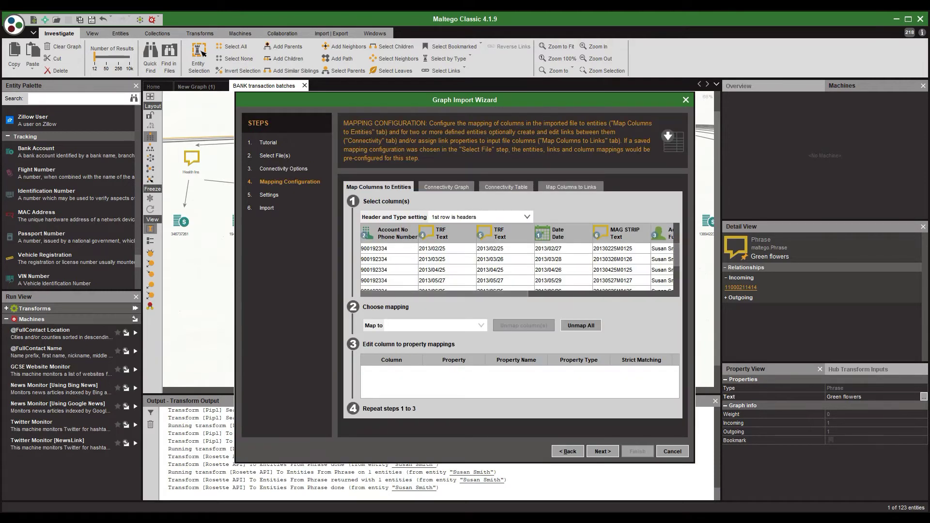
{"action": "scroll", "coordinate": [518, 262], "scroll_direction": "right", "scroll_amount": 5}
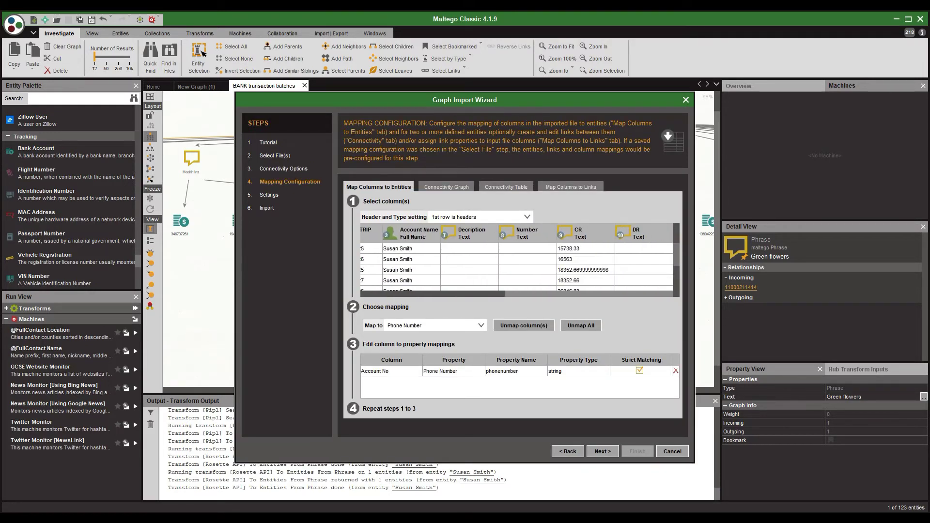
{"action": "key", "text": "ctrl+a"}
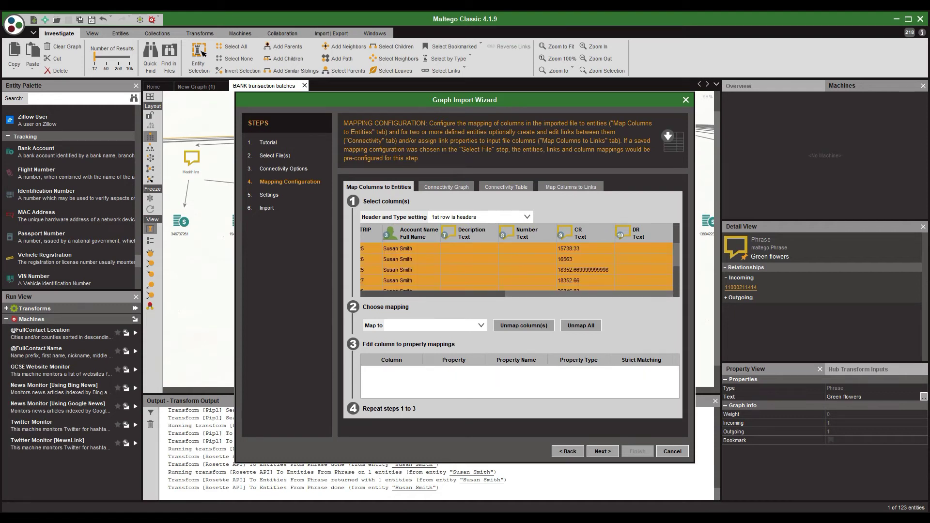
{"action": "key", "text": "Delete"}
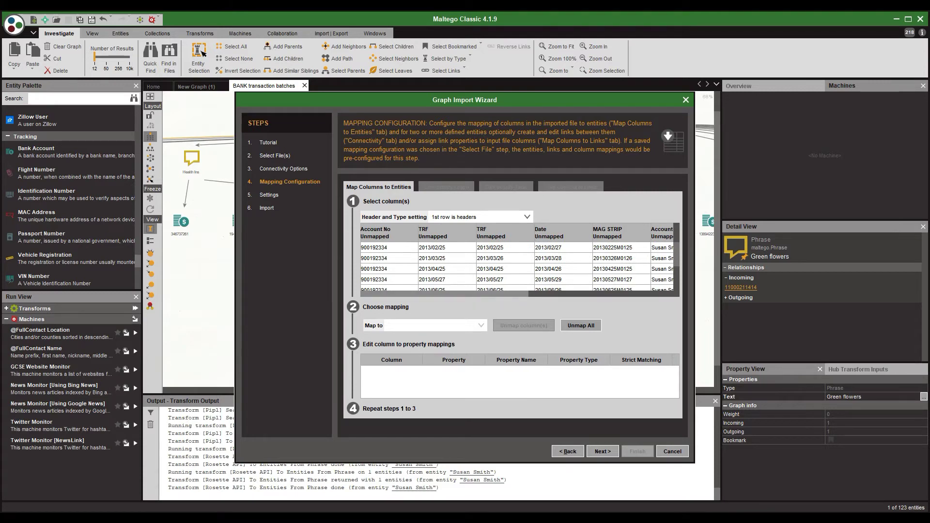
Step: Map the Account No column to the Bank Account entity
{"action": "left_click", "coordinate": [380, 232]}
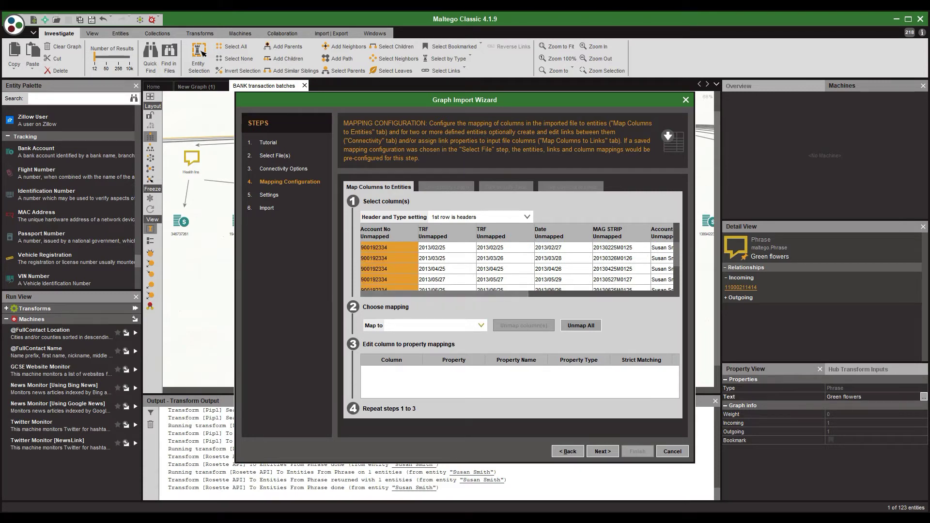
{"action": "left_click", "coordinate": [481, 325]}
{"action": "key", "text": "b"}
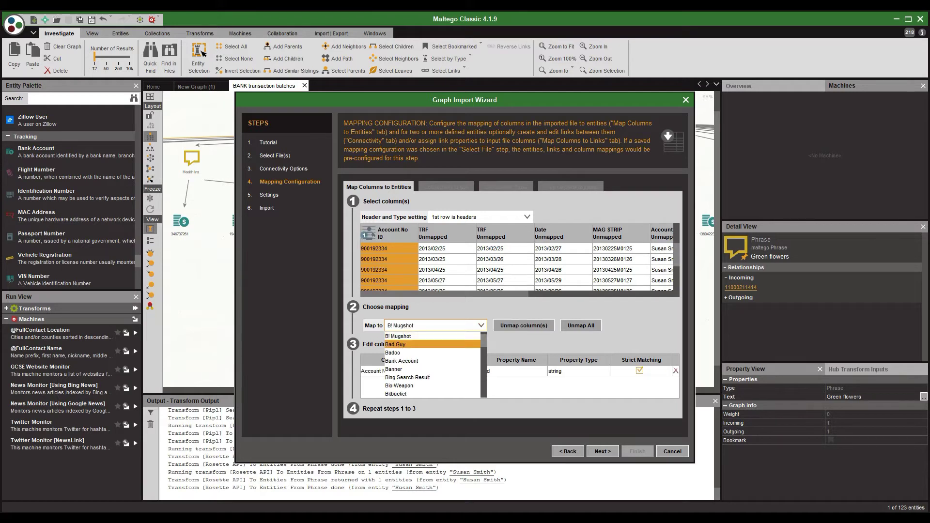
{"action": "key", "text": "Down"}
{"action": "key", "text": "Return"}
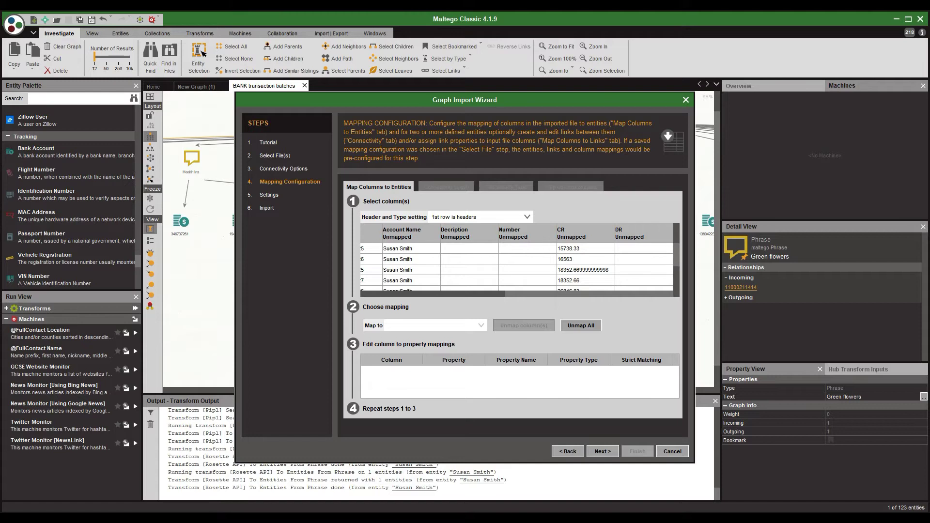
Step: Map the CR column to Money and the Decription column to Phrase
{"action": "left_click", "coordinate": [581, 233]}
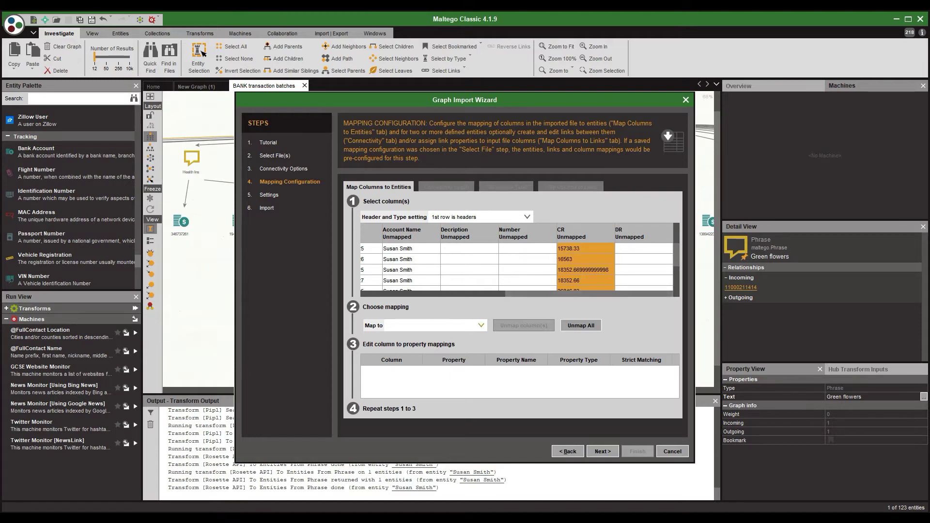
{"action": "left_click", "coordinate": [480, 325]}
{"action": "type", "text": "MAC Address"}
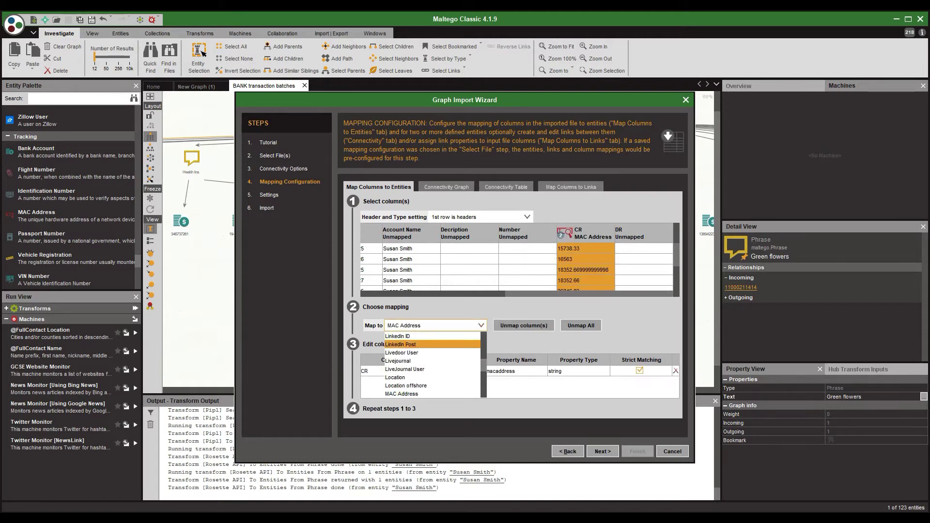
{"action": "key", "text": "Down"}
{"action": "key", "text": "Down"}
{"action": "key", "text": "Down"}
{"action": "key", "text": "Down"}
{"action": "key", "text": "Down"}
{"action": "key", "text": "Down"}
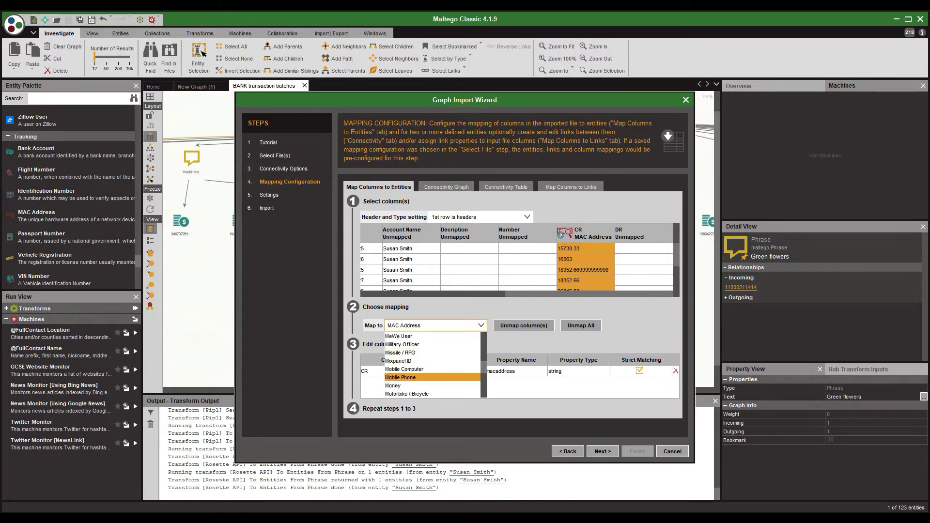
{"action": "key", "text": "Return"}
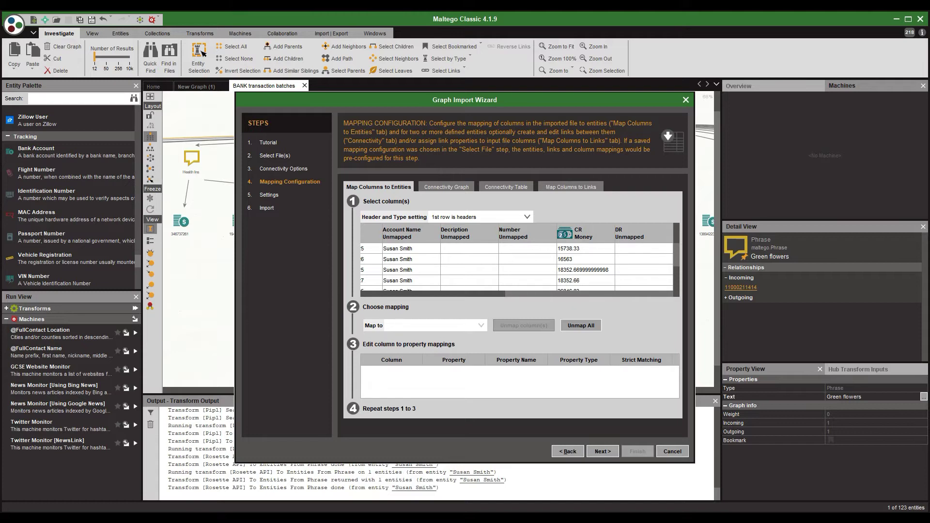
{"action": "left_click", "coordinate": [469, 262]}
{"action": "type", "text": "pa"}
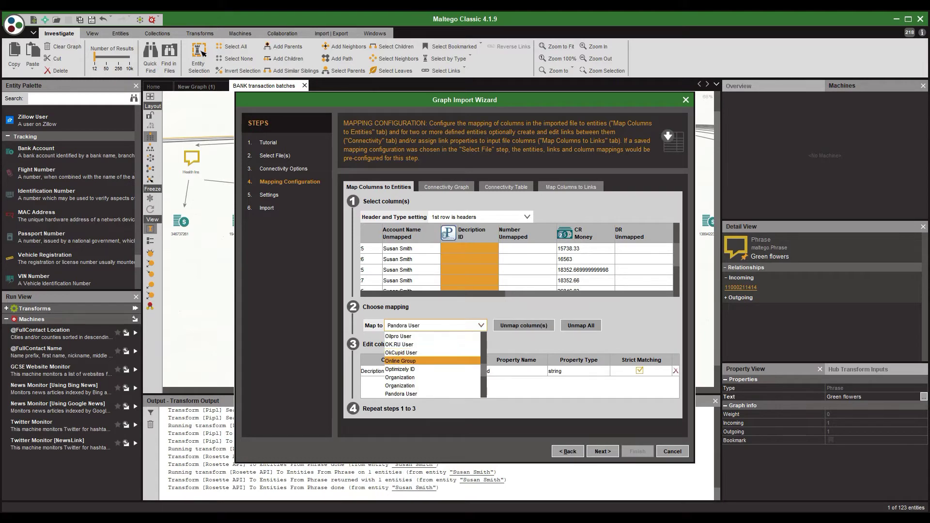
{"action": "scroll", "coordinate": [433, 365], "scroll_direction": "up", "scroll_amount": 3}
{"action": "scroll", "coordinate": [433, 365], "scroll_direction": "down", "scroll_amount": 3}
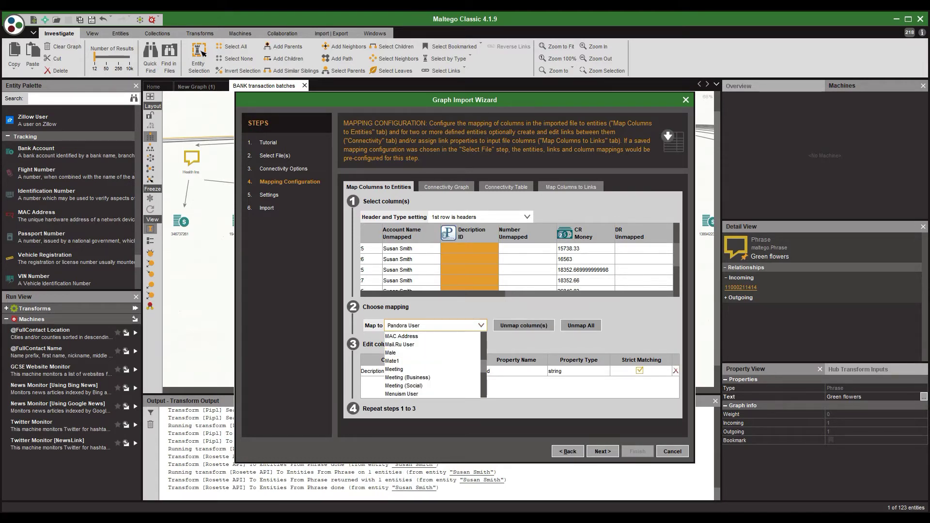
{"action": "scroll", "coordinate": [432, 365], "scroll_direction": "down", "scroll_amount": 4}
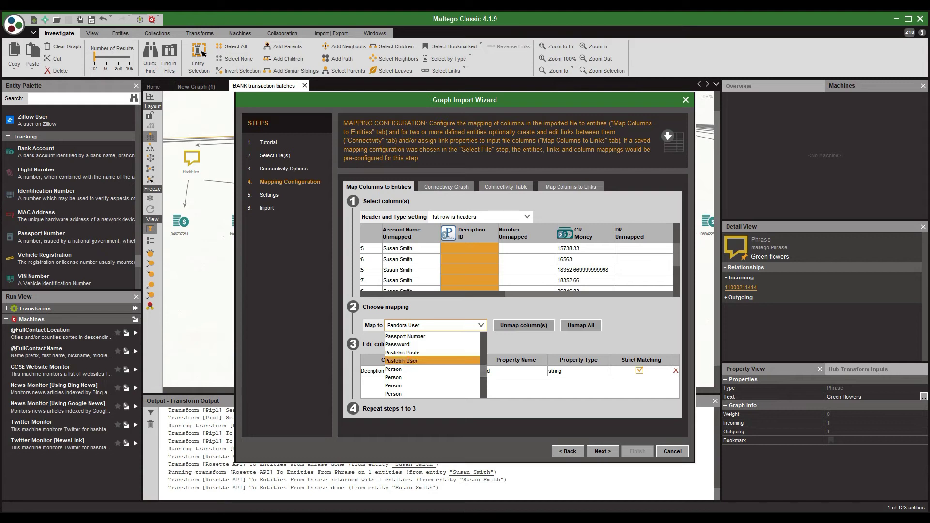
{"action": "scroll", "coordinate": [432, 368], "scroll_direction": "down", "scroll_amount": 3}
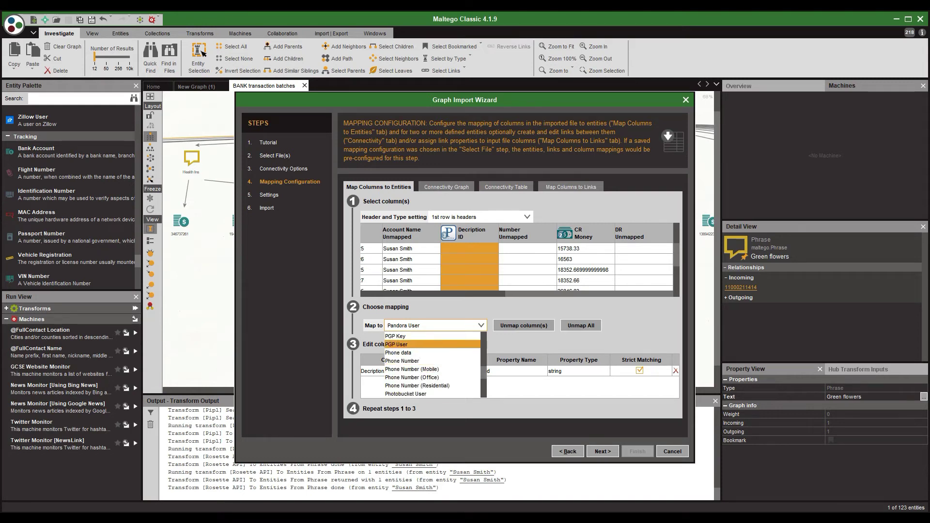
{"action": "left_click", "coordinate": [395, 352]}
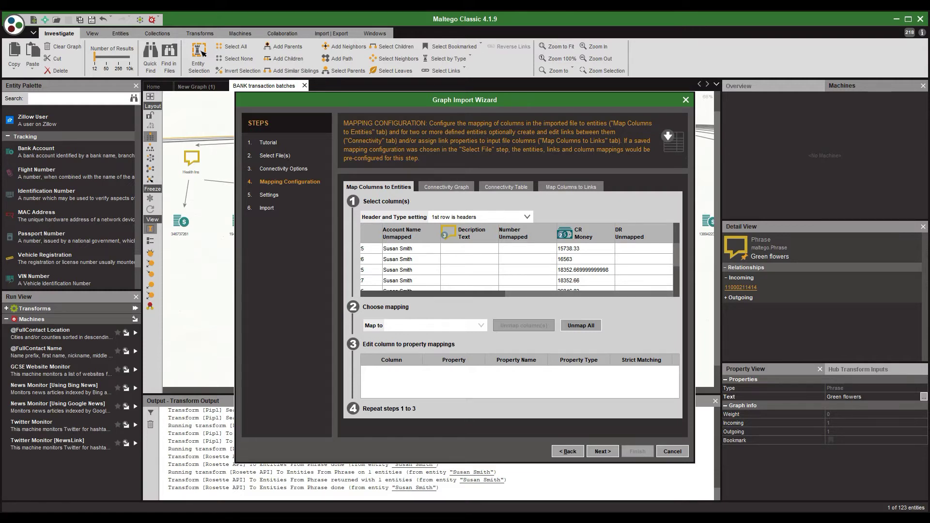
Step: Map Number to Bank Account and DR to Money, then view the connectivity graph
{"action": "left_click", "coordinate": [527, 233]}
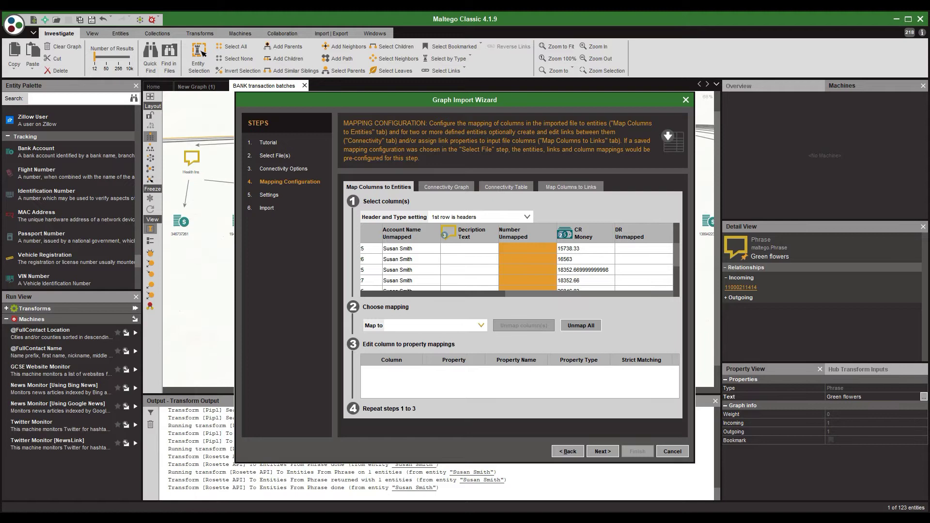
{"action": "left_click", "coordinate": [481, 325]}
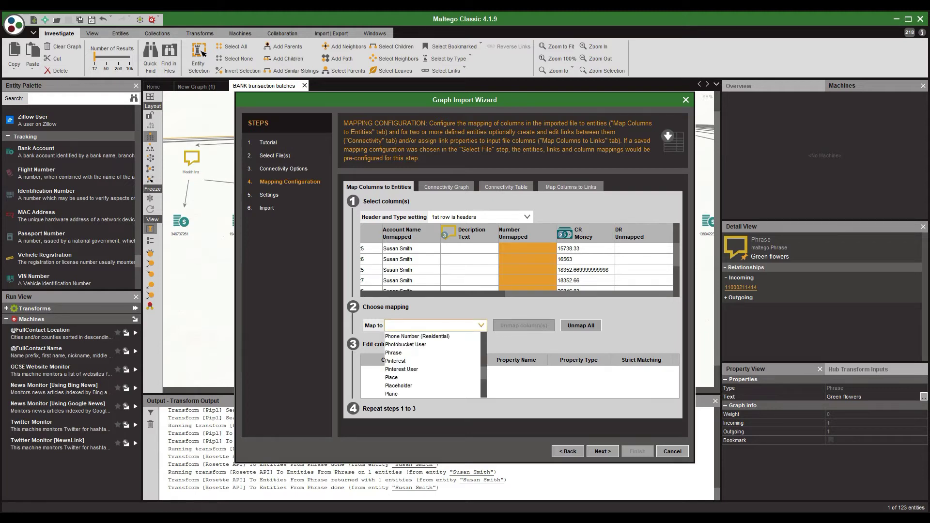
{"action": "key", "text": "b"}
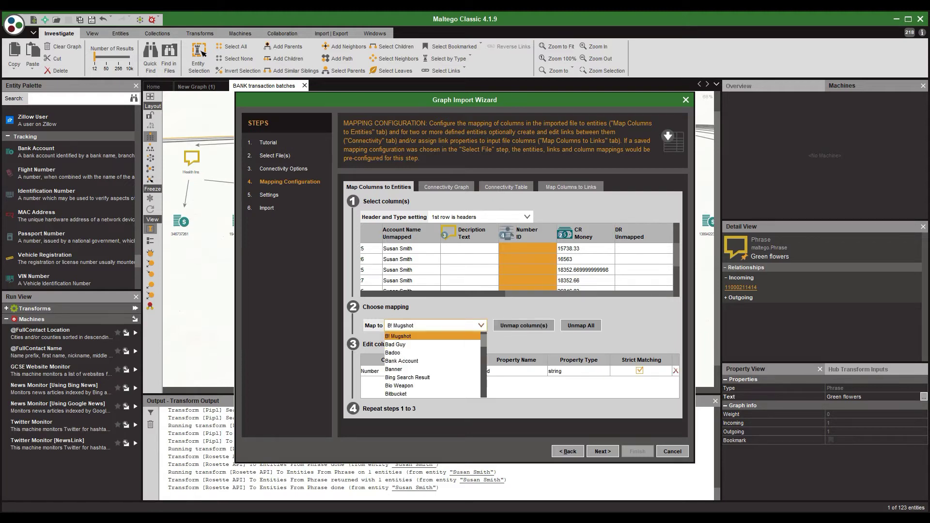
{"action": "key", "text": "Down"}
{"action": "key", "text": "Return"}
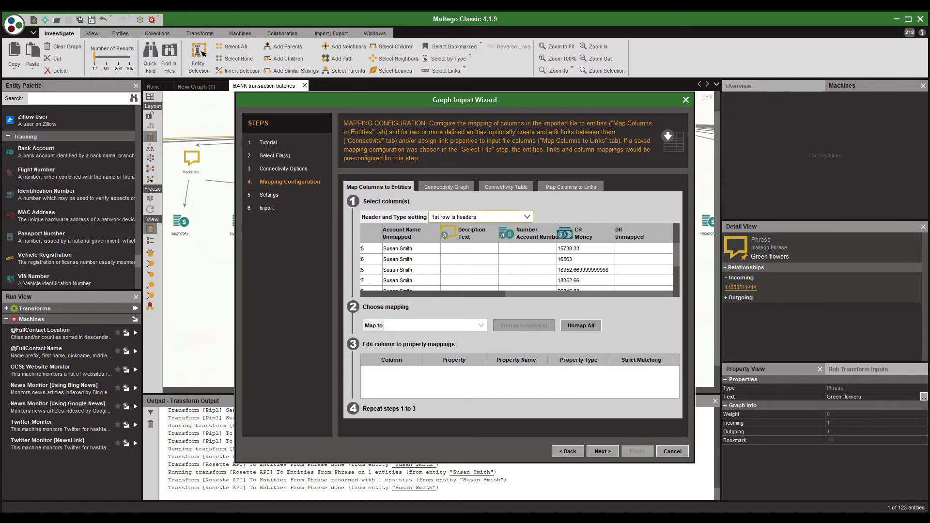
{"action": "left_click", "coordinate": [644, 233]}
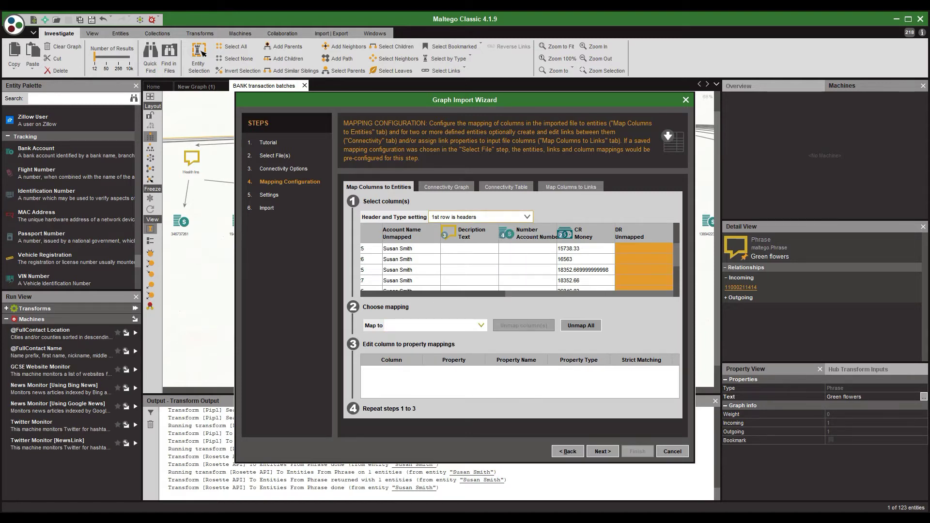
{"action": "key", "text": "alt+Down"}
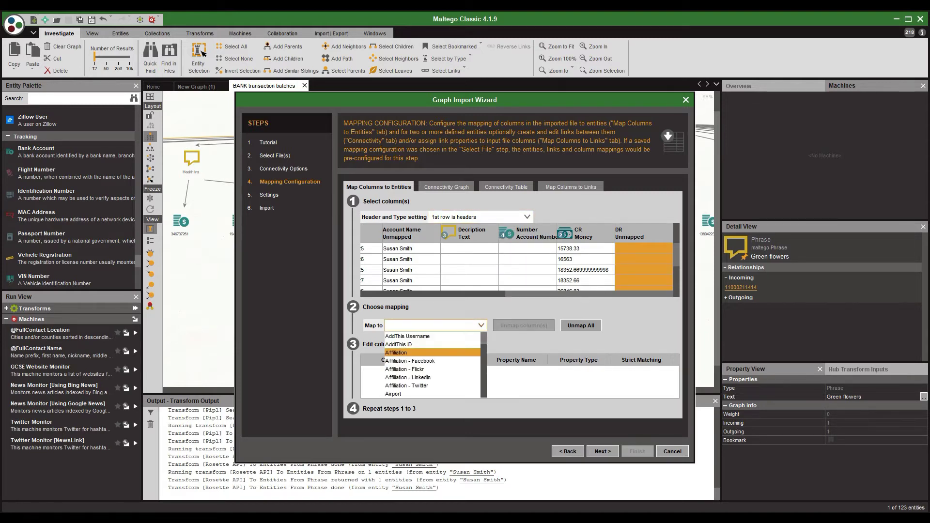
{"action": "key", "text": "m"}
{"action": "key", "text": "Down"}
{"action": "key", "text": "Down"}
{"action": "key", "text": "Down"}
{"action": "key", "text": "Down"}
{"action": "key", "text": "Down"}
{"action": "key", "text": "Down"}
{"action": "key", "text": "Down"}
{"action": "key", "text": "Return"}
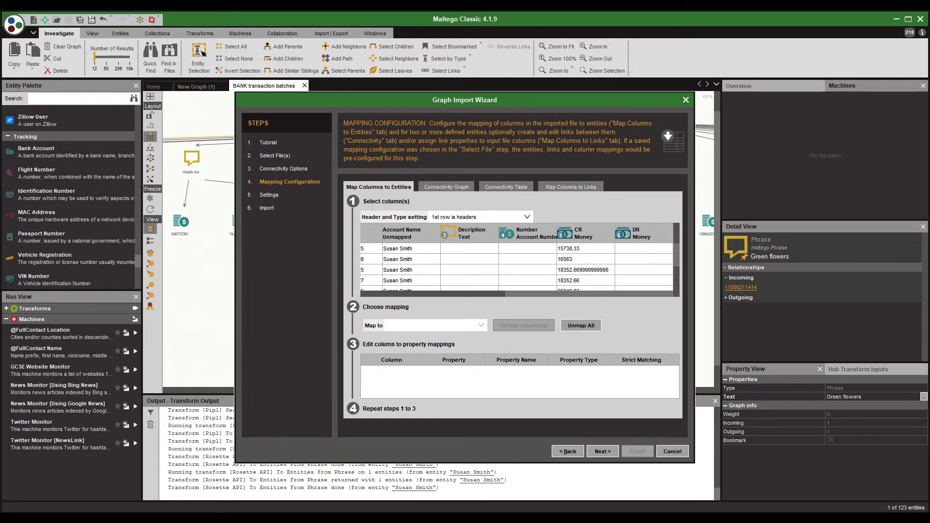
{"action": "key", "text": "ctrl+Page_Down"}
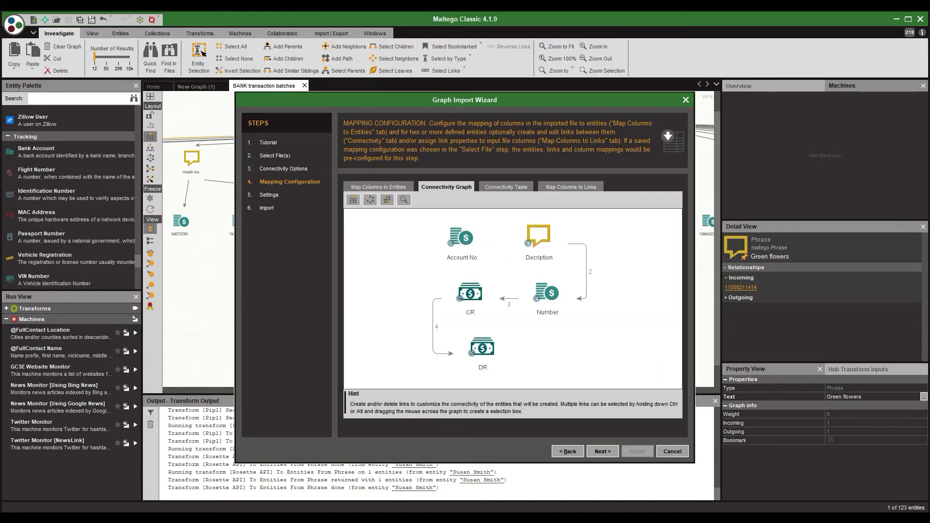
Step: Replace the Decription–Number link with links from Account No to CR and Decription
{"action": "key", "text": "Delete"}
{"action": "key", "text": "Delete"}
{"action": "key", "text": "Delete"}
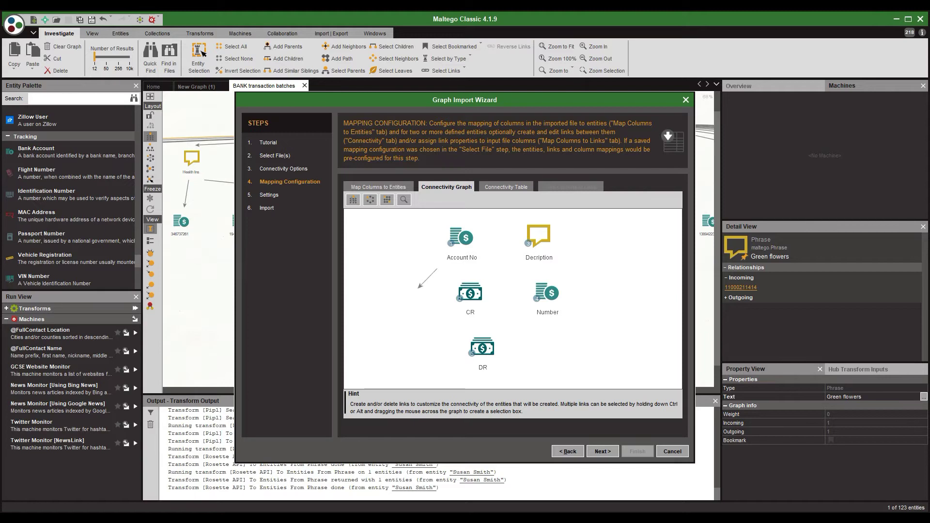
{"action": "left_click_drag", "start_coordinate": [415, 291], "coordinate": [470, 293]}
{"action": "left_click_drag", "start_coordinate": [463, 238], "coordinate": [537, 235]}
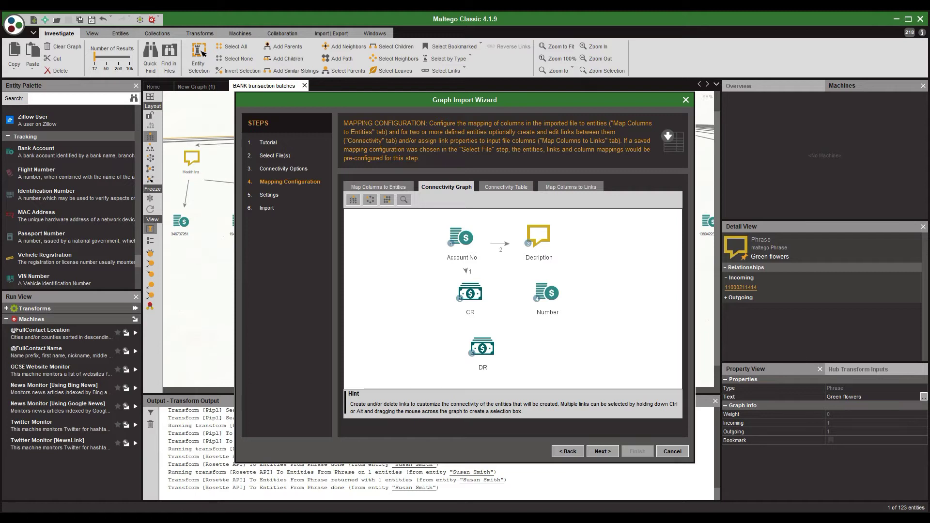
{"action": "mouse_move", "coordinate": [541, 269]}
{"action": "left_mouse_down"}
{"action": "mouse_move", "coordinate": [547, 290]}
{"action": "mouse_move", "coordinate": [483, 347]}
{"action": "left_mouse_up"}
Step: Complete the import so the bank transactions open as a new graph
{"action": "key", "text": "Return"}
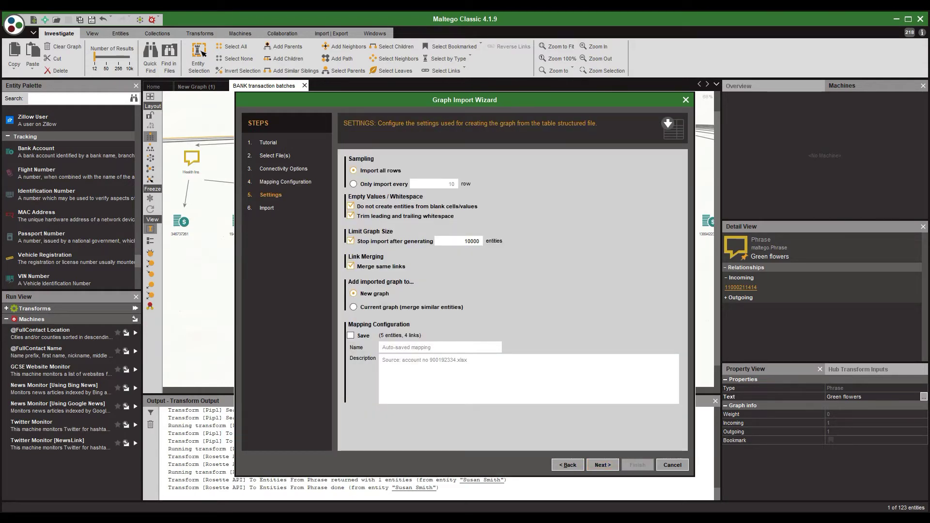
{"action": "key", "text": "Return"}
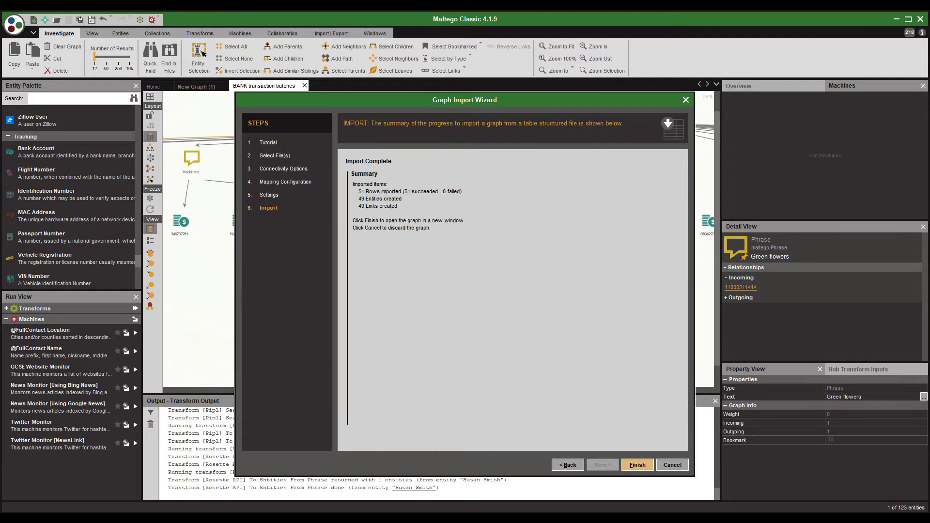
{"action": "key", "text": "Return"}
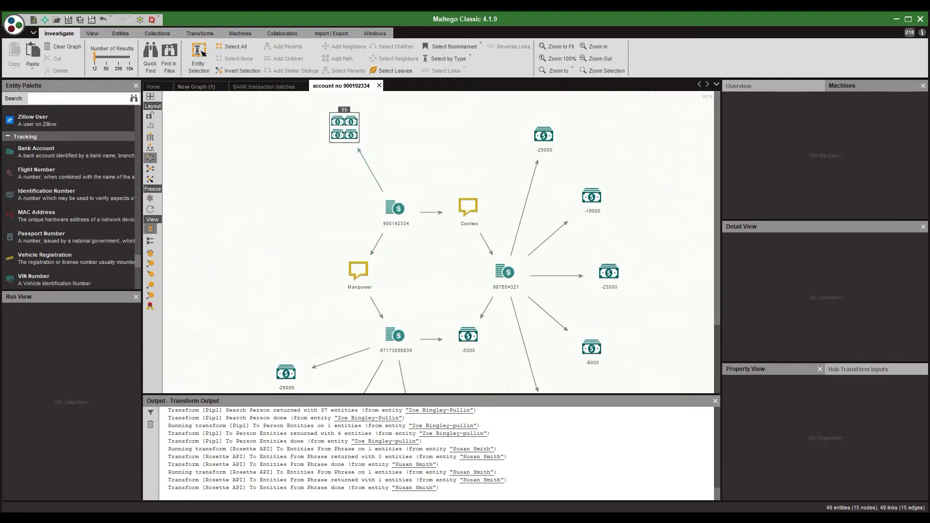
{"action": "left_click", "coordinate": [202, 54]}
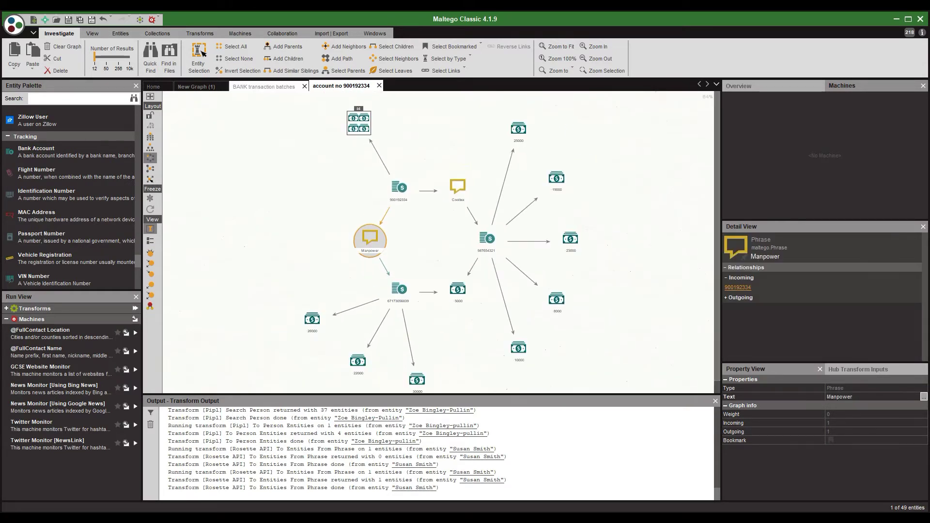
{"action": "left_click", "coordinate": [14, 25]}
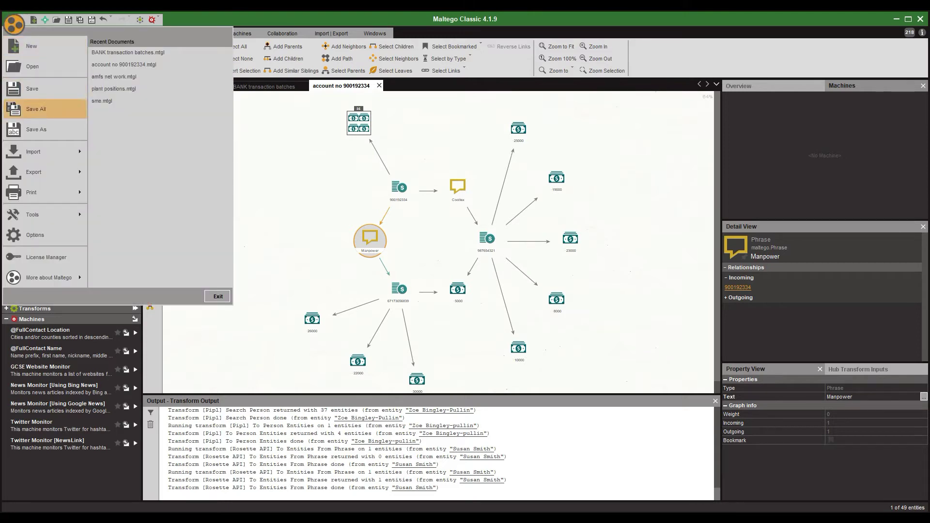
{"action": "left_click", "coordinate": [35, 130]}
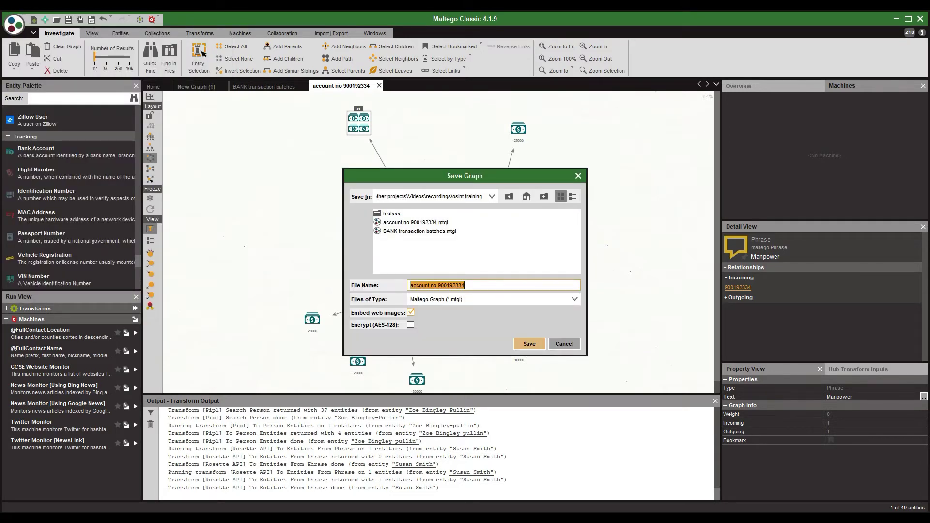
{"action": "left_click", "coordinate": [416, 223]}
{"action": "left_click", "coordinate": [529, 344]}
{"action": "key", "text": "Return"}
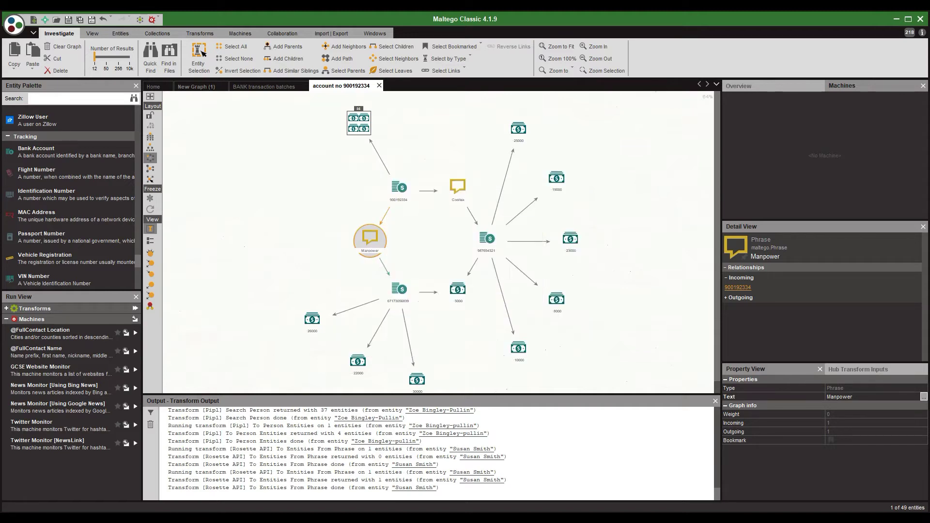
{"action": "key", "text": "ctrl+a"}
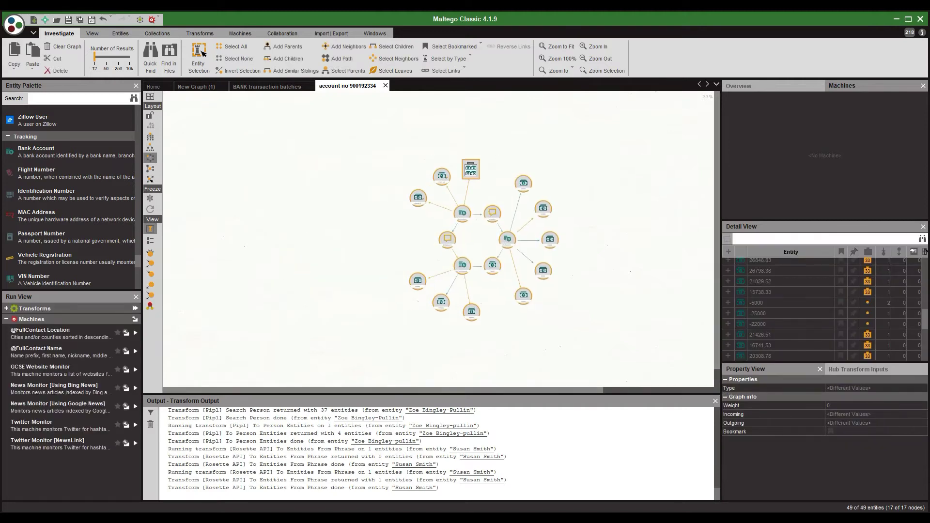
{"action": "left_click", "coordinate": [445, 241]}
{"action": "right_click", "coordinate": [446, 240]}
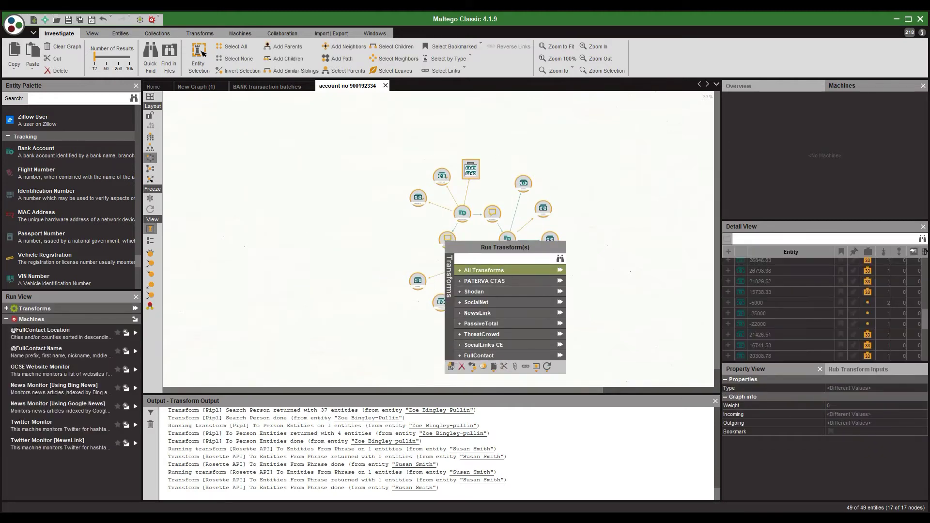
{"action": "left_click", "coordinate": [493, 367]}
{"action": "left_click", "coordinate": [523, 377]}
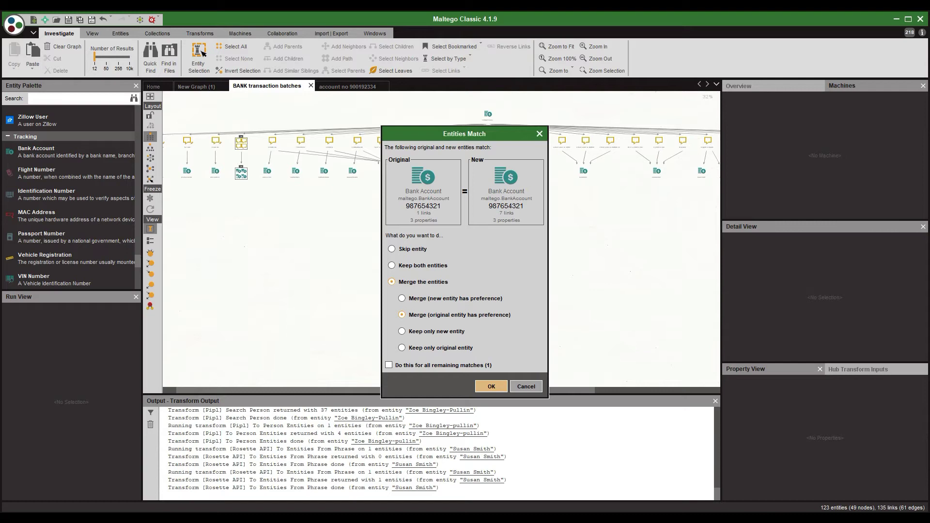
{"action": "key", "text": "Return"}
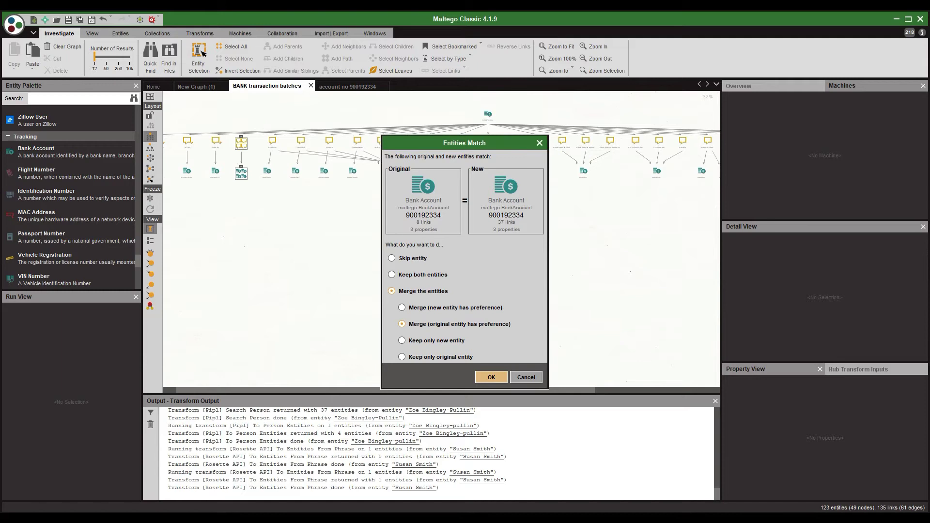
{"action": "key", "text": "Return"}
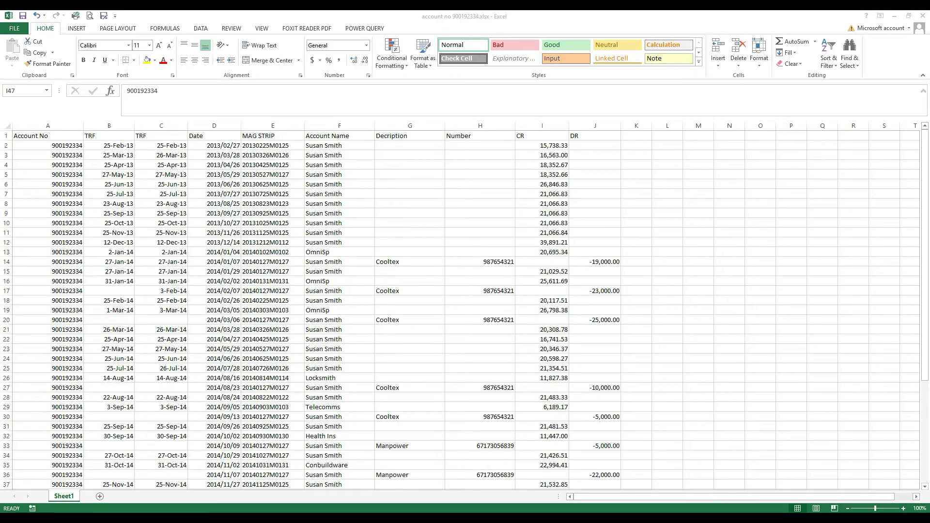
{"action": "mouse_move", "coordinate": [513, 518]}
{"action": "left_click", "coordinate": [562, 480]}
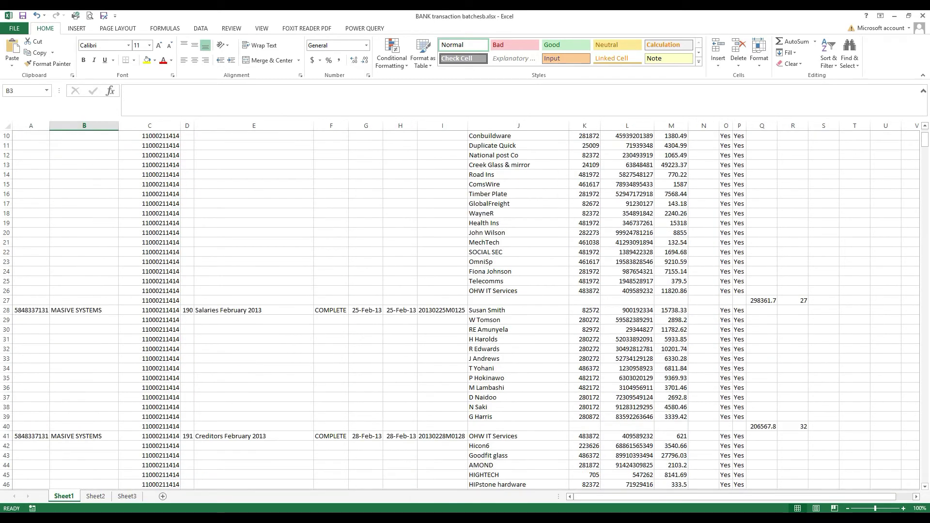
{"action": "left_click", "coordinate": [518, 271]}
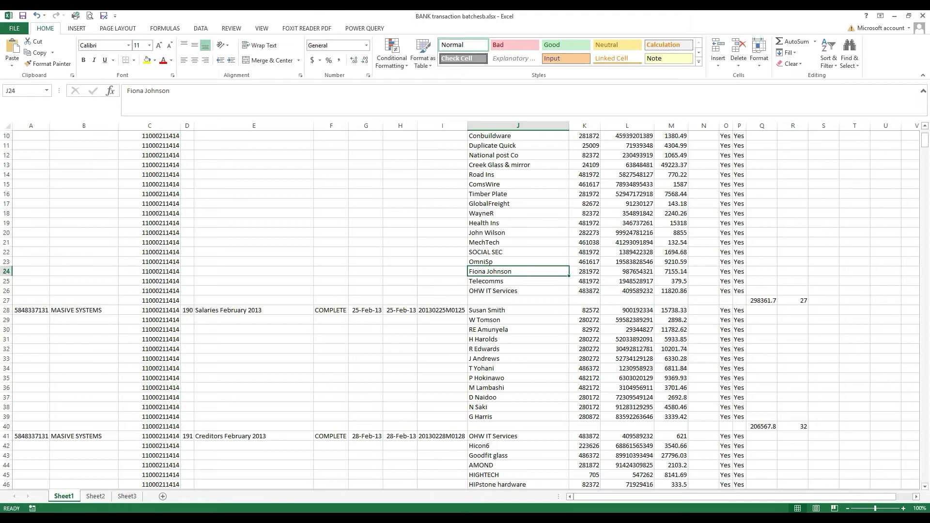
{"action": "key", "text": "F2"}
{"action": "key", "text": "Tab"}
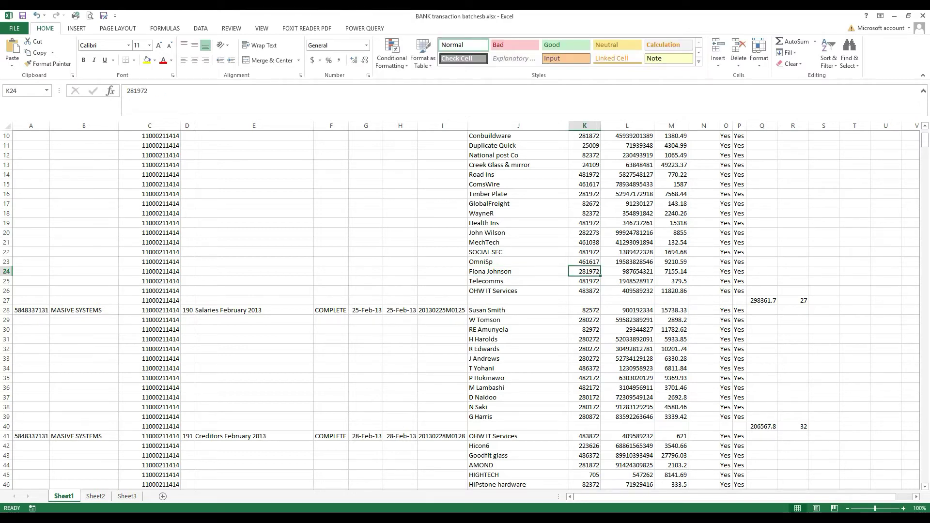
{"action": "key", "text": "Left"}
{"action": "key", "text": "shift+Right"}
{"action": "key", "text": "shift+Right"}
{"action": "key", "text": "shift+Right"}
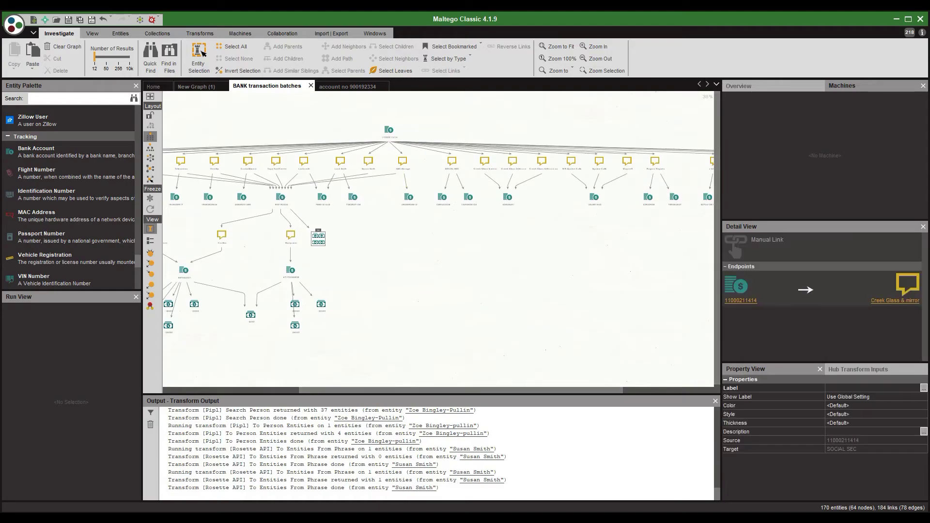
Step: Delete the right-hand and left-hand blocks of unrelated payee nodes
{"action": "left_click_drag", "start_coordinate": [431, 137], "coordinate": [628, 186]}
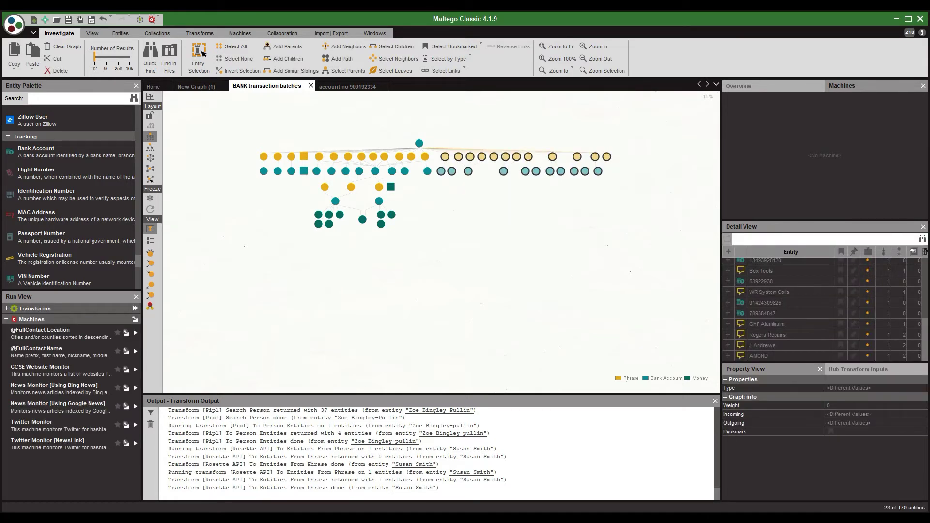
{"action": "key", "text": "Delete"}
{"action": "key", "text": "Return"}
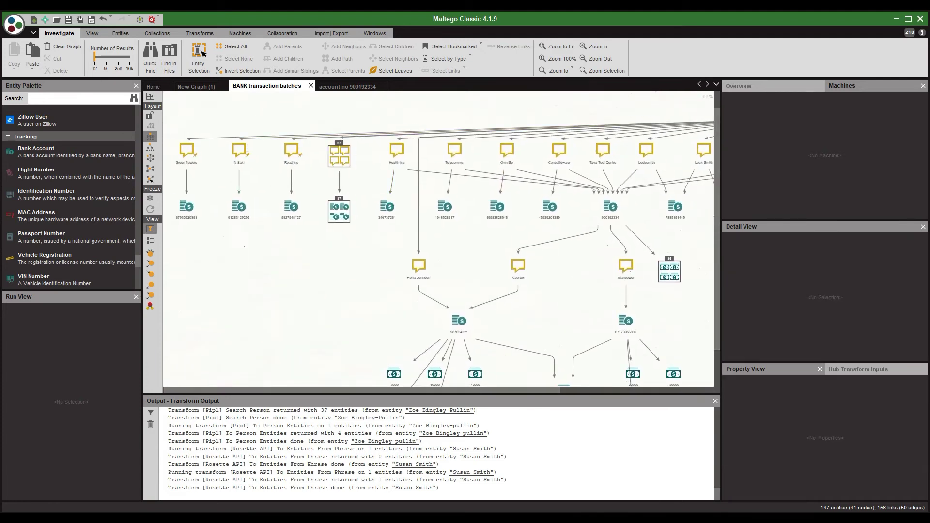
{"action": "left_click_drag", "start_coordinate": [170, 125], "coordinate": [362, 245]}
{"action": "key", "text": "Delete"}
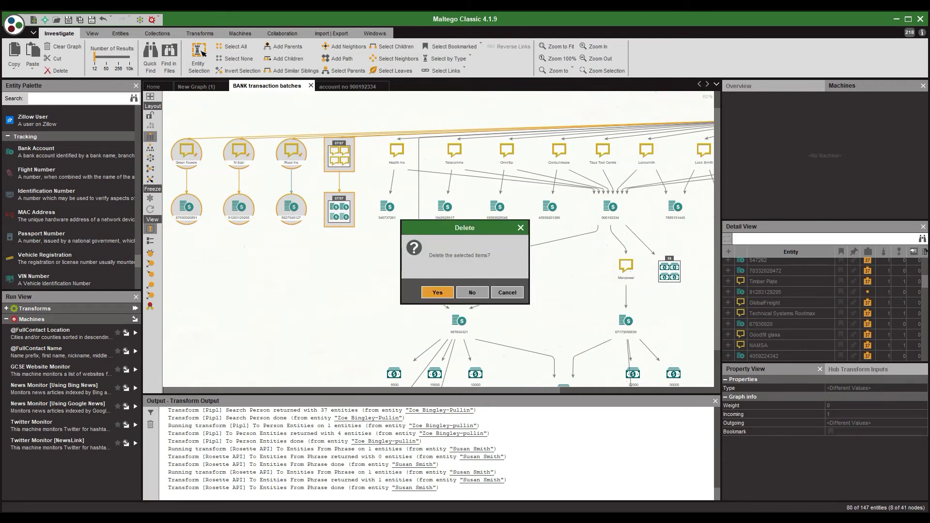
{"action": "key", "text": "Return"}
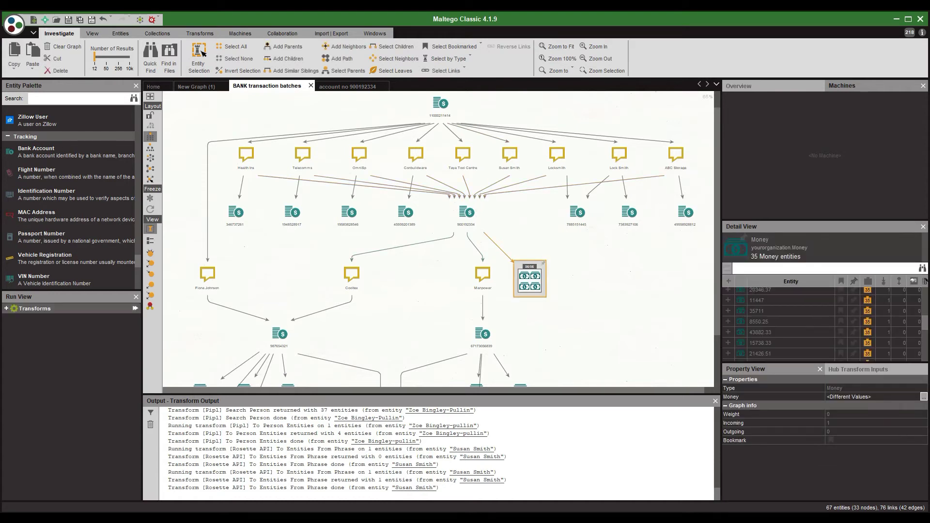
{"action": "left_click_drag", "start_coordinate": [262, 191], "coordinate": [291, 228]}
{"action": "left_click_drag", "start_coordinate": [378, 172], "coordinate": [449, 232]}
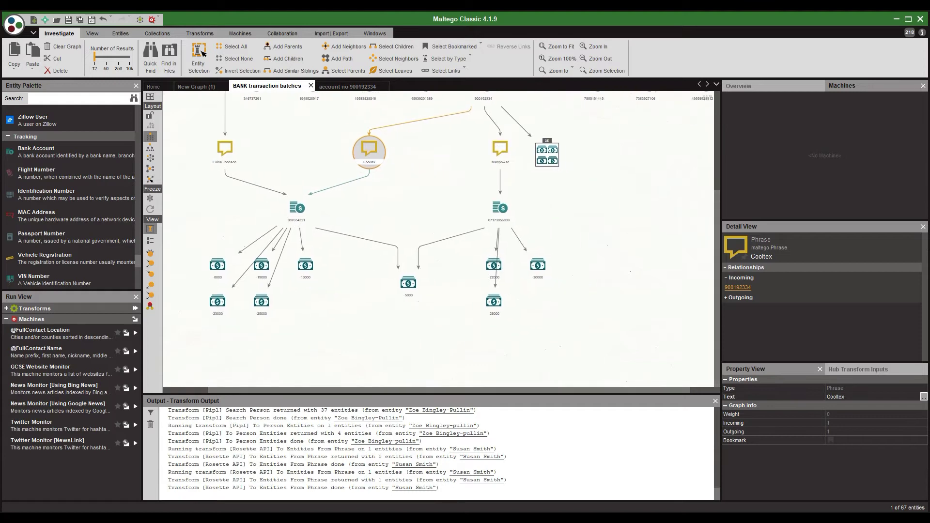
{"action": "left_click_drag", "start_coordinate": [459, 126], "coordinate": [522, 156]}
Step: Copy the Cooltex phrase entity as GraphML and paste it alone into New Graph (1)
{"action": "left_click", "coordinate": [203, 54]}
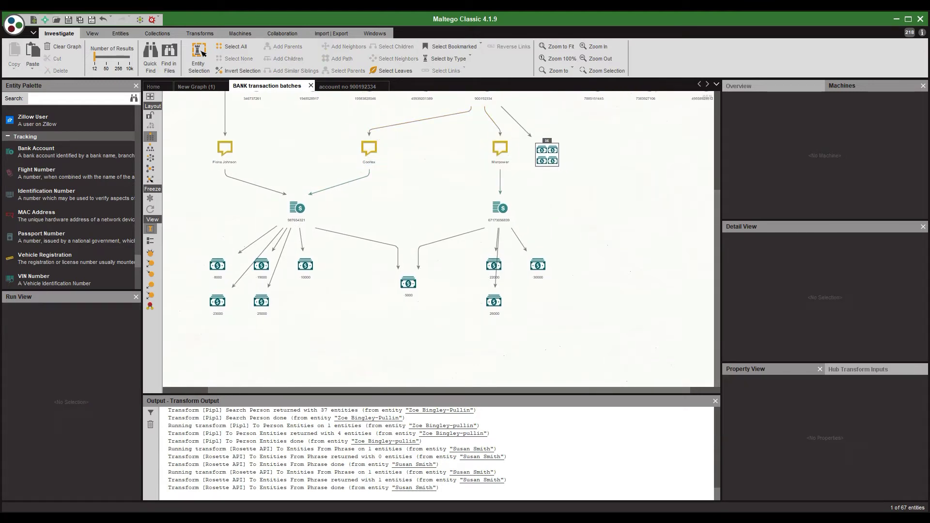
{"action": "left_click", "coordinate": [382, 194]}
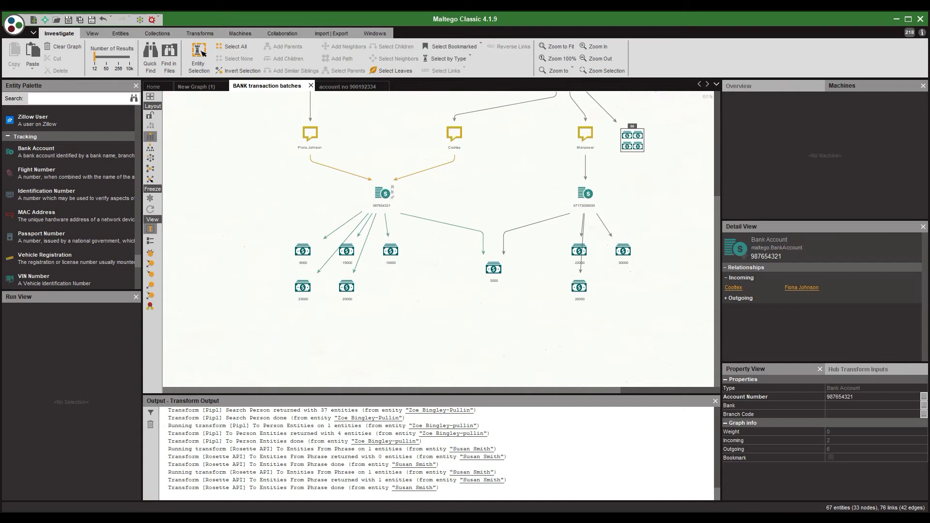
{"action": "scroll", "coordinate": [382, 194], "scroll_direction": "up", "scroll_amount": 3}
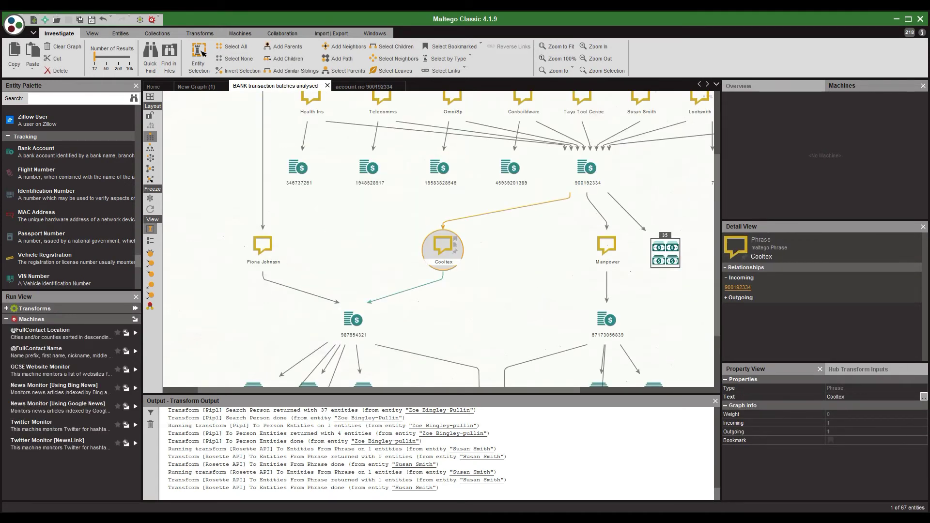
{"action": "right_click", "coordinate": [442, 257]}
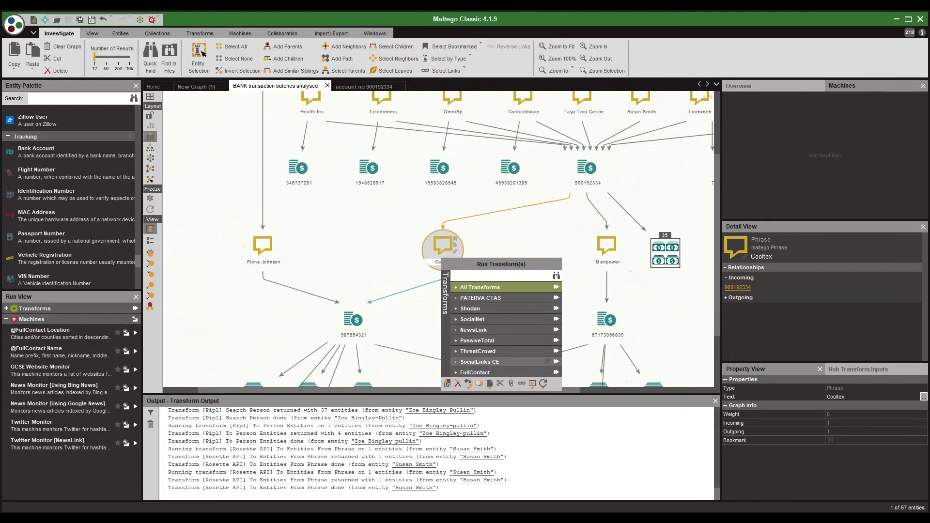
{"action": "left_click", "coordinate": [489, 384]}
{"action": "left_click", "coordinate": [514, 393]}
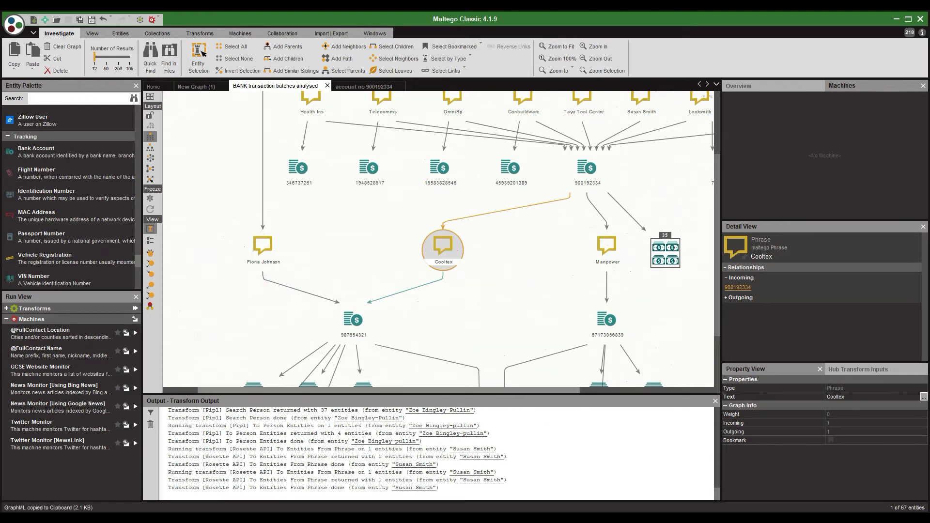
{"action": "left_click", "coordinate": [196, 86]}
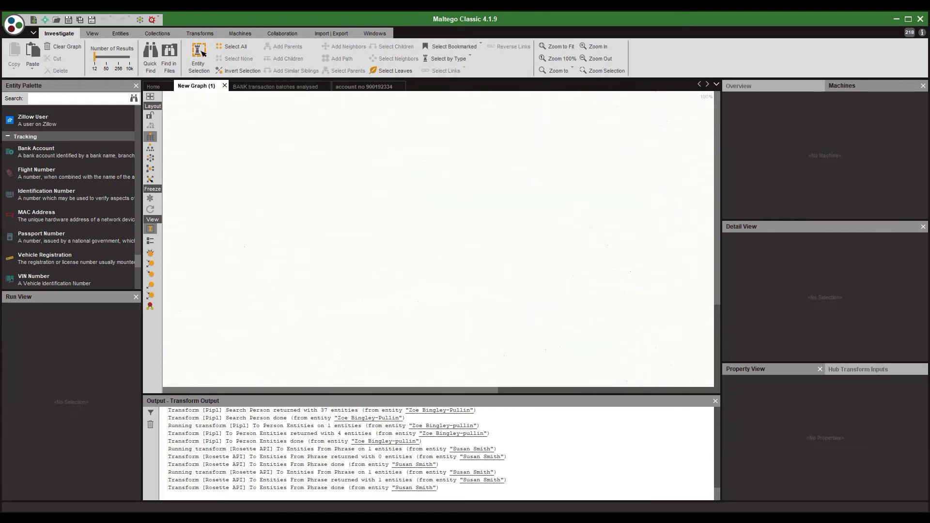
{"action": "key", "text": "ctrl+v"}
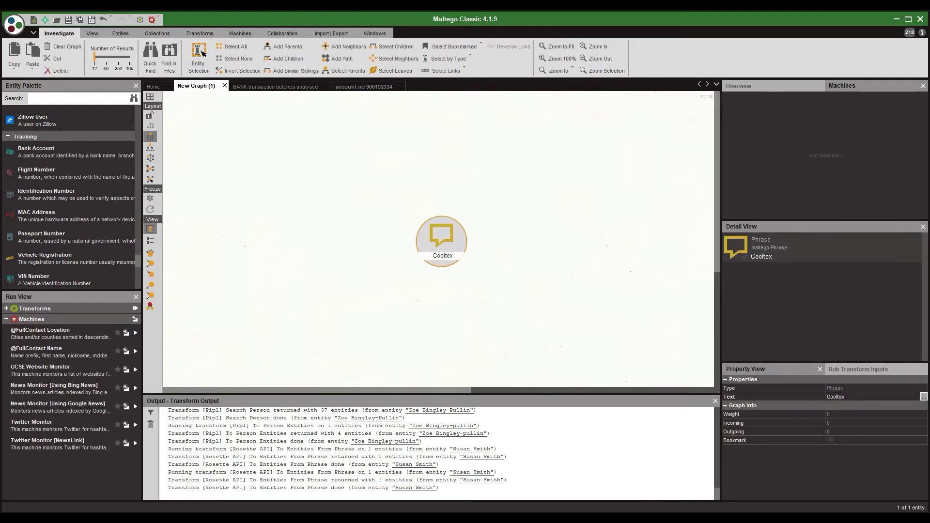
{"action": "key", "text": "shift+F10"}
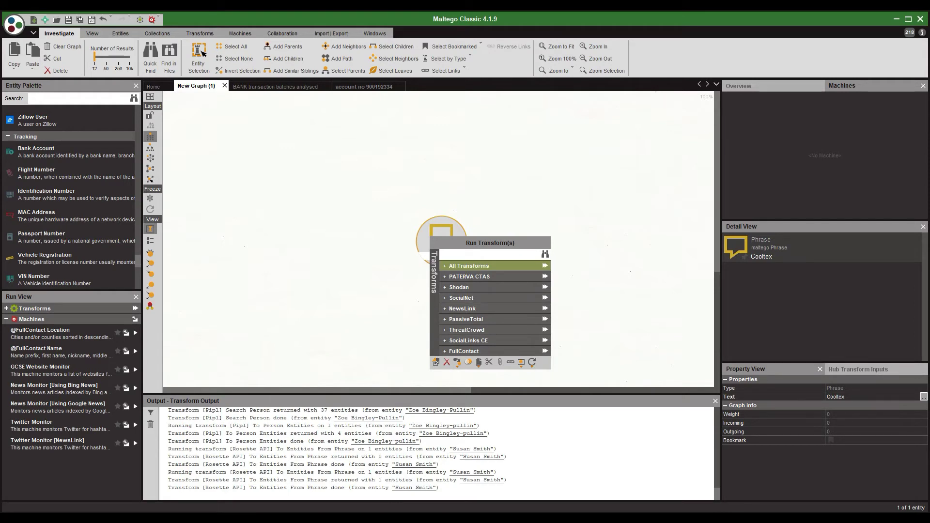
Step: Run NewsLink's To Websites [Using GCSE] on Cooltex and review the eight Facebook site results
{"action": "left_click", "coordinate": [462, 309]}
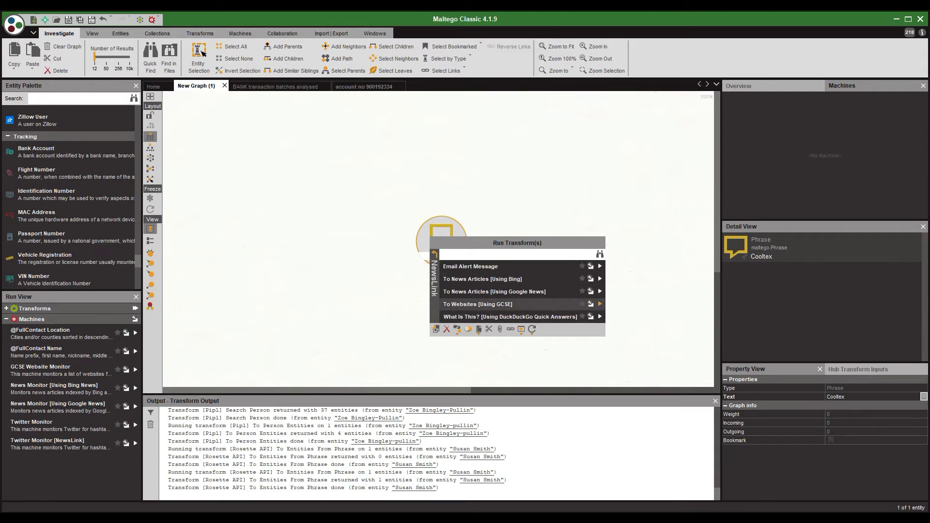
{"action": "left_click", "coordinate": [477, 305]}
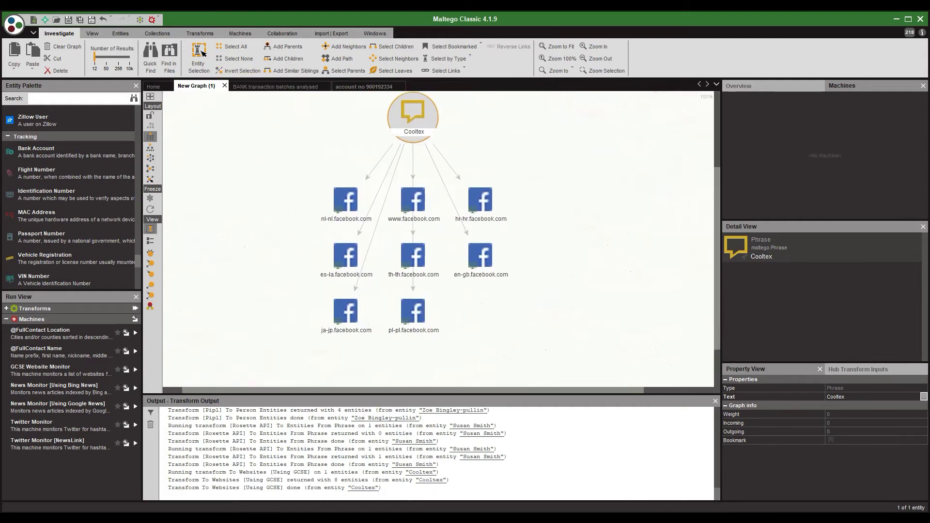
{"action": "left_click", "coordinate": [511, 194]}
{"action": "left_click", "coordinate": [362, 196]}
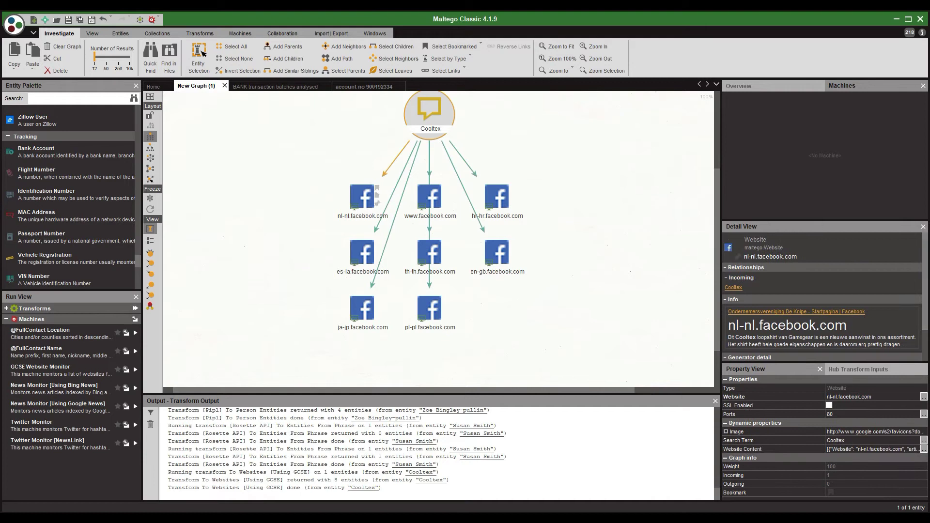
{"action": "left_click", "coordinate": [497, 196]}
{"action": "left_click", "coordinate": [496, 252]}
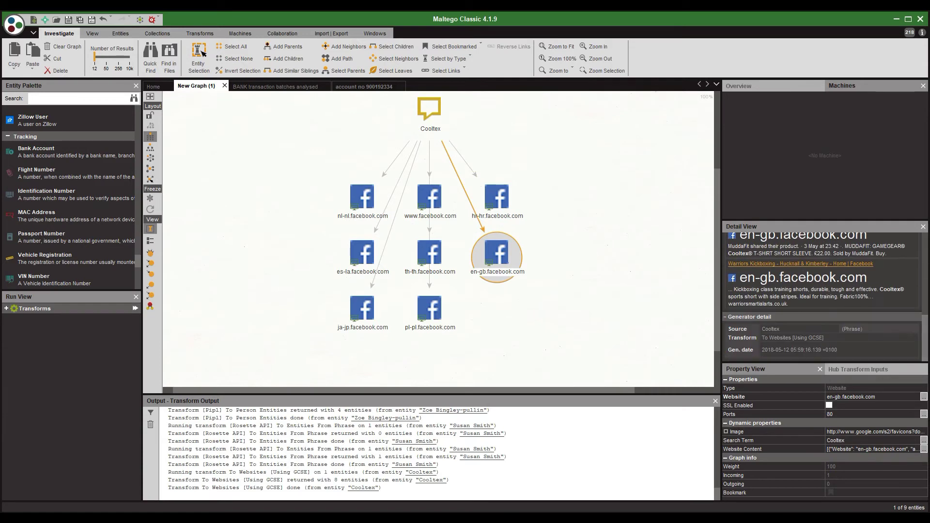
{"action": "left_click", "coordinate": [429, 252]}
{"action": "left_click", "coordinate": [429, 196]}
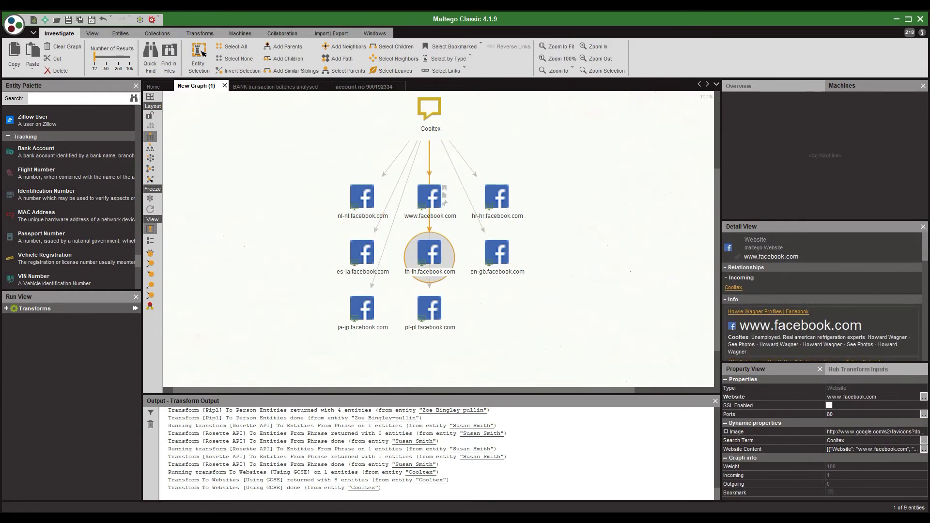
{"action": "right_click", "coordinate": [424, 202]}
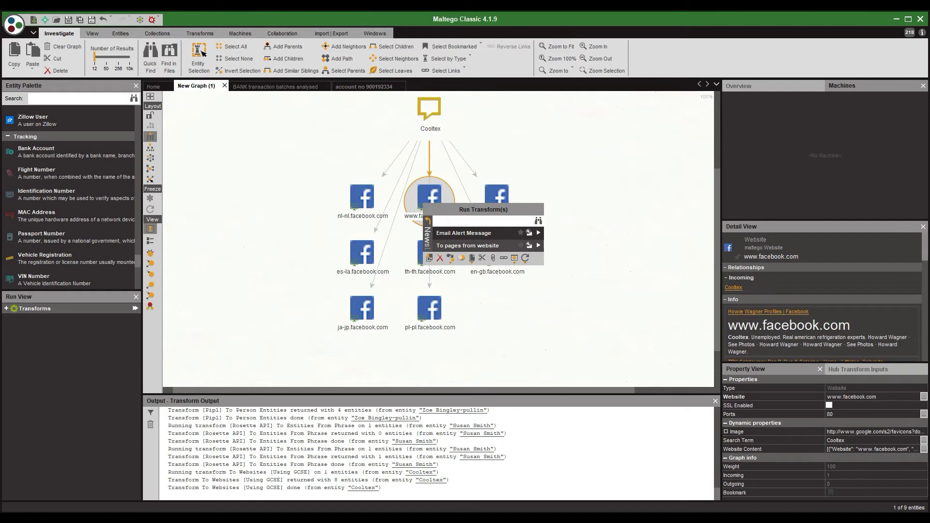
{"action": "left_click", "coordinate": [538, 246]}
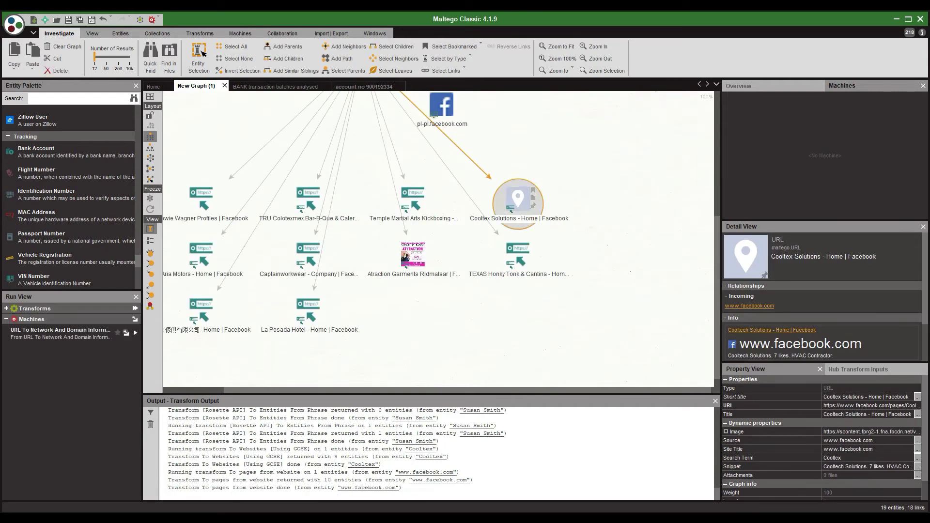
{"action": "right_click", "coordinate": [528, 209]}
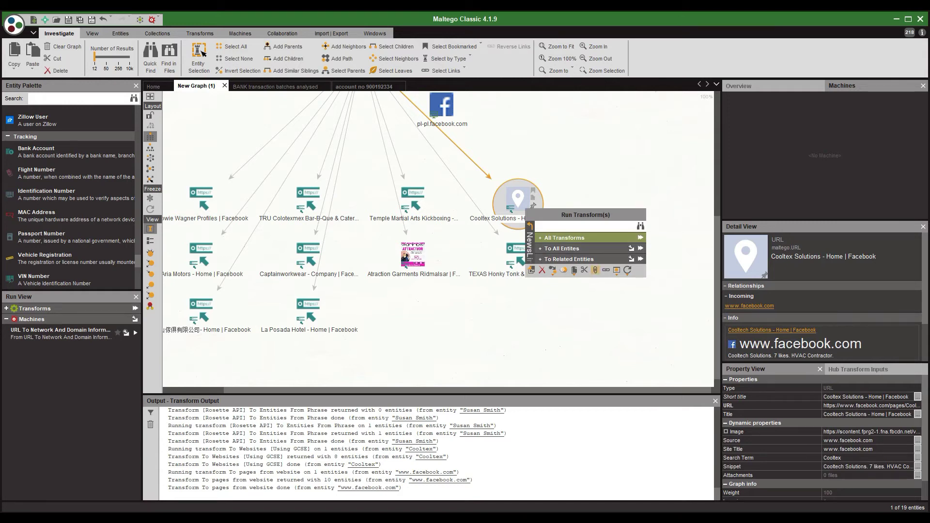
{"action": "left_click", "coordinate": [616, 269]}
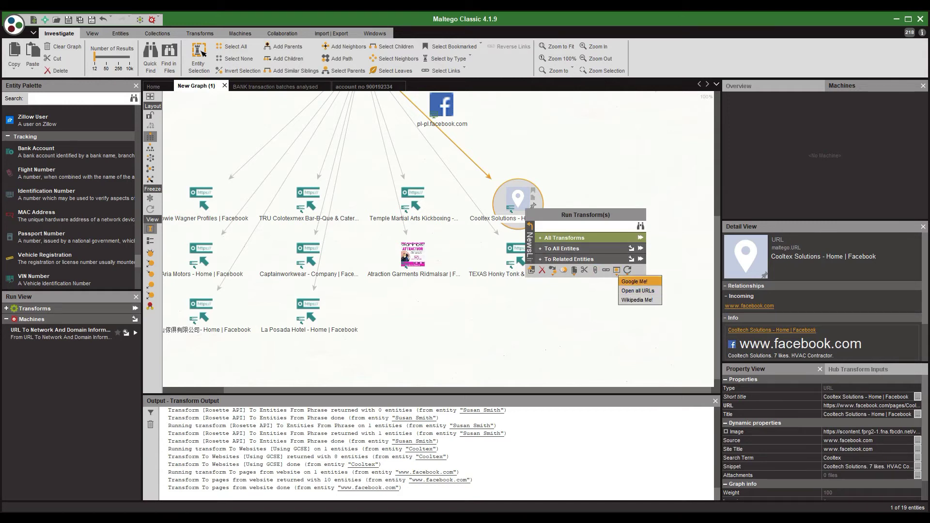
{"action": "key", "text": "Escape"}
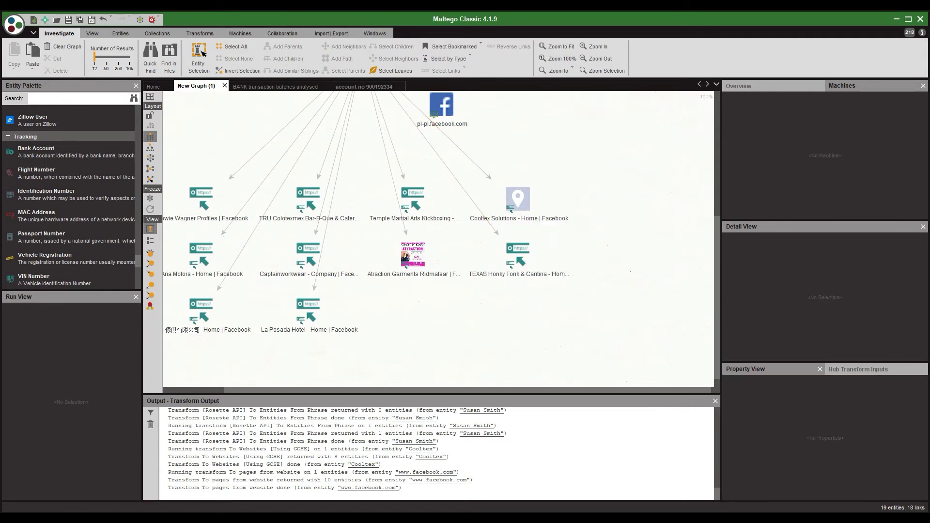
{"action": "left_click", "coordinate": [518, 199]}
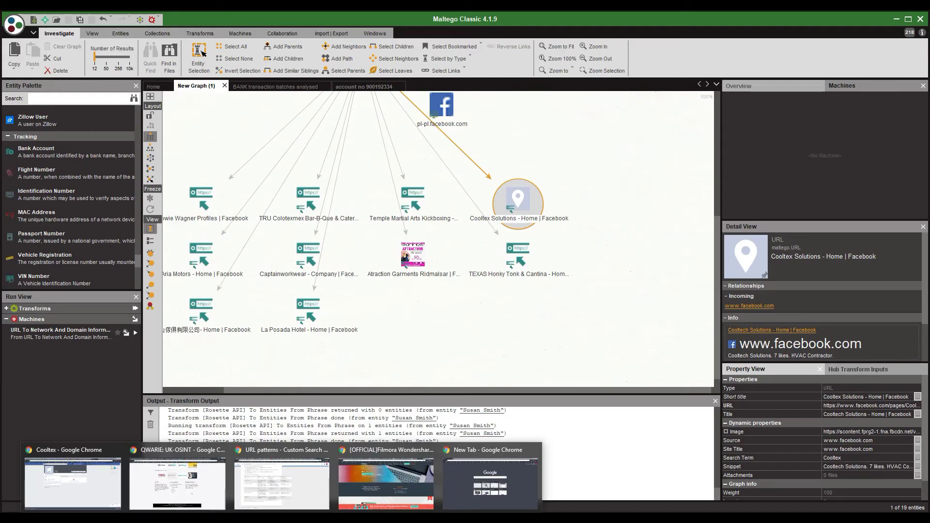
{"action": "left_click", "coordinate": [490, 477]}
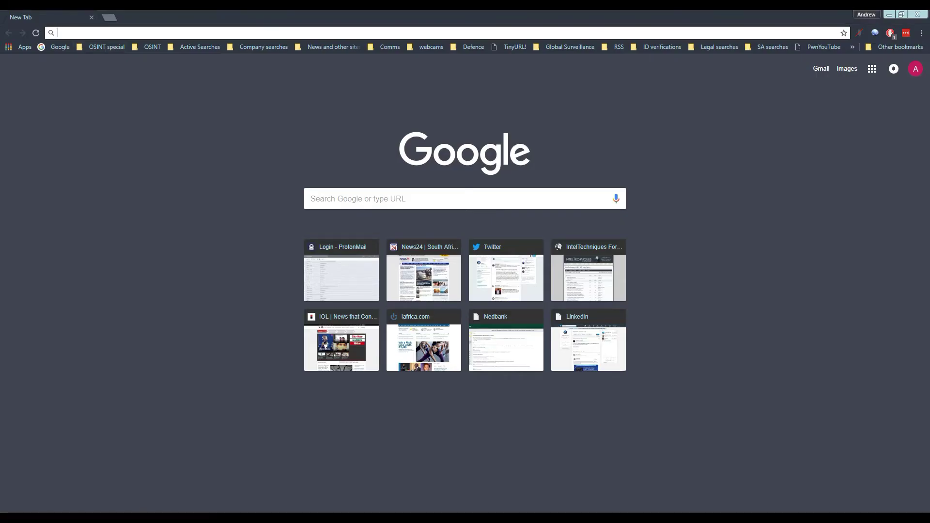
Step: Paste the Cooltex Facebook page URL into Chrome's address bar and load it
{"action": "key", "text": "ctrl+v"}
{"action": "key", "text": "Return"}
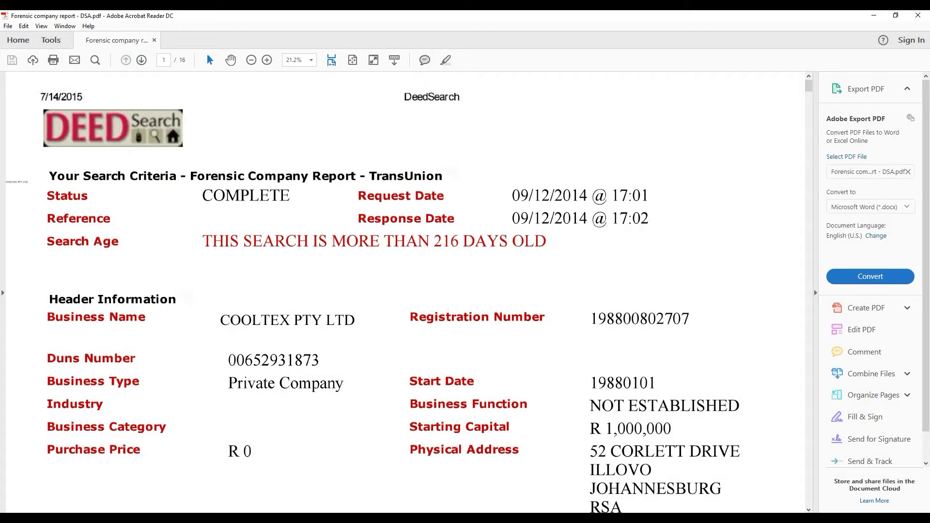
Step: Scroll through the COOLTEX PTY LTD company report to the principals listed on page 12
{"action": "scroll", "coordinate": [405, 291], "scroll_direction": "down", "scroll_amount": 2}
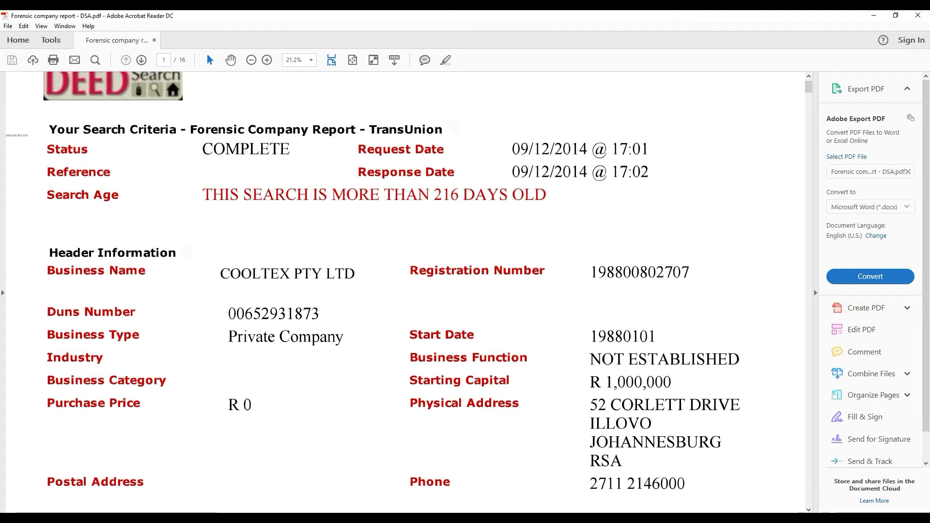
{"action": "scroll", "coordinate": [373, 281], "scroll_direction": "down", "scroll_amount": 1}
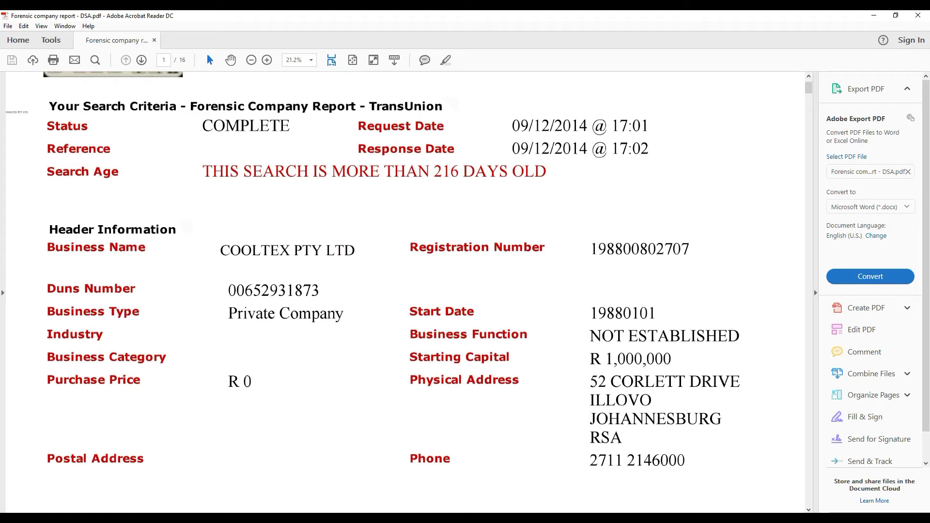
{"action": "scroll", "coordinate": [373, 291], "scroll_direction": "down", "scroll_amount": 12}
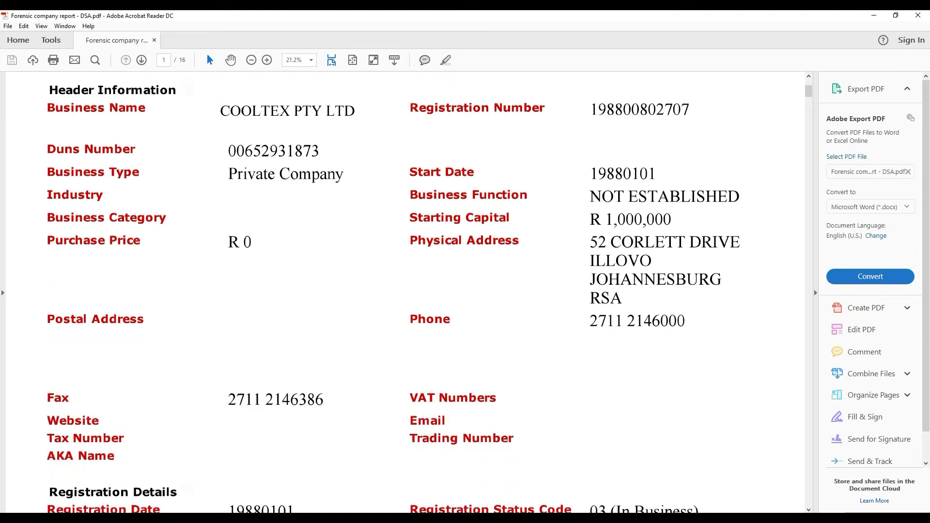
{"action": "scroll", "coordinate": [373, 291], "scroll_direction": "down", "scroll_amount": 5}
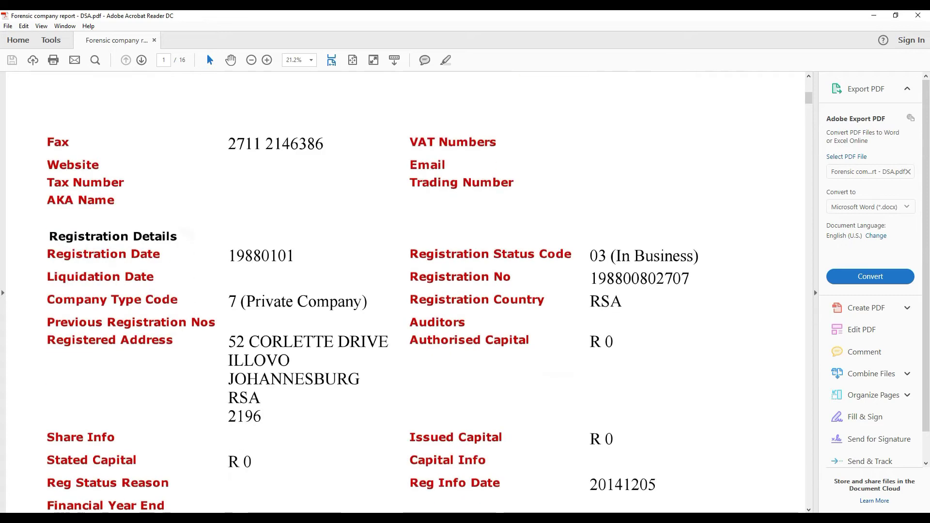
{"action": "scroll", "coordinate": [373, 291], "scroll_direction": "down", "scroll_amount": 5}
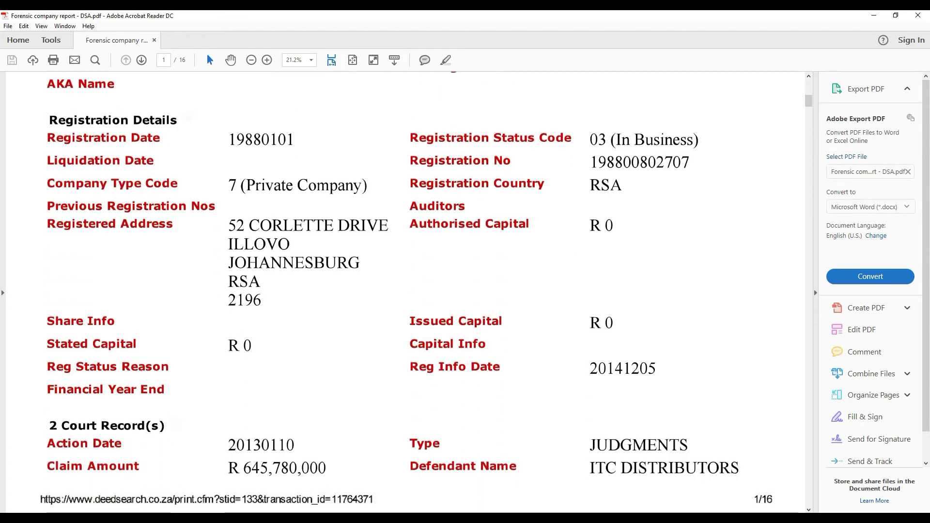
{"action": "scroll", "coordinate": [373, 291], "scroll_direction": "down", "scroll_amount": 20}
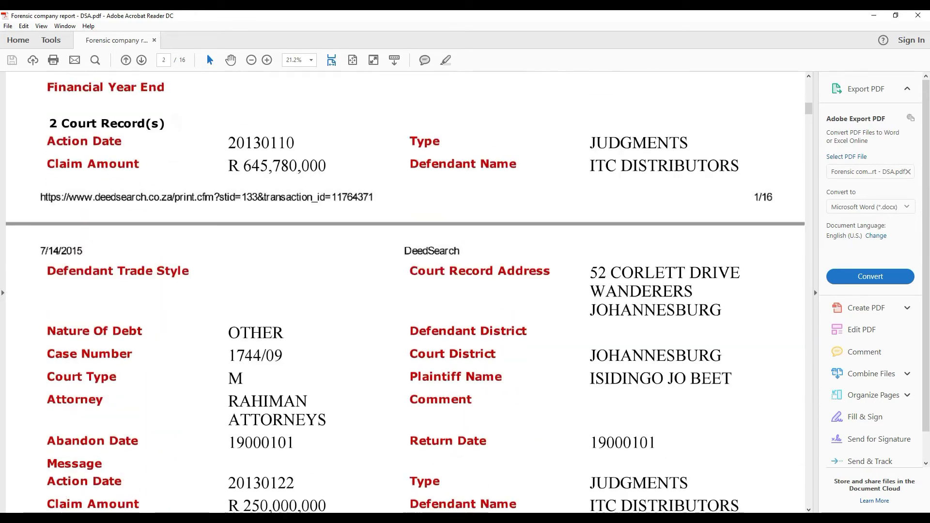
{"action": "scroll", "coordinate": [405, 291], "scroll_direction": "down", "scroll_amount": 8}
{"action": "scroll", "coordinate": [405, 291], "scroll_direction": "down", "scroll_amount": 18}
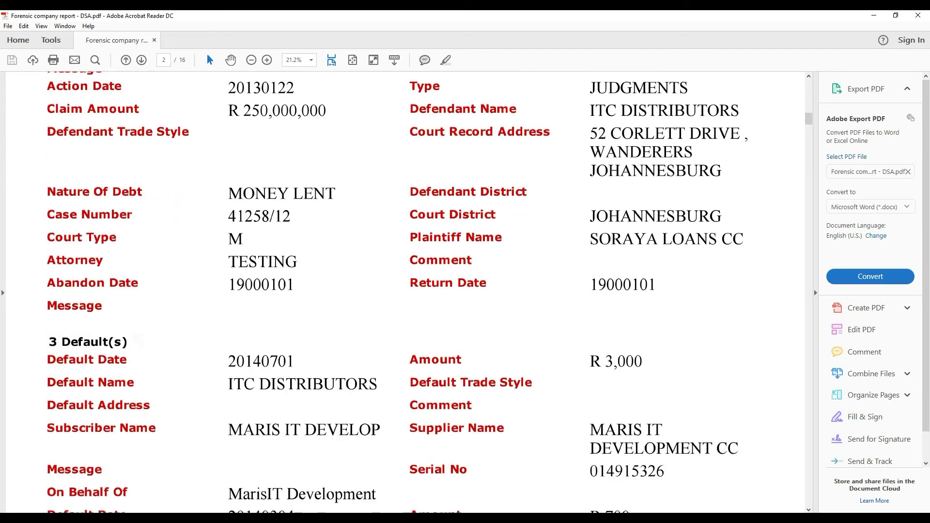
{"action": "scroll", "coordinate": [405, 291], "scroll_direction": "down", "scroll_amount": 6}
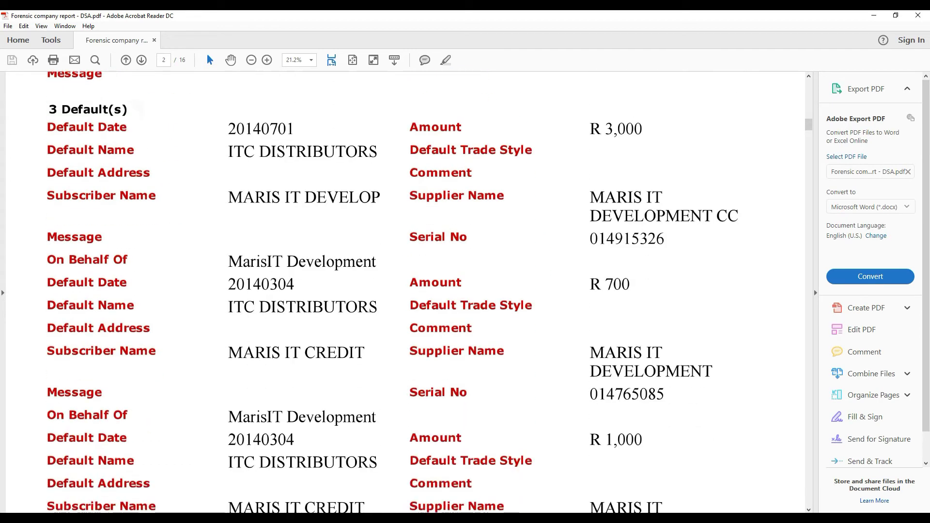
{"action": "scroll", "coordinate": [405, 290], "scroll_direction": "down", "scroll_amount": 20}
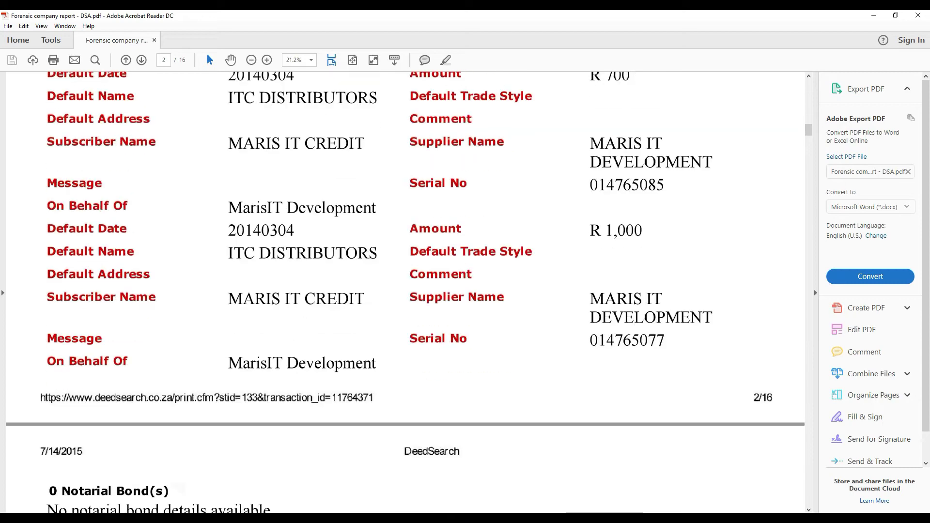
{"action": "scroll", "coordinate": [405, 291], "scroll_direction": "down", "scroll_amount": 20}
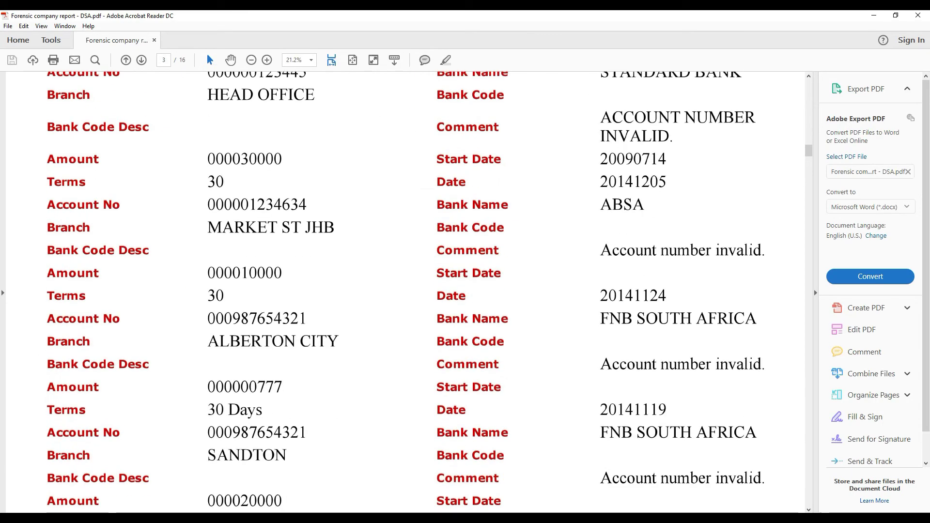
{"action": "scroll", "coordinate": [405, 290], "scroll_direction": "down", "scroll_amount": 20}
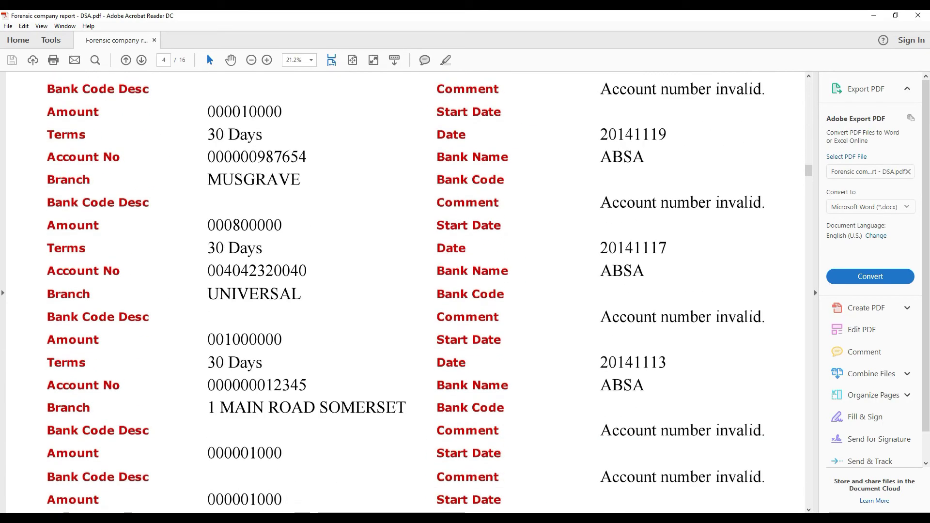
{"action": "scroll", "coordinate": [405, 290], "scroll_direction": "down", "scroll_amount": 20}
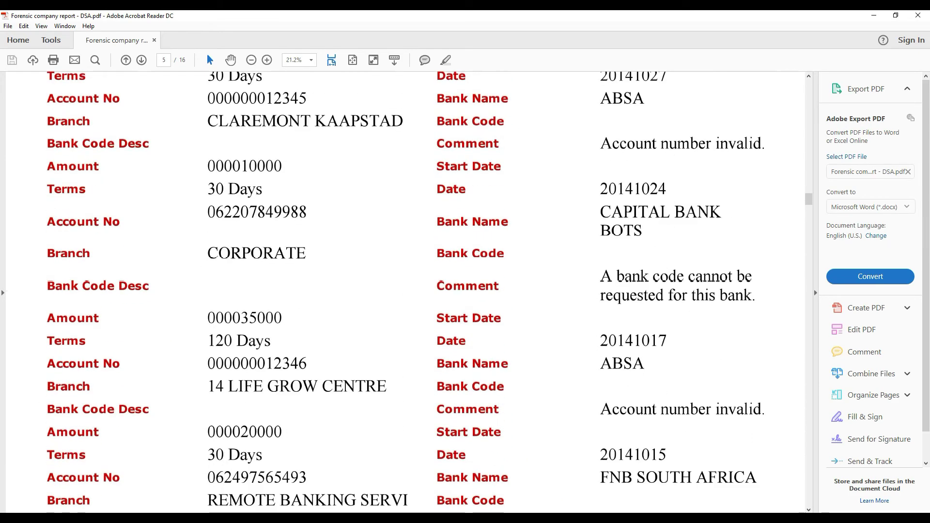
{"action": "scroll", "coordinate": [405, 291], "scroll_direction": "down", "scroll_amount": 20}
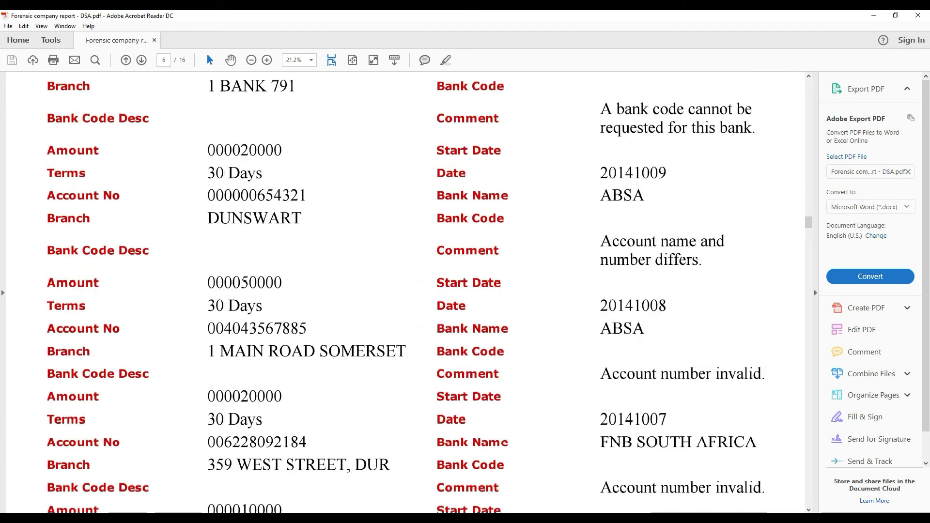
{"action": "scroll", "coordinate": [404, 291], "scroll_direction": "down", "scroll_amount": 20}
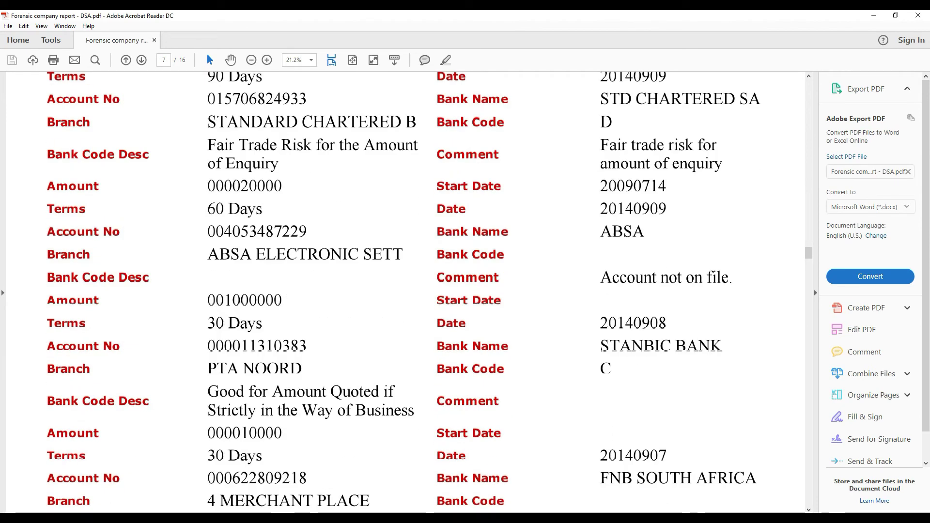
{"action": "scroll", "coordinate": [405, 291], "scroll_direction": "down", "scroll_amount": 6}
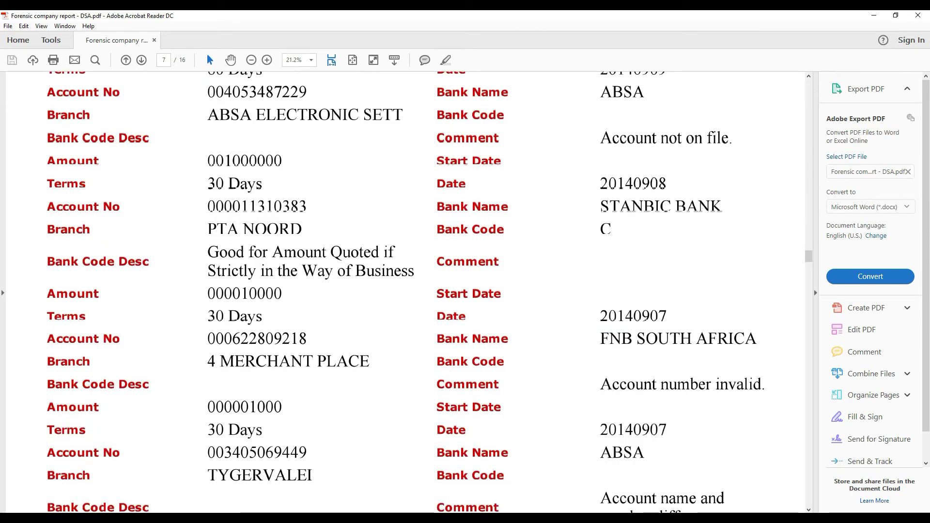
{"action": "scroll", "coordinate": [405, 291], "scroll_direction": "down", "scroll_amount": 15}
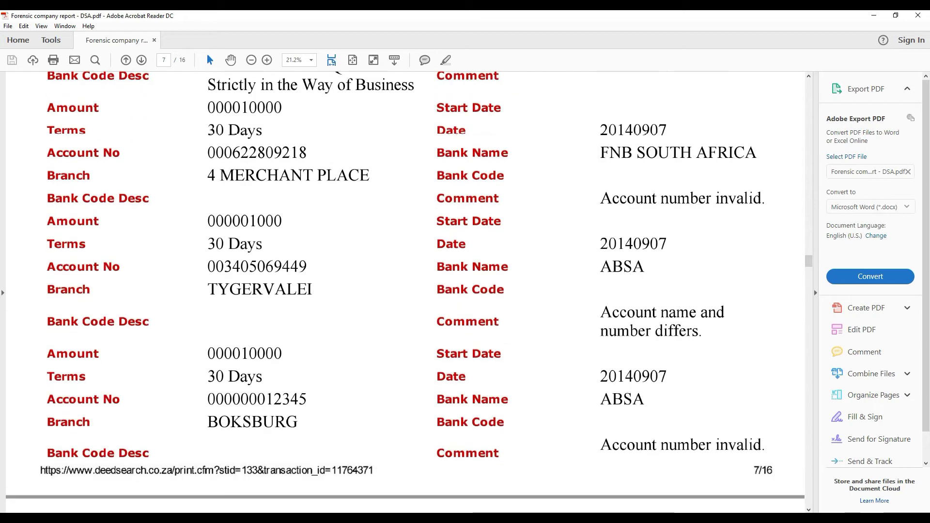
{"action": "scroll", "coordinate": [405, 290], "scroll_direction": "down", "scroll_amount": 20}
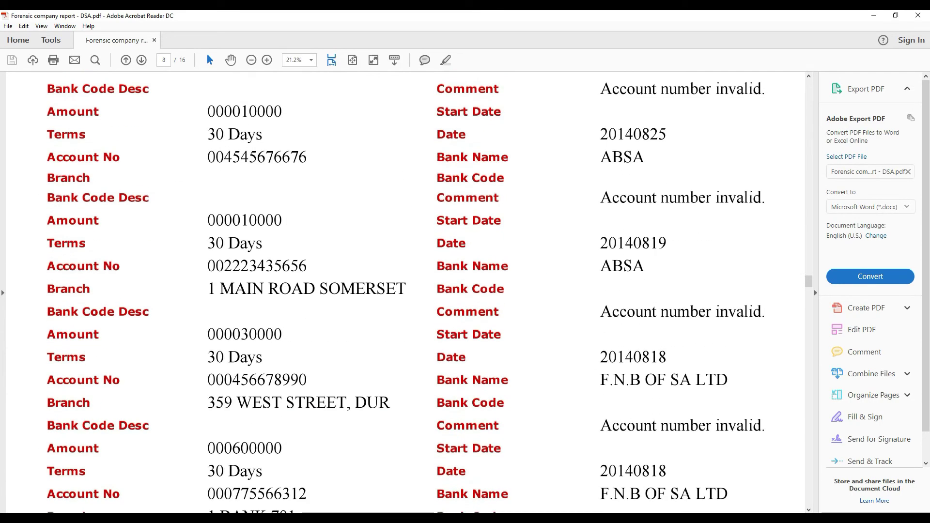
{"action": "scroll", "coordinate": [405, 291], "scroll_direction": "down", "scroll_amount": 20}
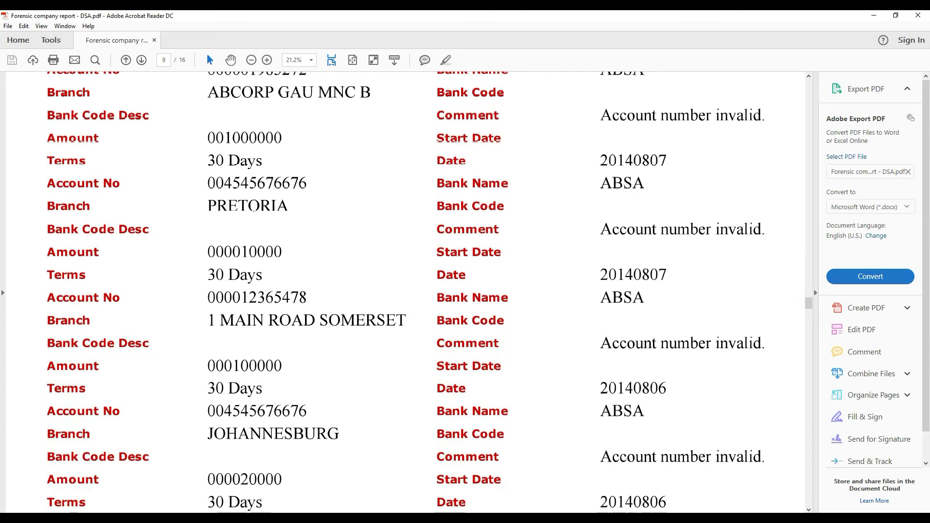
{"action": "left_click_drag", "start_coordinate": [808, 306], "coordinate": [809, 397]}
{"action": "scroll", "coordinate": [405, 291], "scroll_direction": "down", "scroll_amount": 7}
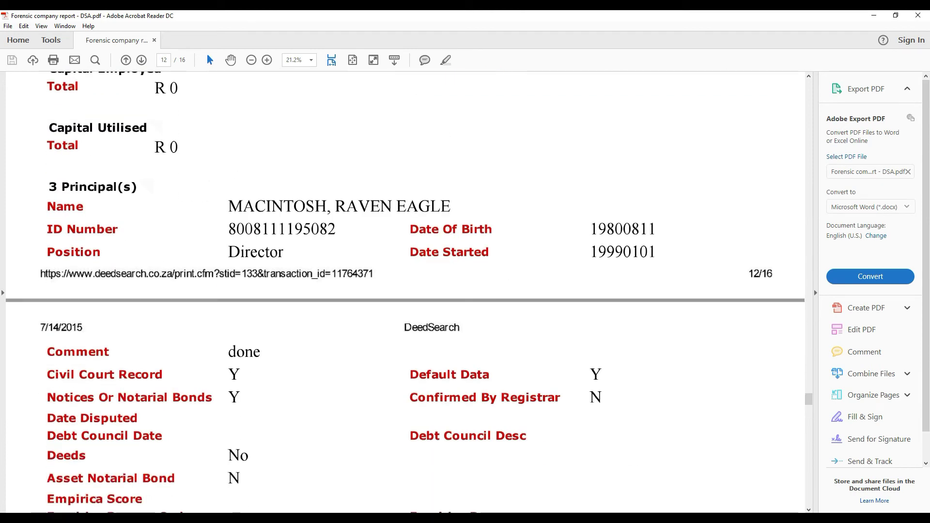
{"action": "scroll", "coordinate": [405, 291], "scroll_direction": "down", "scroll_amount": 10}
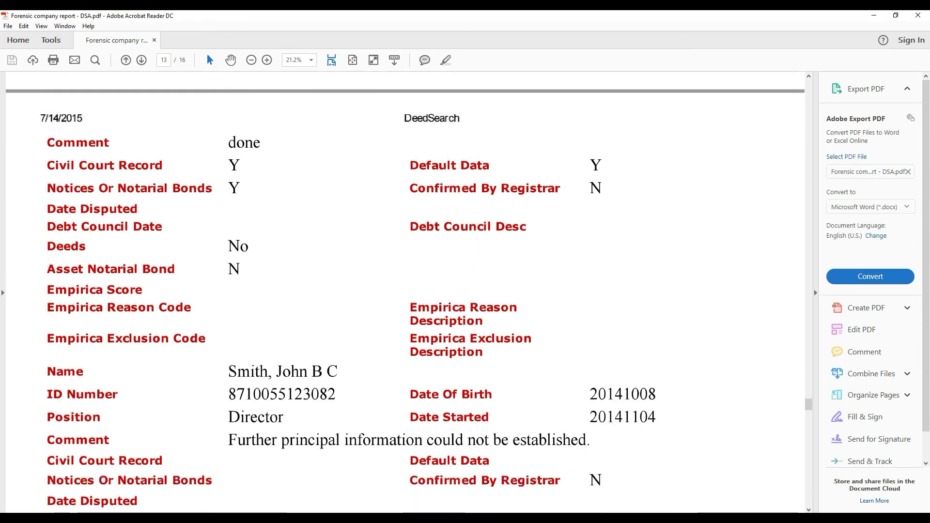
{"action": "scroll", "coordinate": [405, 291], "scroll_direction": "down", "scroll_amount": 8}
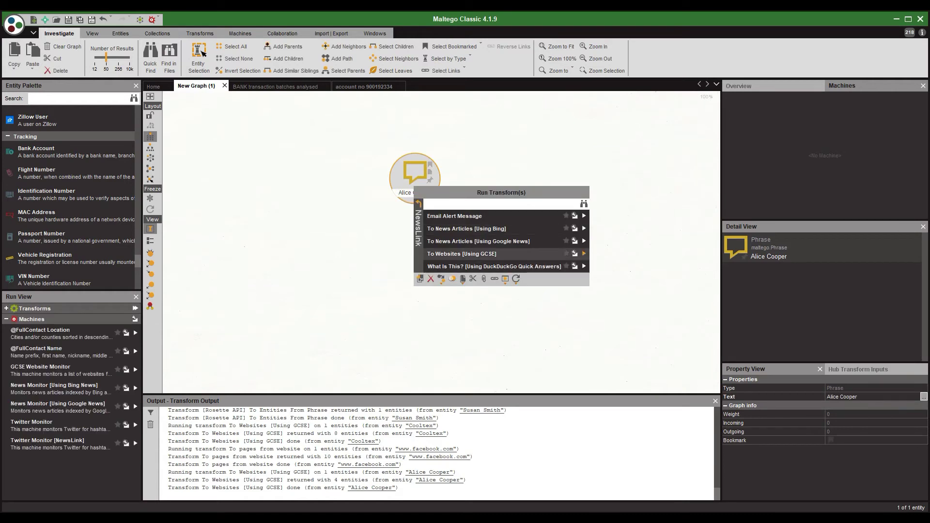
Step: Run the website search on the trustee phrase and inspect the three Facebook website results
{"action": "key", "text": "Return"}
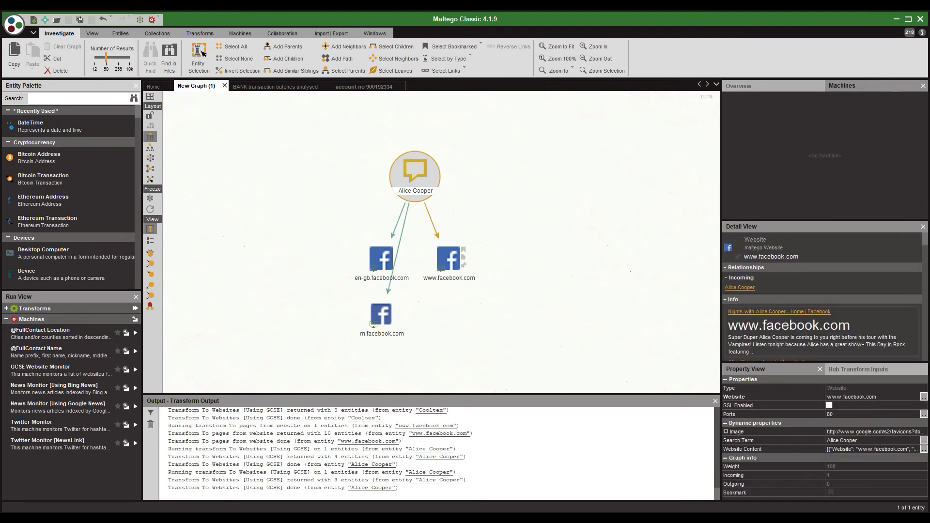
{"action": "left_click", "coordinate": [381, 262]}
{"action": "left_click", "coordinate": [7, 319]}
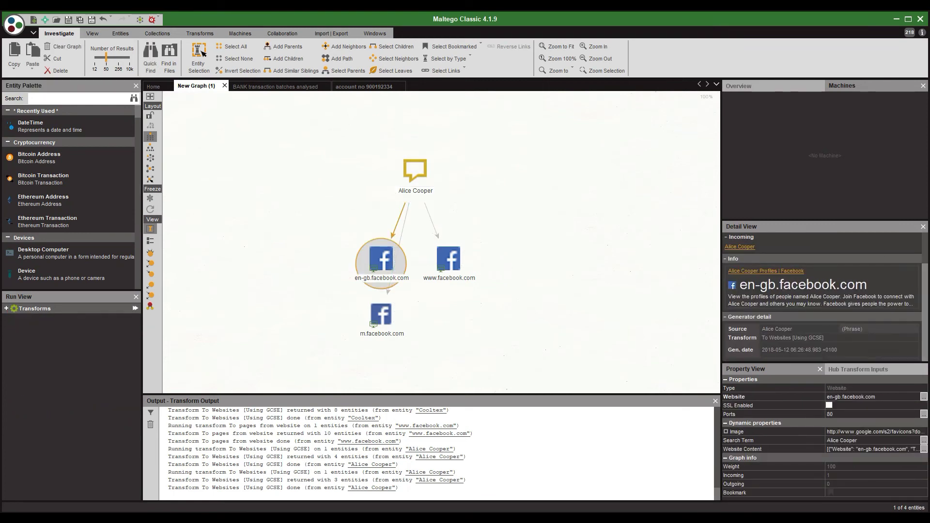
{"action": "left_click", "coordinate": [381, 314]}
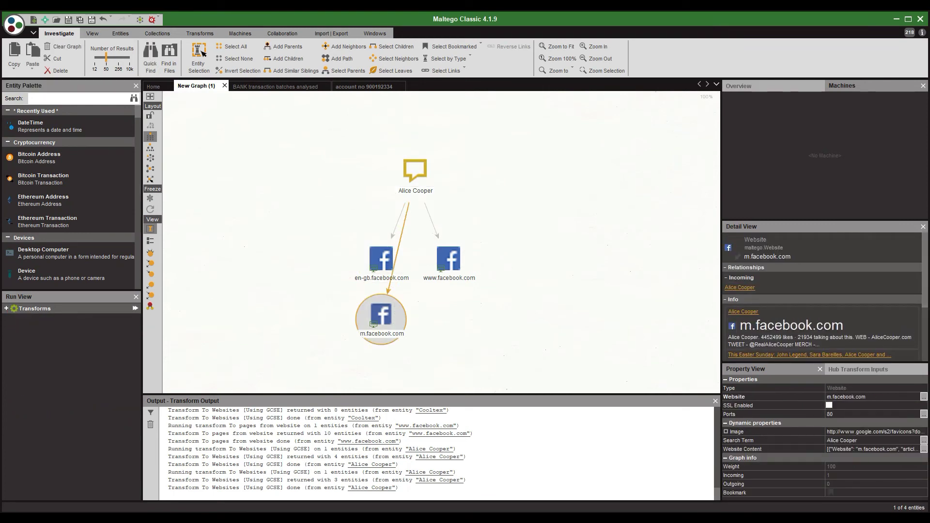
{"action": "scroll", "coordinate": [823, 296], "scroll_direction": "down", "scroll_amount": 3}
{"action": "left_click", "coordinate": [449, 259]}
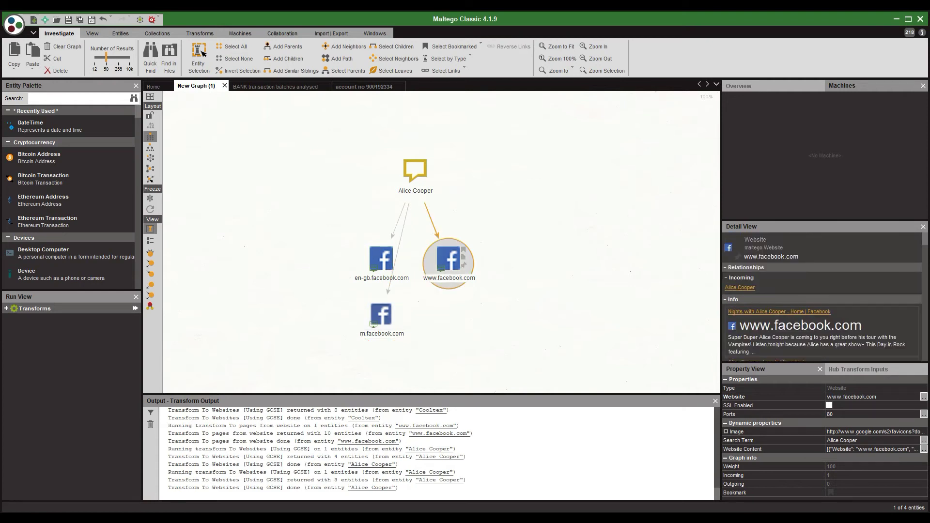
{"action": "scroll", "coordinate": [824, 296], "scroll_direction": "down", "scroll_amount": 4}
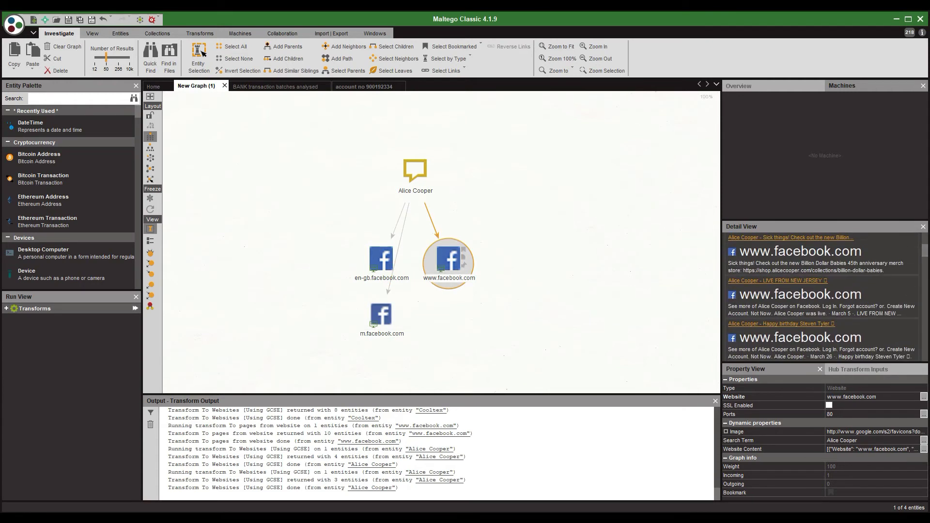
{"action": "right_click", "coordinate": [442, 269]}
{"action": "left_click", "coordinate": [508, 311]}
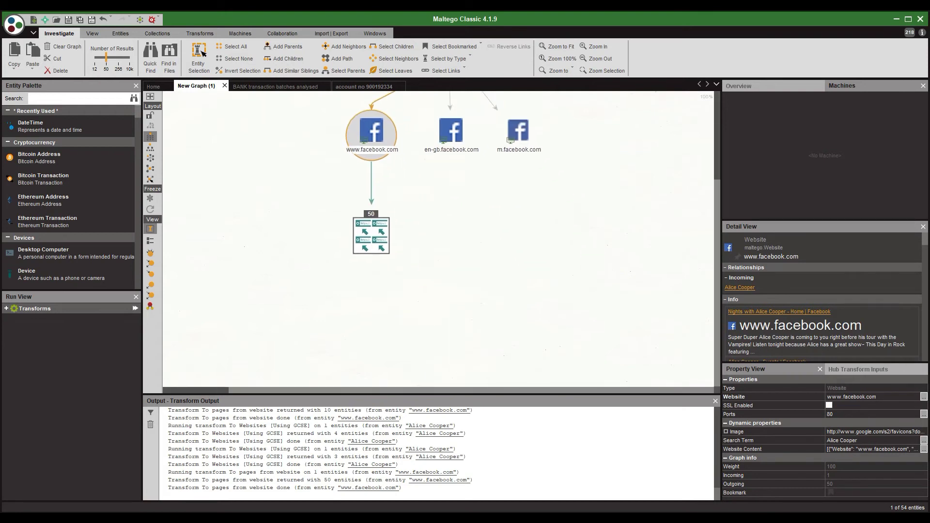
Step: Expand the 50-URL collection, select the 'Smith | Facebook.com' profile entity and highlight its URL
{"action": "left_click", "coordinate": [372, 232]}
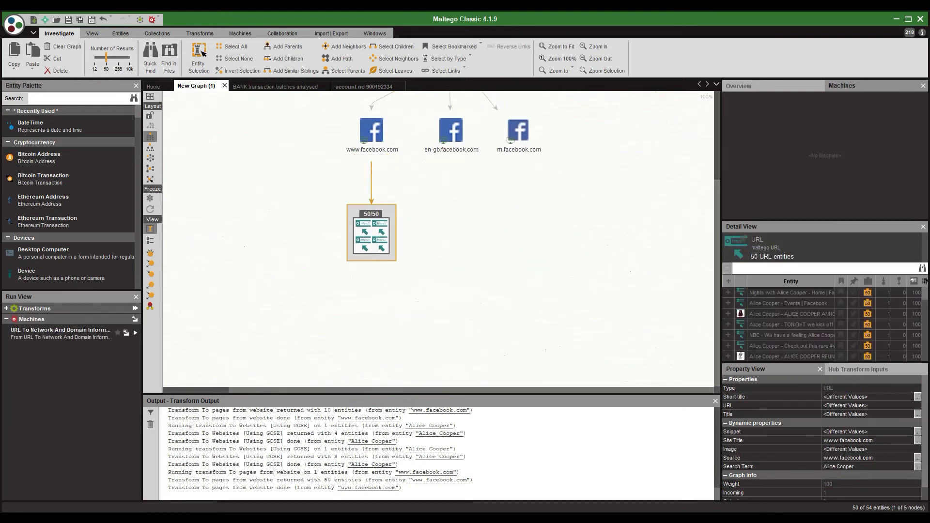
{"action": "double_click", "coordinate": [372, 232]}
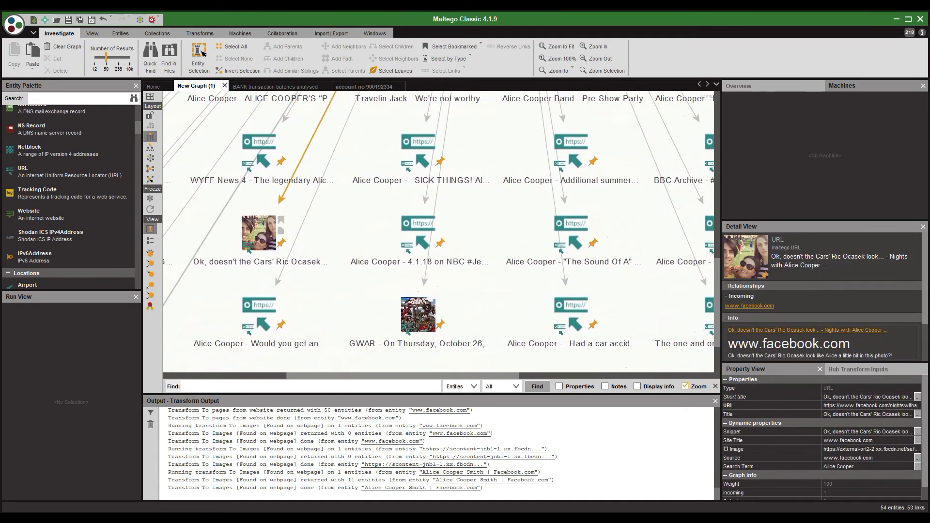
{"action": "left_click", "coordinate": [362, 283]}
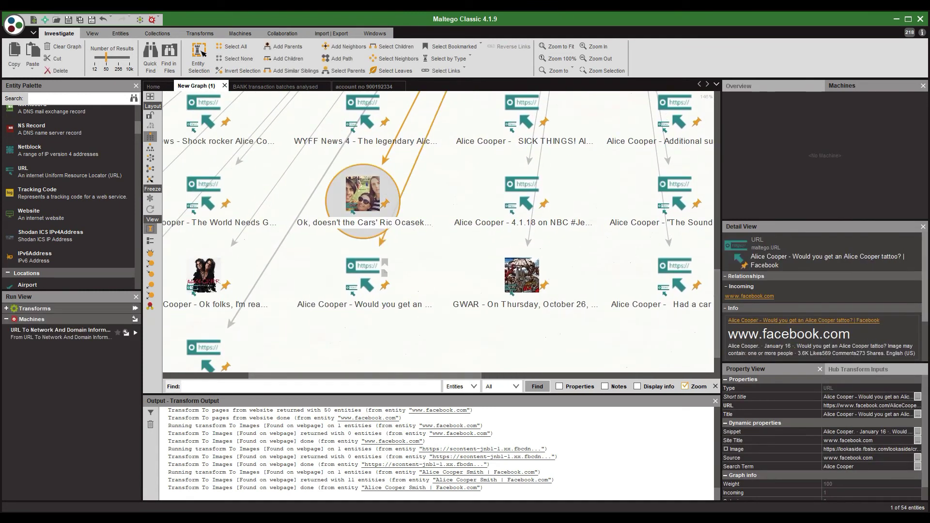
{"action": "key", "text": "Escape"}
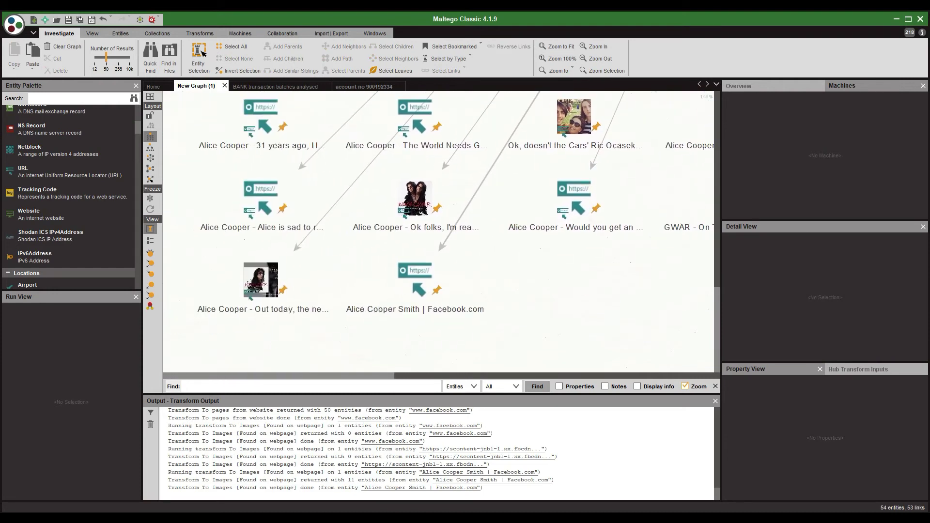
{"action": "left_click", "coordinate": [420, 247]}
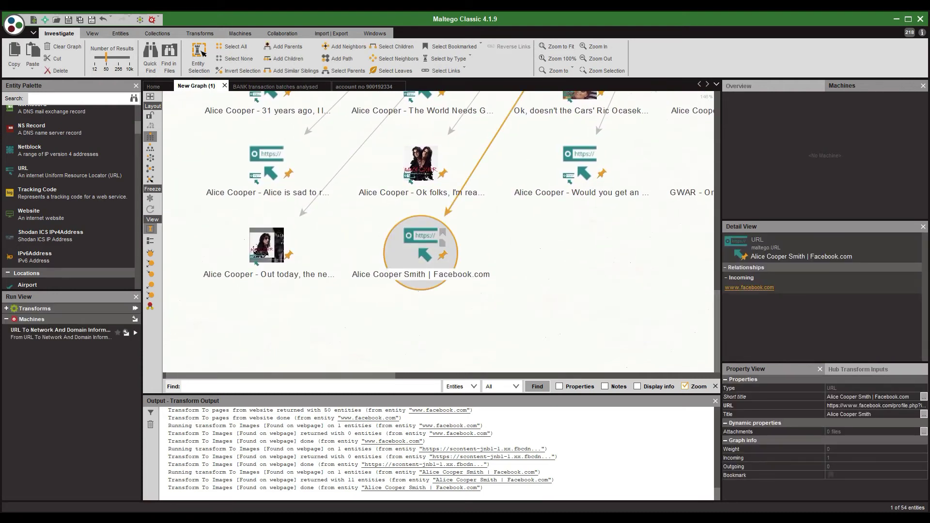
{"action": "key", "text": "ctrl+minus"}
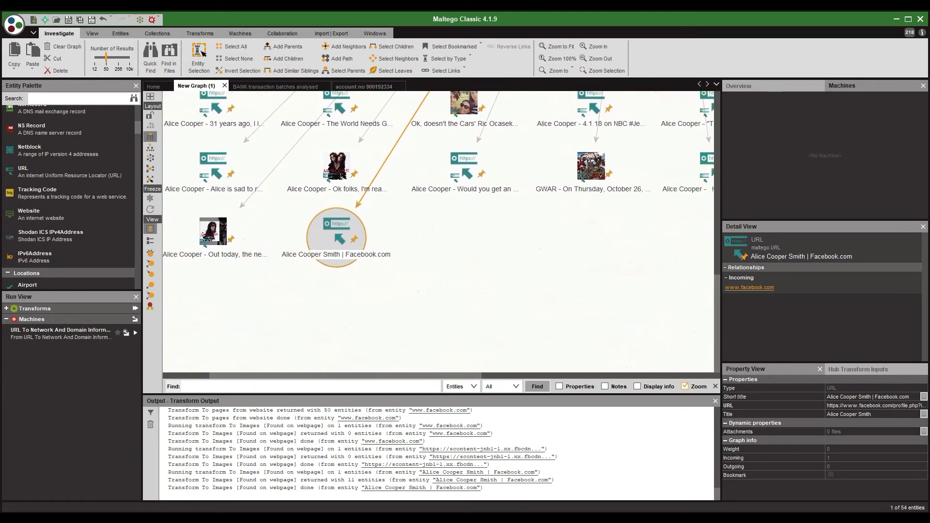
{"action": "left_click", "coordinate": [872, 406]}
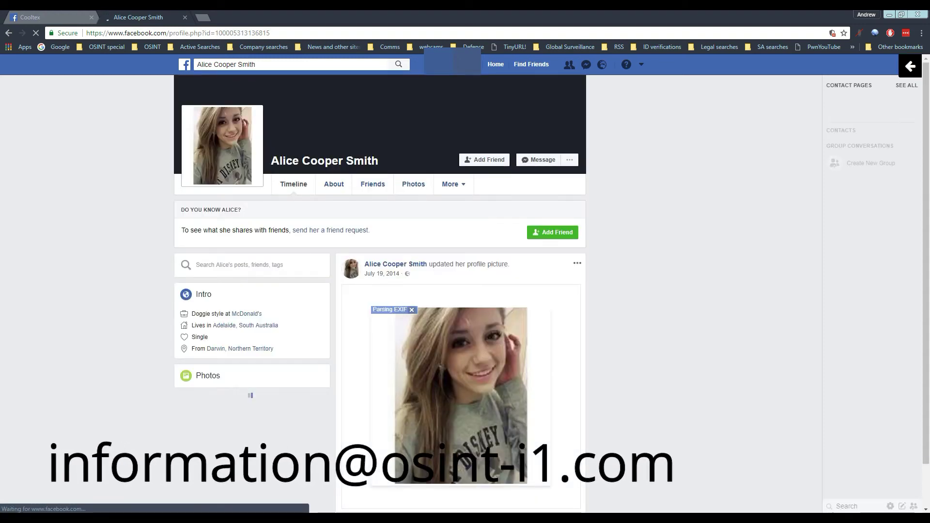
Step: Scroll the loaded Facebook profile down to its Intro details and 17-person Friends list
{"action": "scroll", "coordinate": [460, 291], "scroll_direction": "down", "scroll_amount": 3}
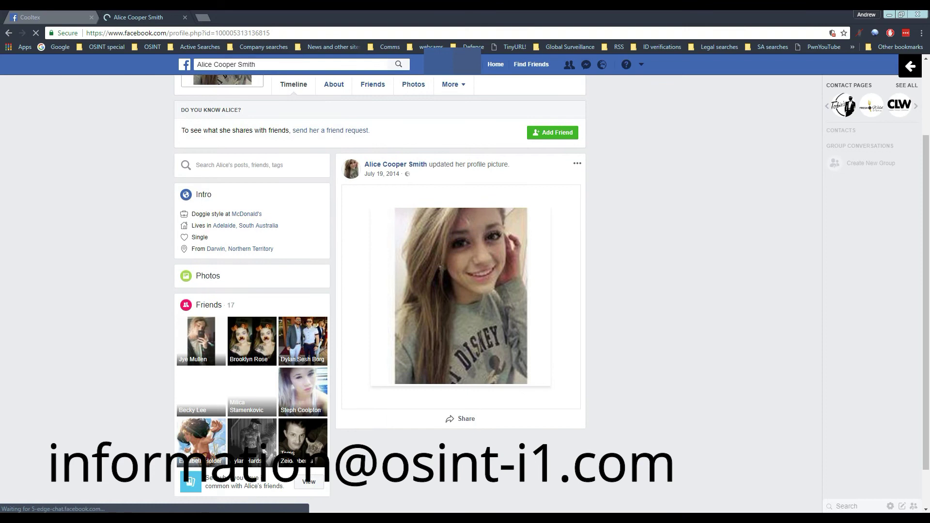
{"action": "scroll", "coordinate": [460, 291], "scroll_direction": "down", "scroll_amount": 1}
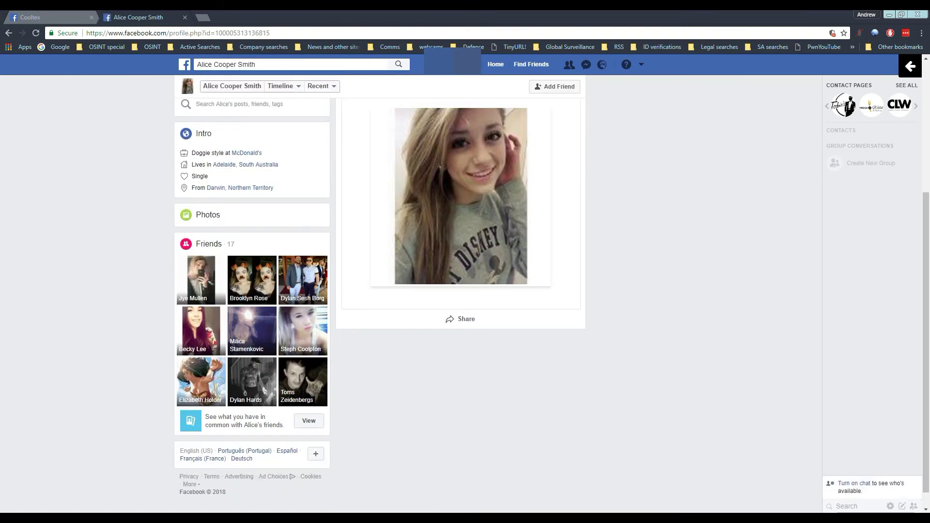
Step: Run To Images [Found on webpage] on the profile URL entity and inspect the returned images
{"action": "left_click", "coordinate": [697, 473]}
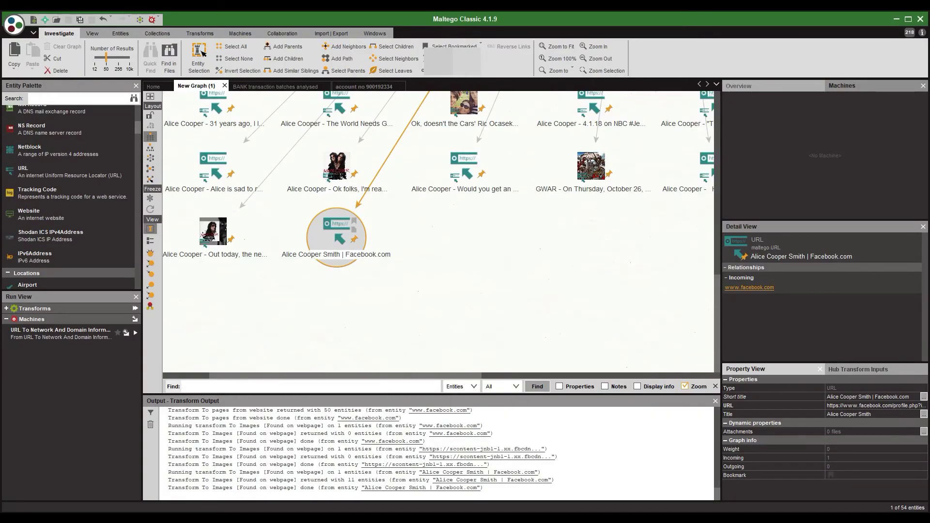
{"action": "right_click", "coordinate": [324, 239]}
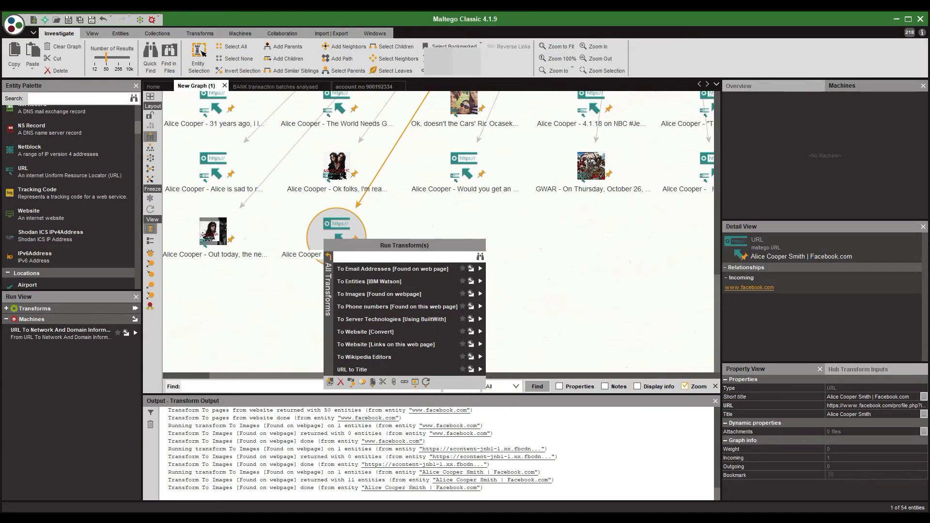
{"action": "left_click", "coordinate": [480, 294]}
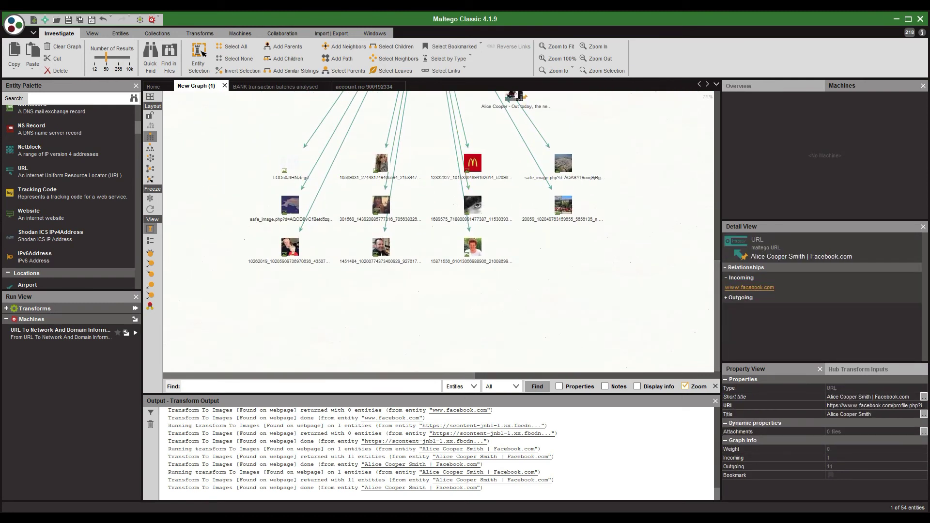
{"action": "left_click", "coordinate": [289, 247]}
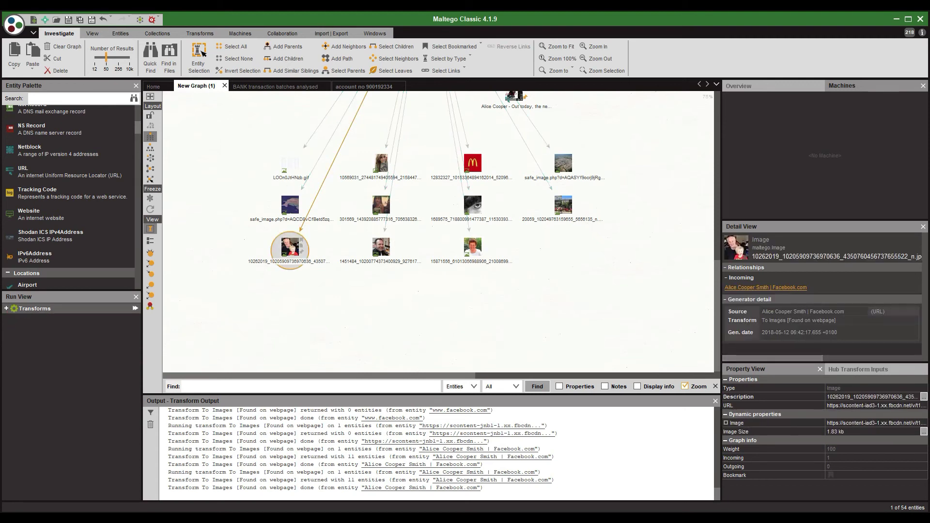
{"action": "left_click", "coordinate": [472, 247]}
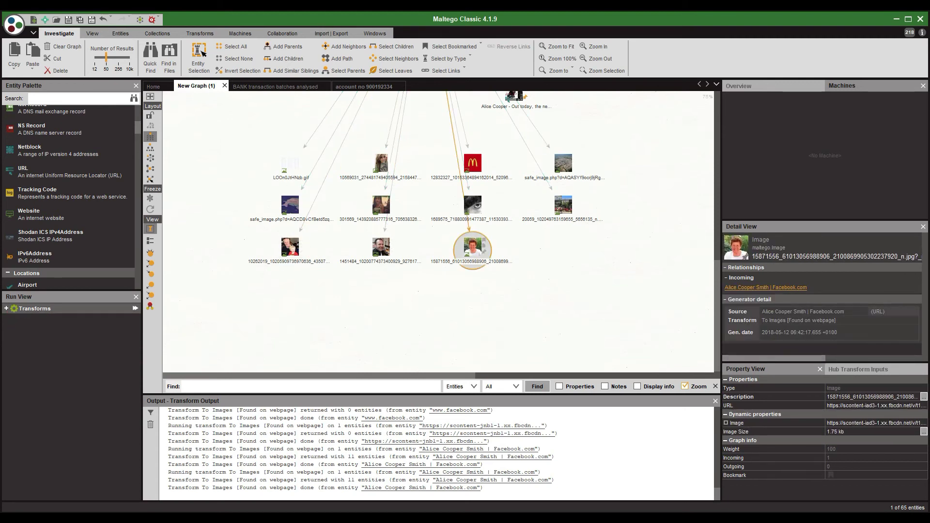
{"action": "scroll", "coordinate": [510, 250], "scroll_direction": "down", "scroll_amount": 2}
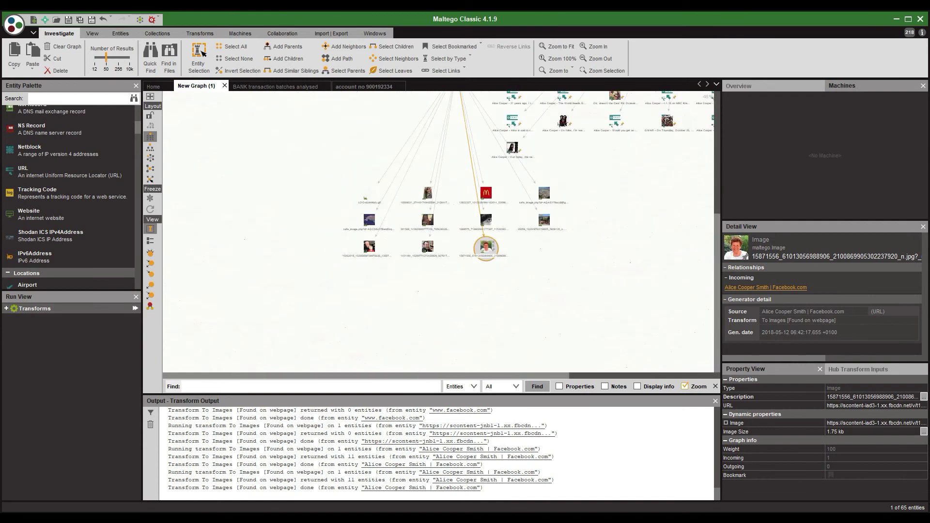
{"action": "scroll", "coordinate": [388, 198], "scroll_direction": "up", "scroll_amount": 3}
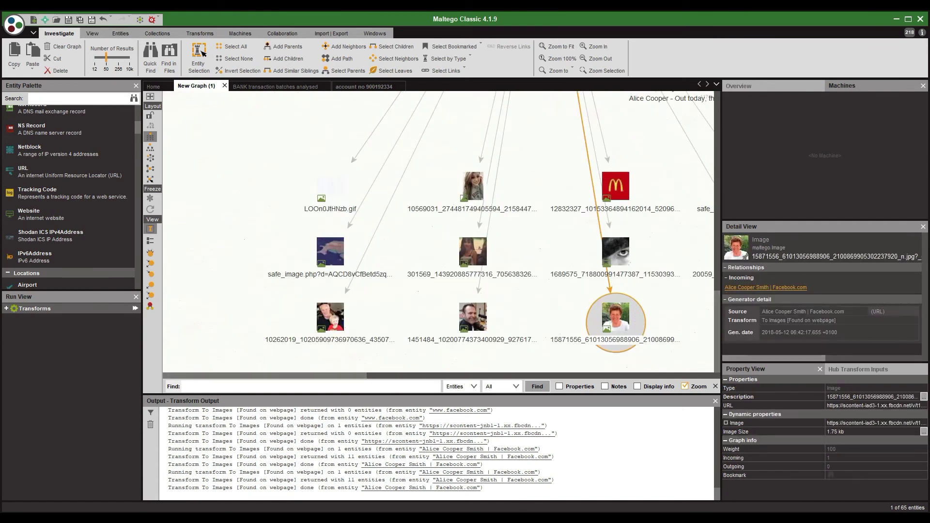
Step: Delete seven unwanted image entities, three and then four, confirming each deletion
{"action": "left_click_drag", "start_coordinate": [340, 286], "coordinate": [370, 353]}
{"action": "key", "text": "Delete"}
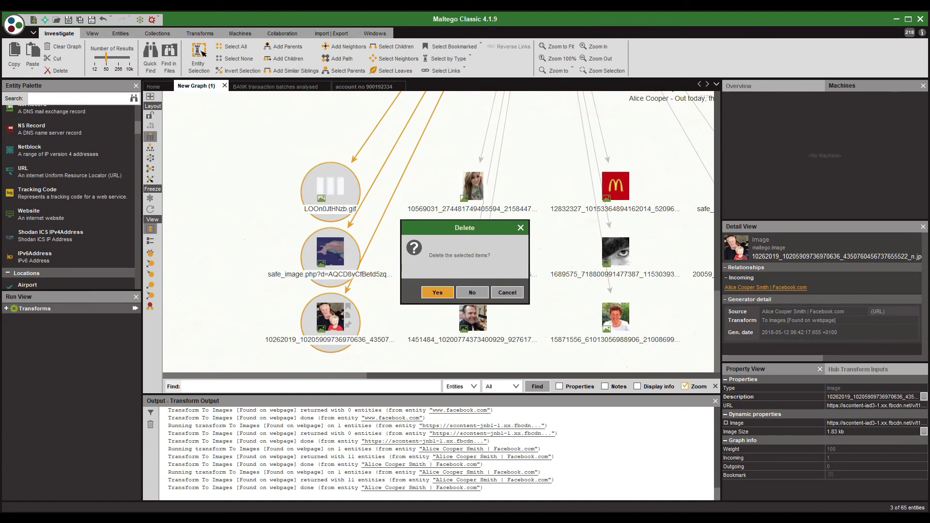
{"action": "left_click", "coordinate": [437, 292]}
{"action": "left_click_drag", "start_coordinate": [372, 233], "coordinate": [698, 362]}
{"action": "key", "text": "Delete"}
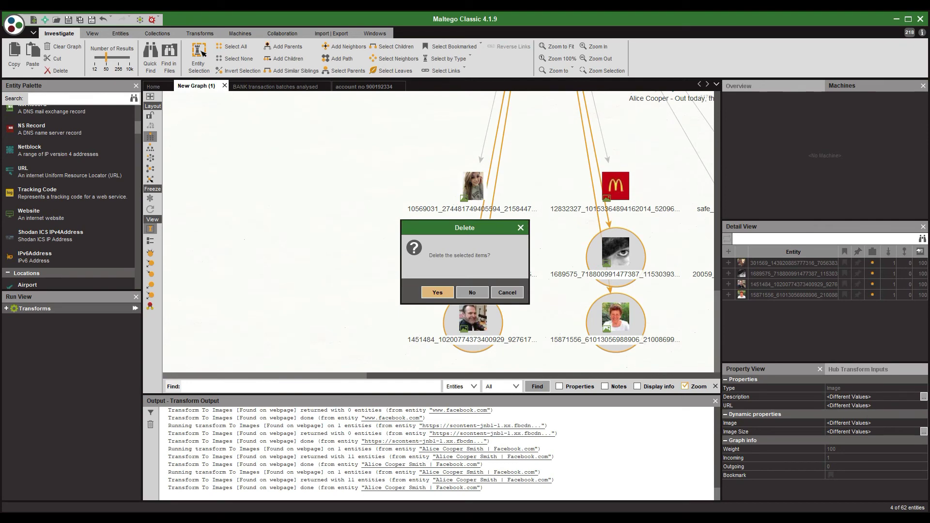
{"action": "key", "text": "Return"}
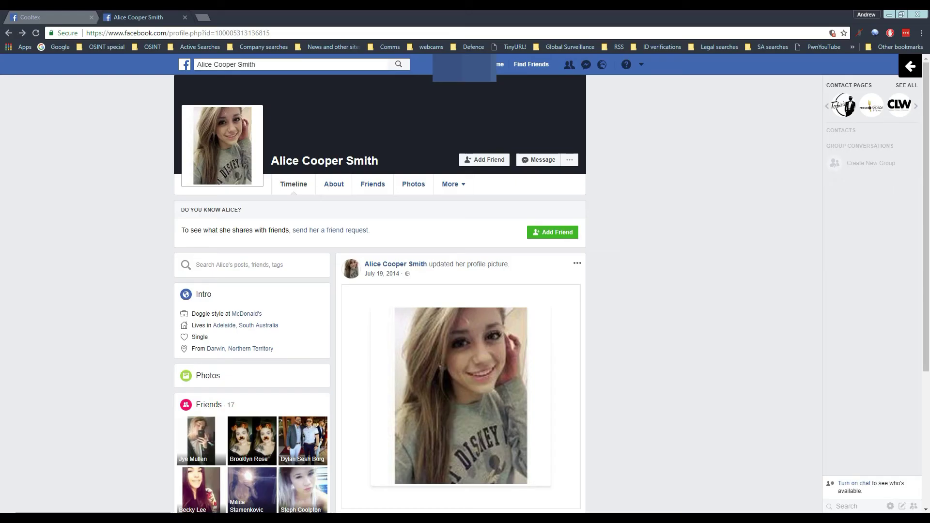
Step: Browse the profile's All Friends list, noting a Johannesburg, Gauteng friend, then return to the top
{"action": "scroll", "coordinate": [460, 291], "scroll_direction": "down", "scroll_amount": 4}
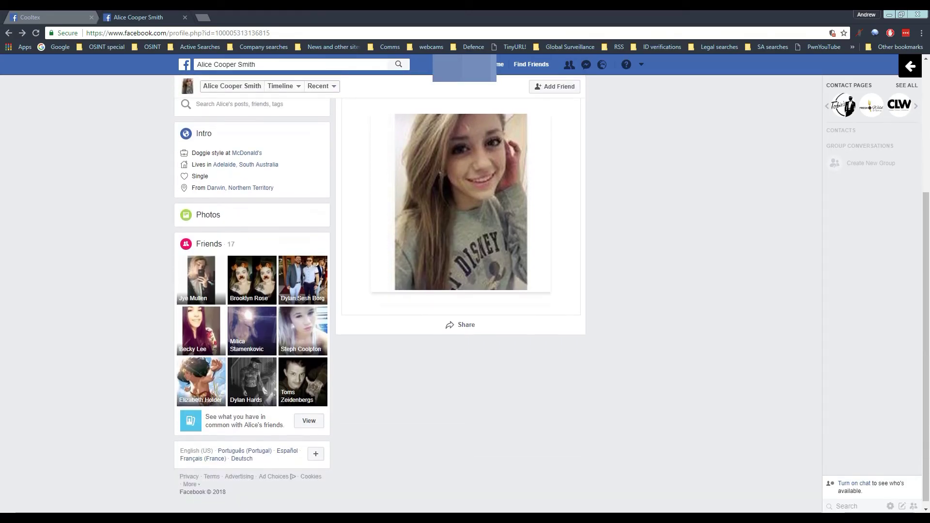
{"action": "left_click", "coordinate": [209, 246]}
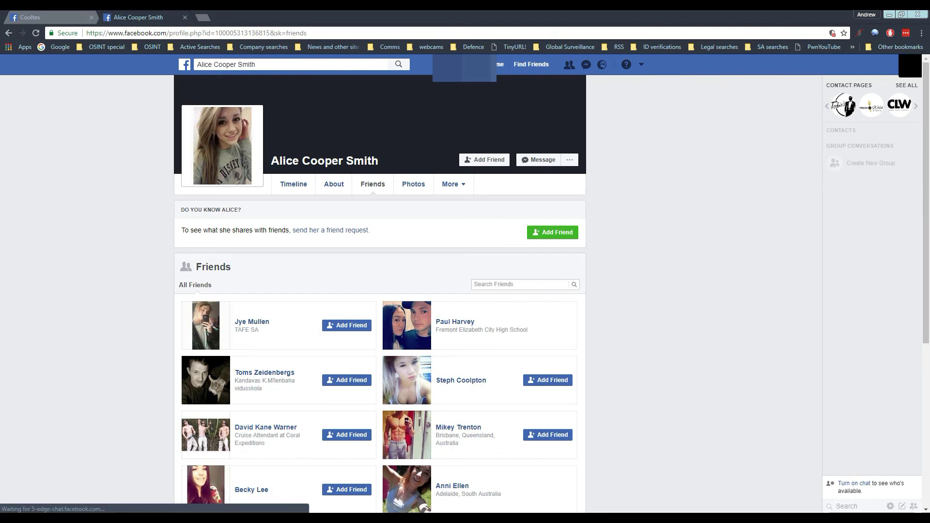
{"action": "scroll", "coordinate": [380, 290], "scroll_direction": "down", "scroll_amount": 4}
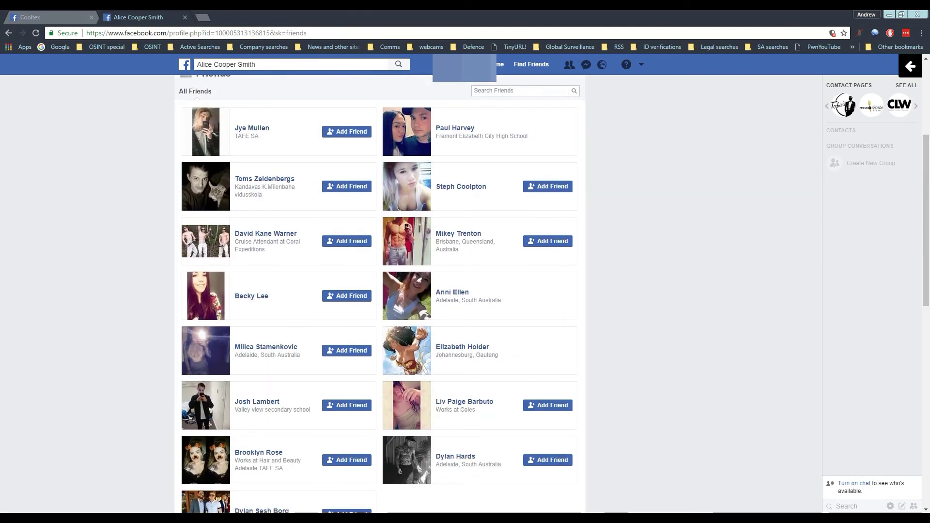
{"action": "scroll", "coordinate": [380, 291], "scroll_direction": "up", "scroll_amount": 4}
{"action": "scroll", "coordinate": [380, 291], "scroll_direction": "down", "scroll_amount": 3}
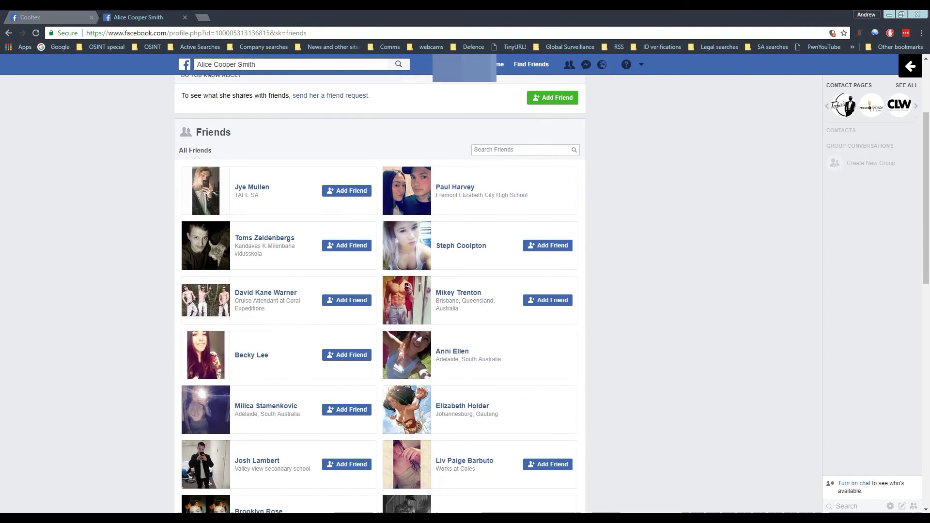
{"action": "scroll", "coordinate": [380, 291], "scroll_direction": "down", "scroll_amount": 2}
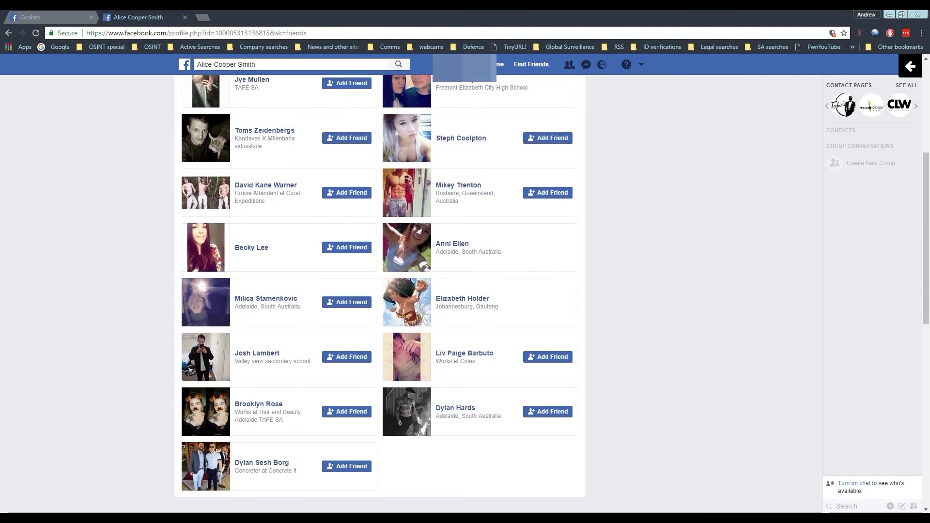
{"action": "scroll", "coordinate": [380, 291], "scroll_direction": "up", "scroll_amount": 1}
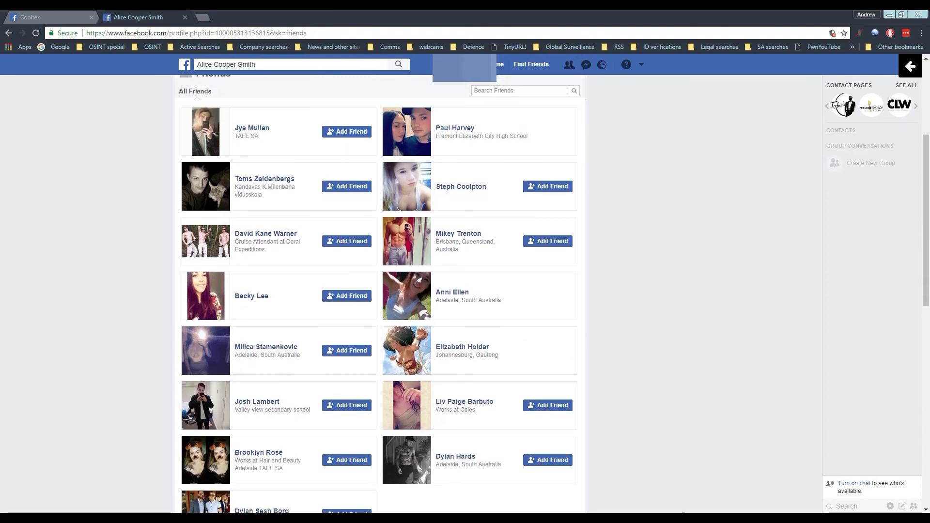
{"action": "scroll", "coordinate": [380, 290], "scroll_direction": "down", "scroll_amount": 1}
{"action": "scroll", "coordinate": [380, 290], "scroll_direction": "up", "scroll_amount": 1}
{"action": "scroll", "coordinate": [380, 291], "scroll_direction": "up", "scroll_amount": 4}
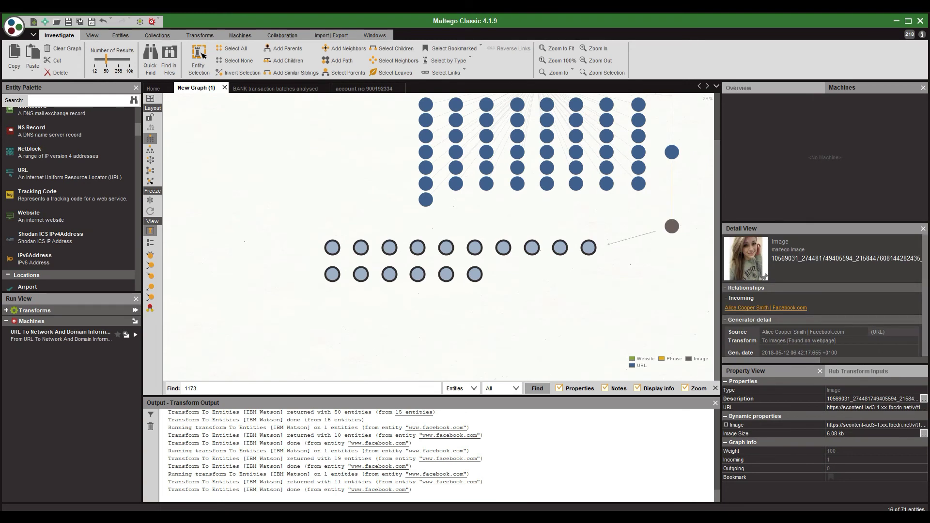
Step: Link the profile image to the facebook.com URLs in orange, then run To Entities [IBM Watson] on them
{"action": "left_click_drag", "start_coordinate": [608, 245], "coordinate": [588, 248]}
{"action": "left_click", "coordinate": [442, 249]}
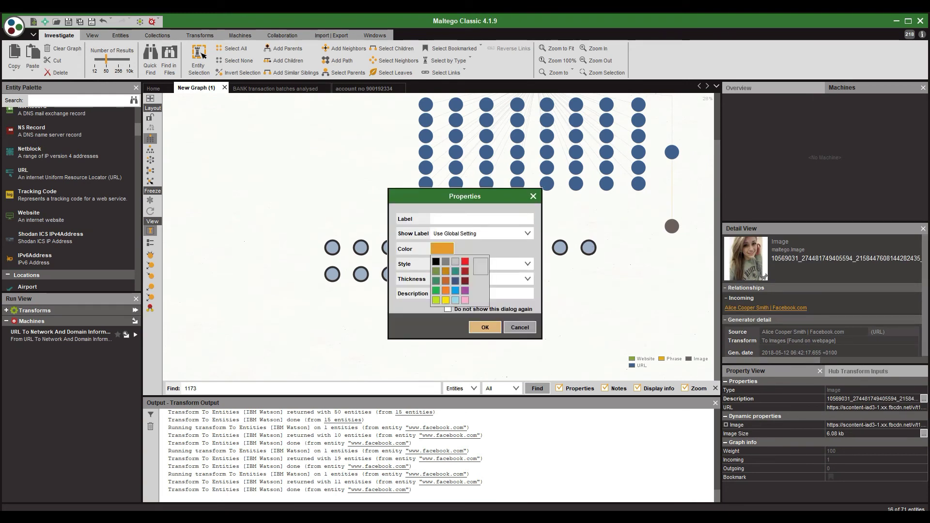
{"action": "left_click", "coordinate": [445, 290]}
{"action": "left_click", "coordinate": [485, 327]}
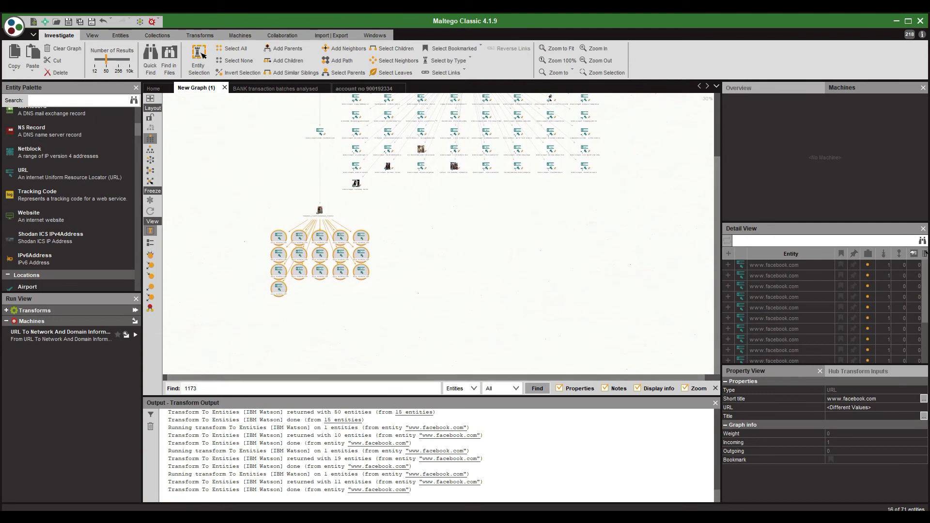
{"action": "right_click", "coordinate": [284, 242]}
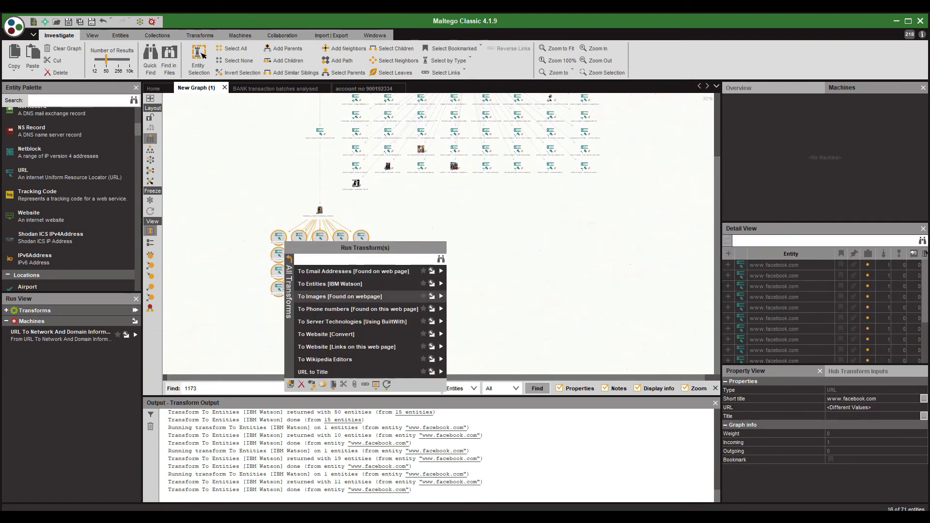
{"action": "left_click", "coordinate": [329, 283]}
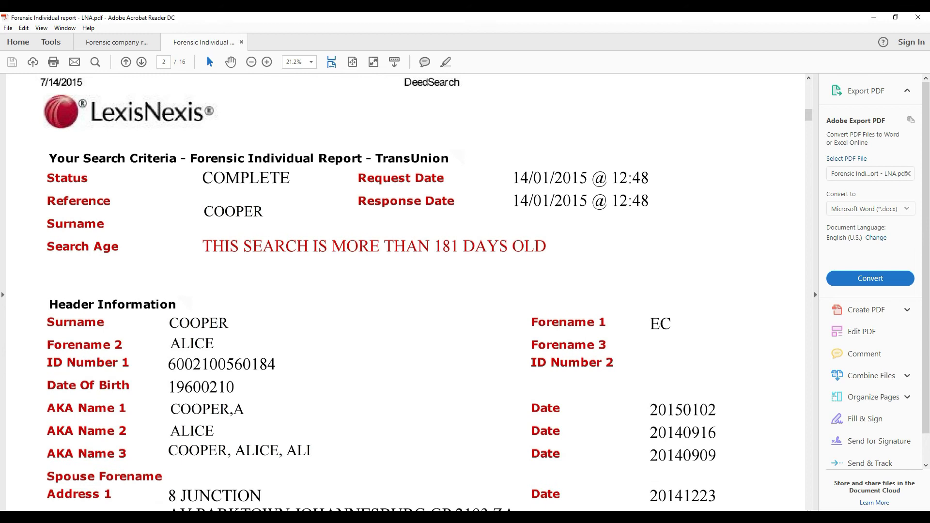
Step: Read the TransUnion report's Header Information and Johannesburg addresses
{"action": "scroll", "coordinate": [407, 291], "scroll_direction": "down", "scroll_amount": 3}
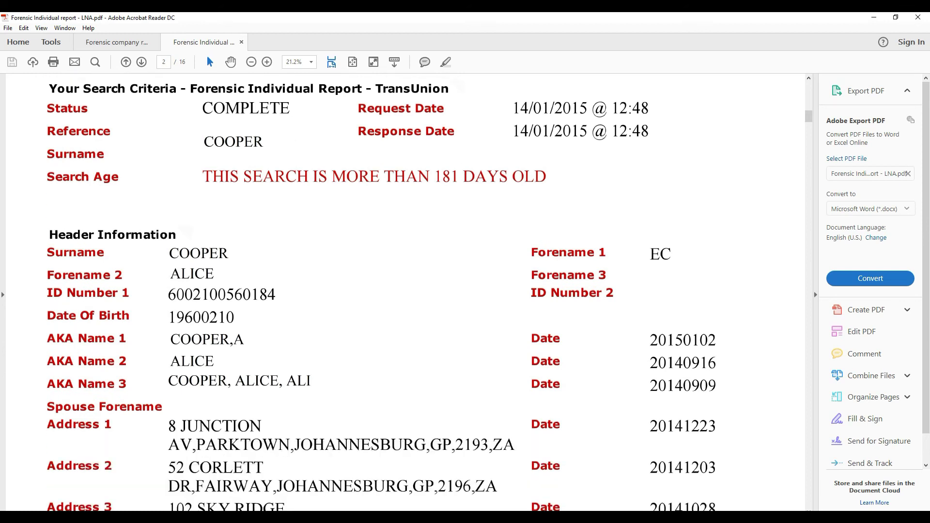
{"action": "scroll", "coordinate": [407, 291], "scroll_direction": "down", "scroll_amount": 5}
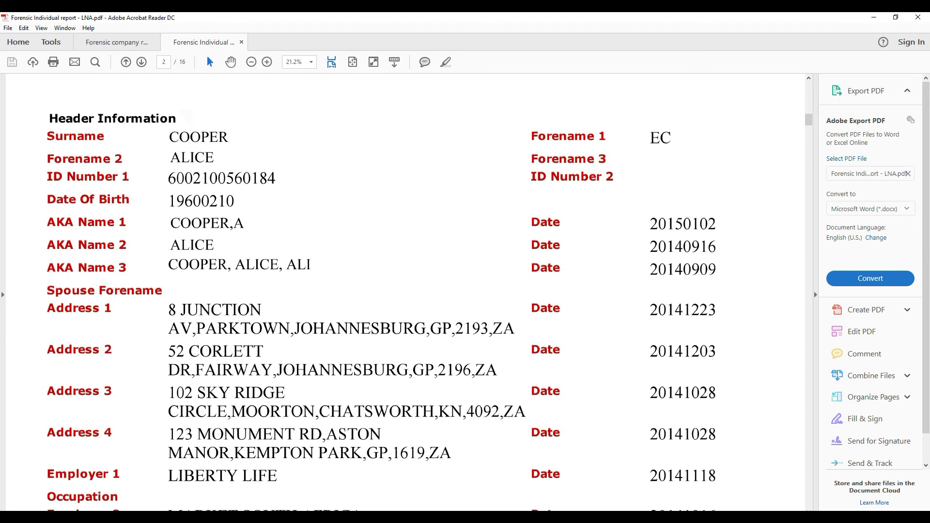
{"action": "scroll", "coordinate": [407, 291], "scroll_direction": "down", "scroll_amount": 6}
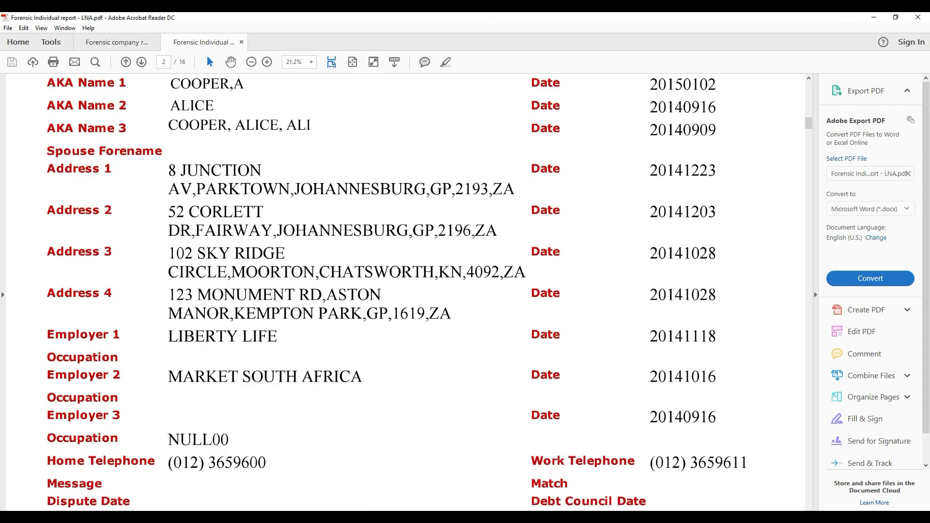
{"action": "scroll", "coordinate": [407, 291], "scroll_direction": "down", "scroll_amount": 20}
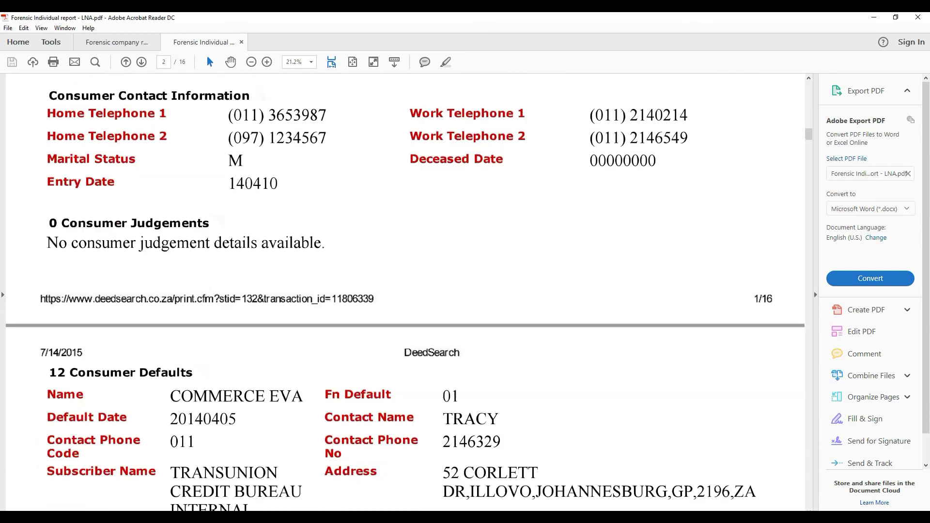
{"action": "scroll", "coordinate": [407, 291], "scroll_direction": "down", "scroll_amount": 20}
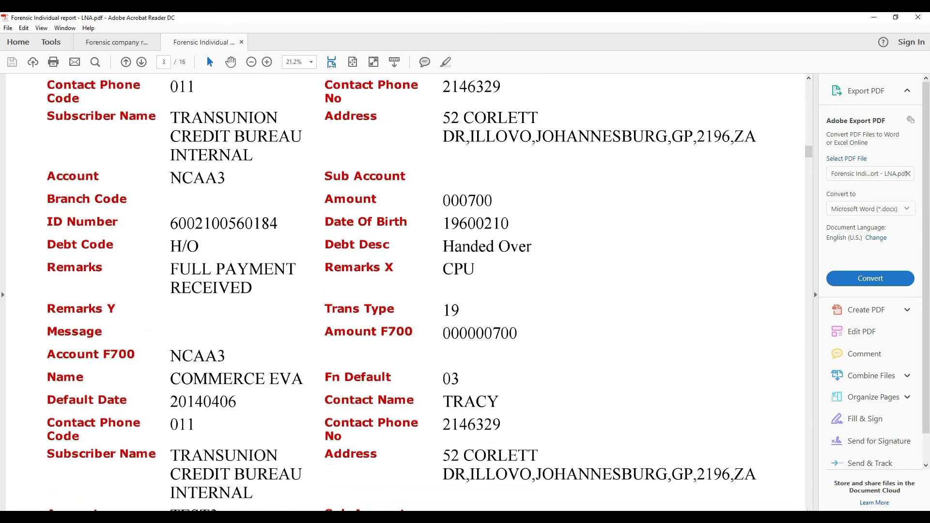
{"action": "scroll", "coordinate": [407, 291], "scroll_direction": "up", "scroll_amount": 20}
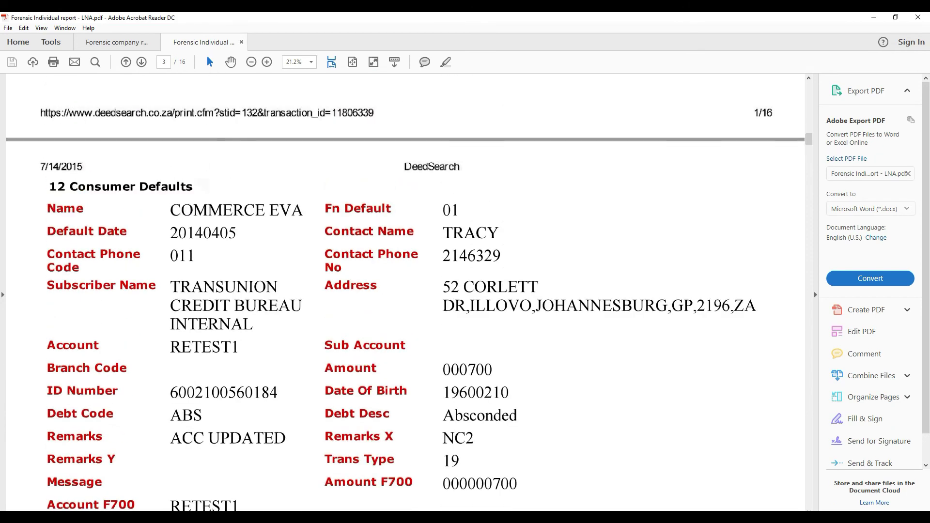
{"action": "scroll", "coordinate": [407, 290], "scroll_direction": "down", "scroll_amount": 20}
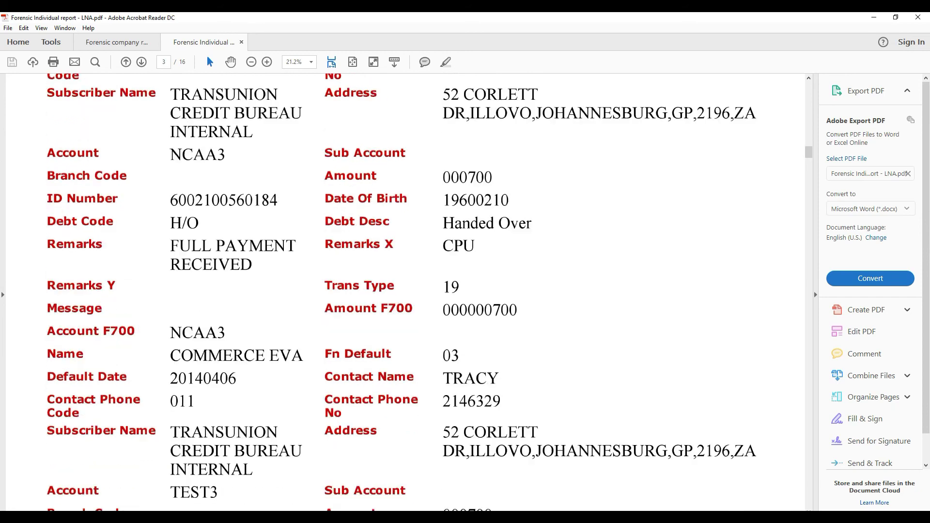
{"action": "scroll", "coordinate": [407, 291], "scroll_direction": "down", "scroll_amount": 20}
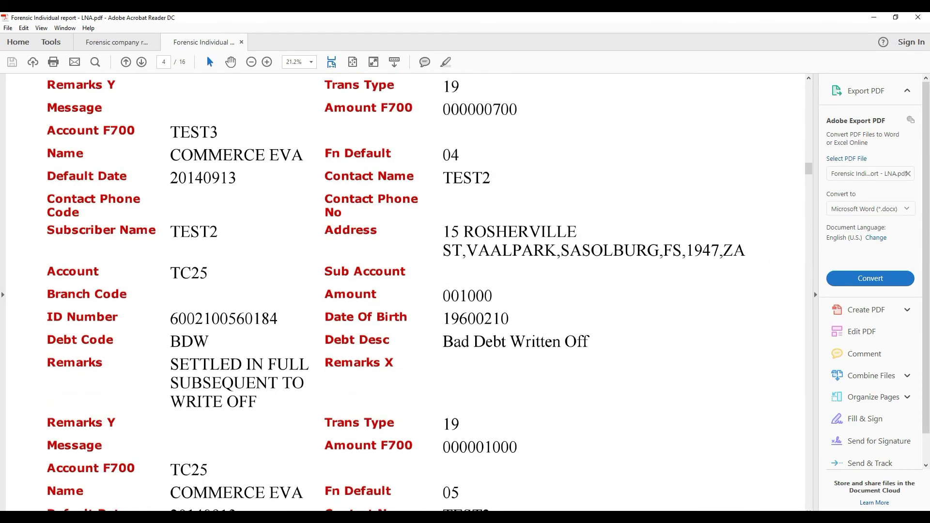
Step: Scroll on to the consumer defaults and page 7 enquiries, then clear the leftover search value 1173
{"action": "scroll", "coordinate": [407, 291], "scroll_direction": "down", "scroll_amount": 20}
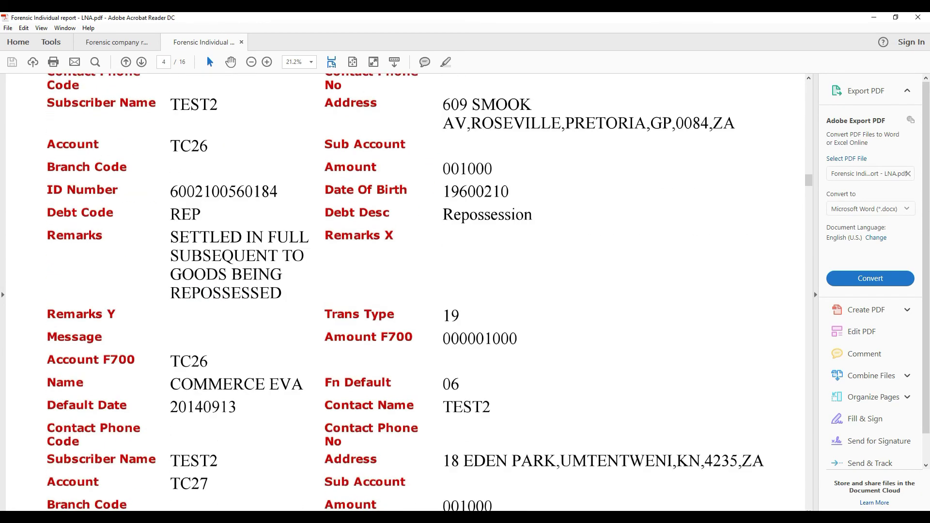
{"action": "scroll", "coordinate": [407, 291], "scroll_direction": "down", "scroll_amount": 20}
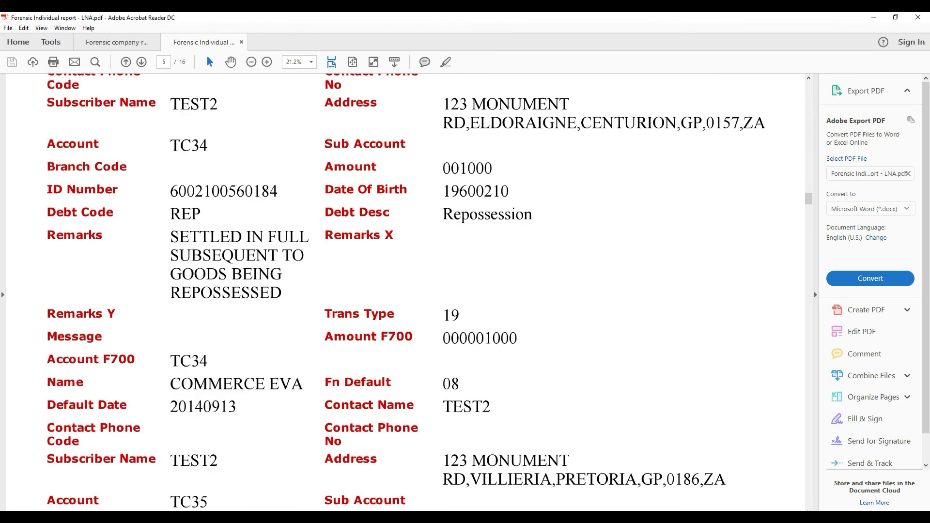
{"action": "scroll", "coordinate": [407, 291], "scroll_direction": "down", "scroll_amount": 8}
{"action": "scroll", "coordinate": [407, 290], "scroll_direction": "down", "scroll_amount": 20}
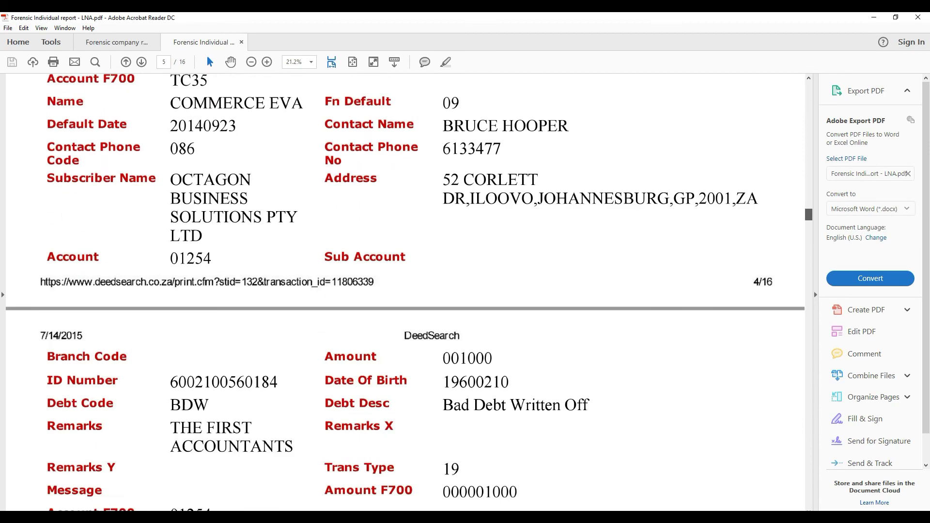
{"action": "scroll", "coordinate": [407, 290], "scroll_direction": "down", "scroll_amount": 20}
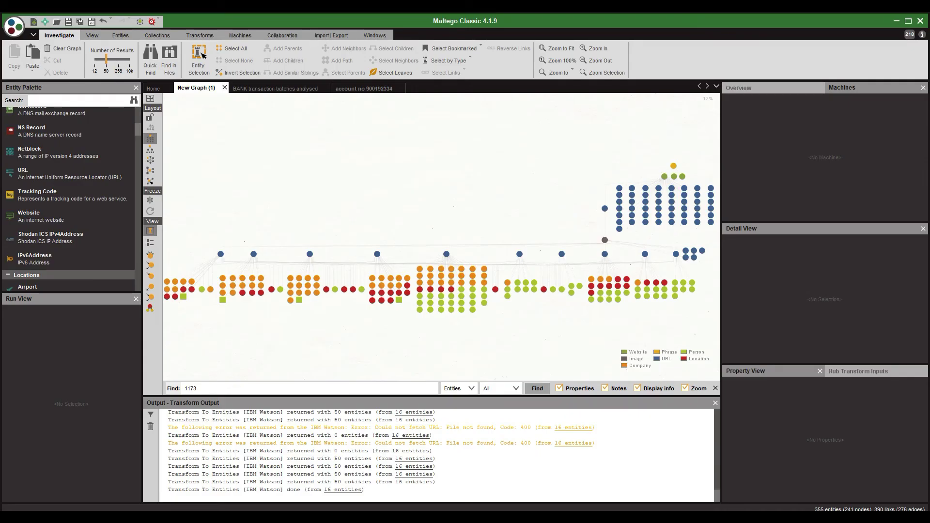
{"action": "double_click", "coordinate": [191, 388]}
{"action": "key", "text": "BackSpace"}
{"action": "scroll", "coordinate": [439, 237], "scroll_direction": "up", "scroll_amount": 5}
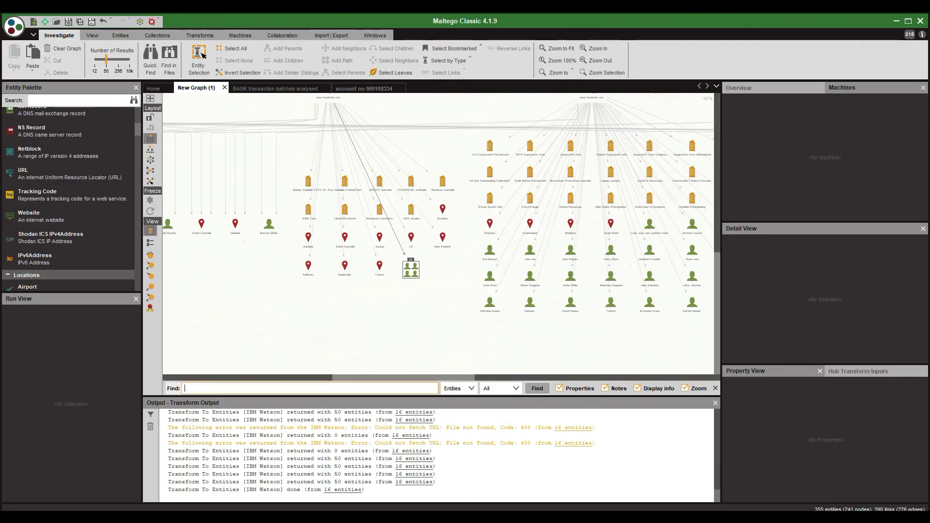
{"action": "left_click", "coordinate": [344, 206]}
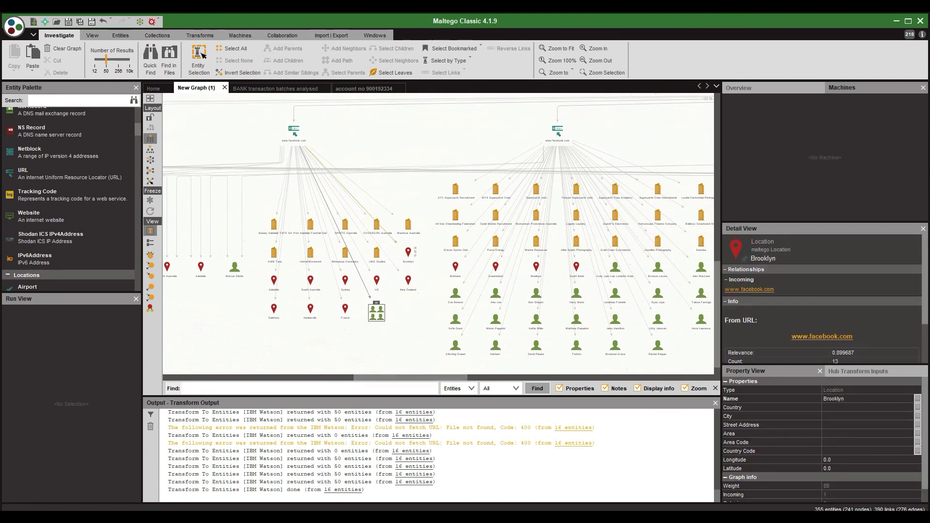
{"action": "left_click", "coordinate": [199, 53]}
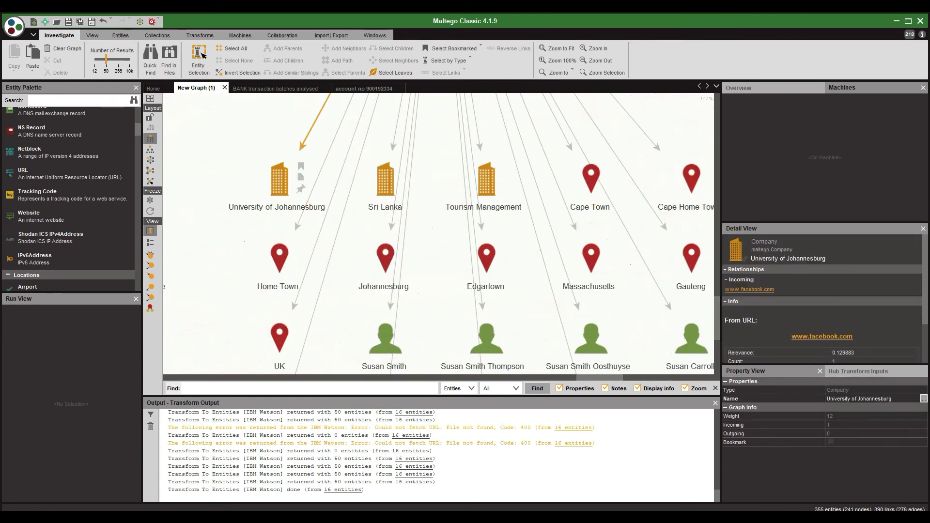
{"action": "key", "text": "Down"}
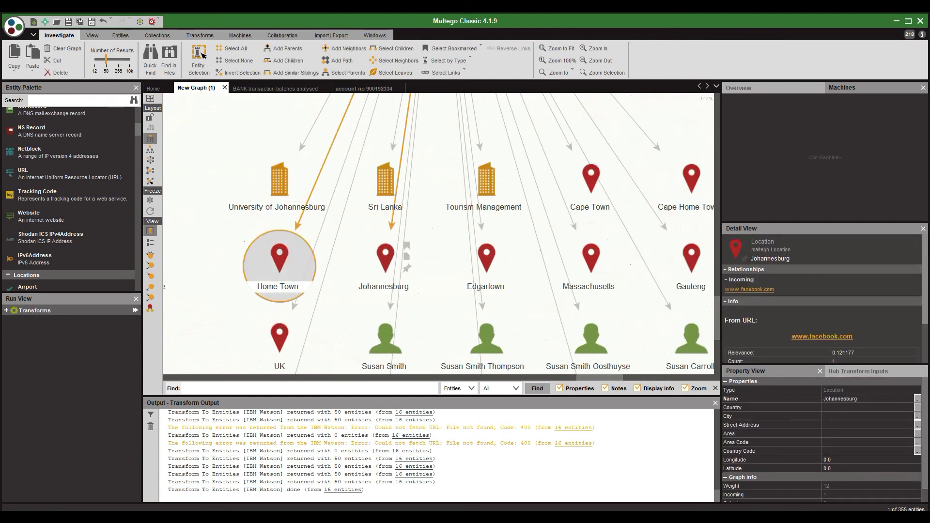
{"action": "key", "text": "Right"}
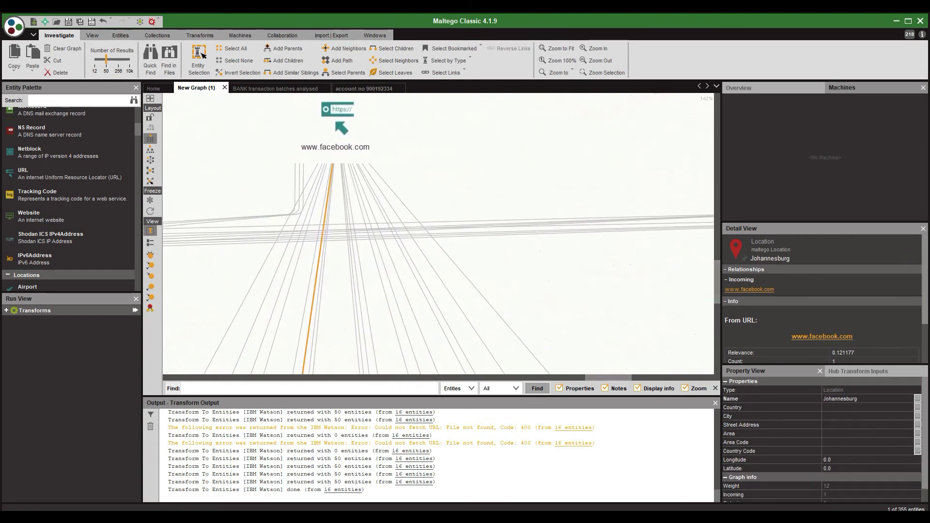
{"action": "key", "text": "Up"}
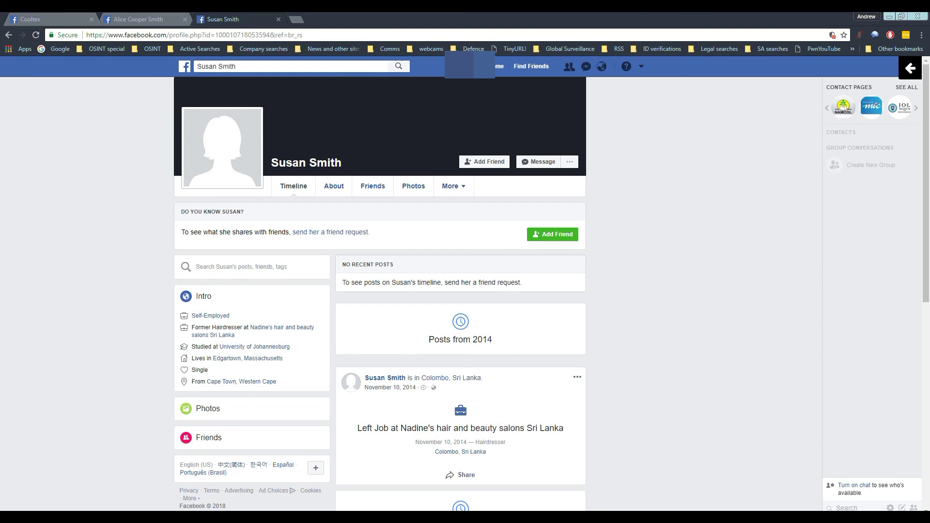
Step: Check the University of Johannesburg entry in the opened Facebook profile's Intro section
{"action": "mouse_move", "coordinate": [256, 347]}
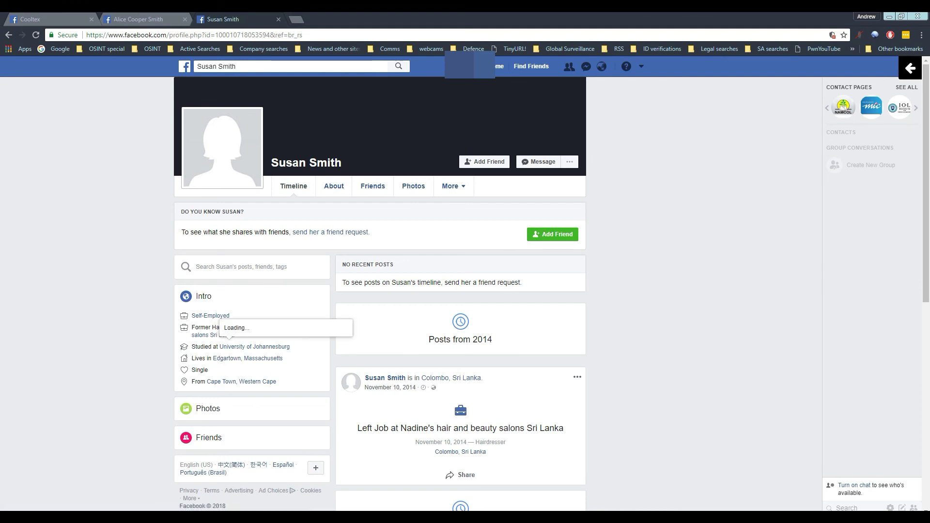